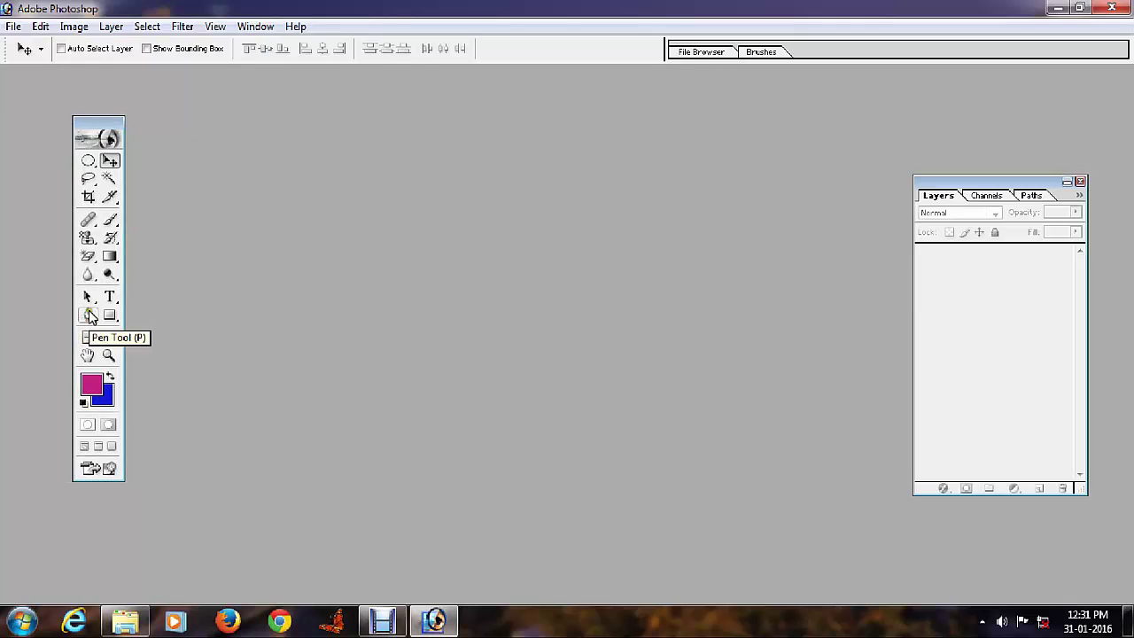
- Open the CMYK JPG poster '01 - 4 bit Poster - 100 nos (2)' from the files folder
double_click(278, 377)
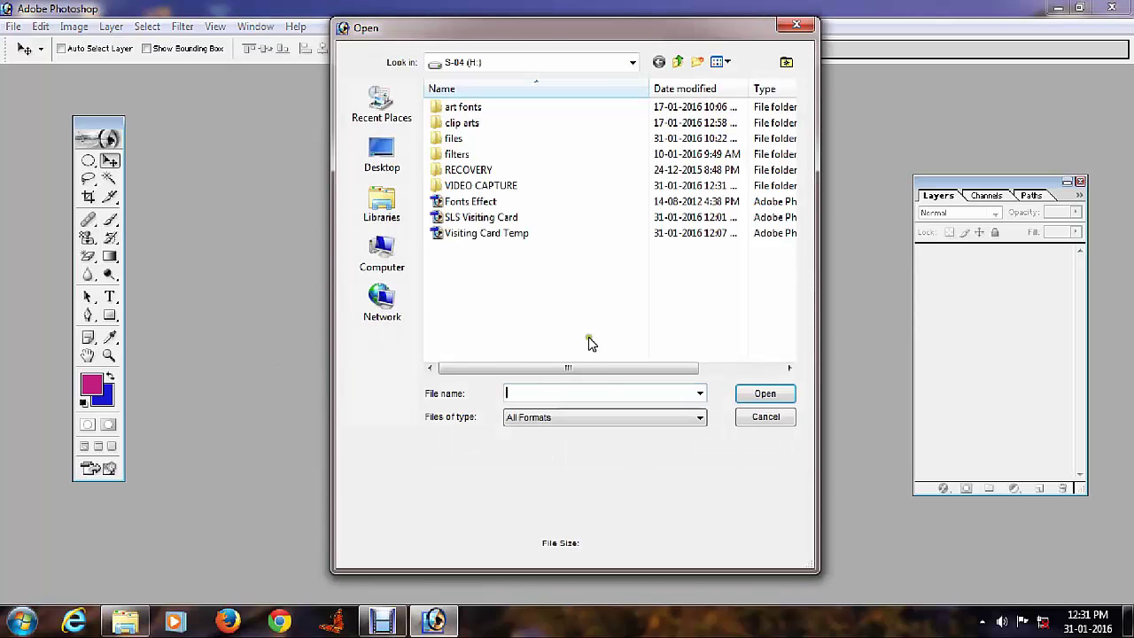
click(758, 417)
double_click(536, 259)
double_click(454, 141)
click(454, 144)
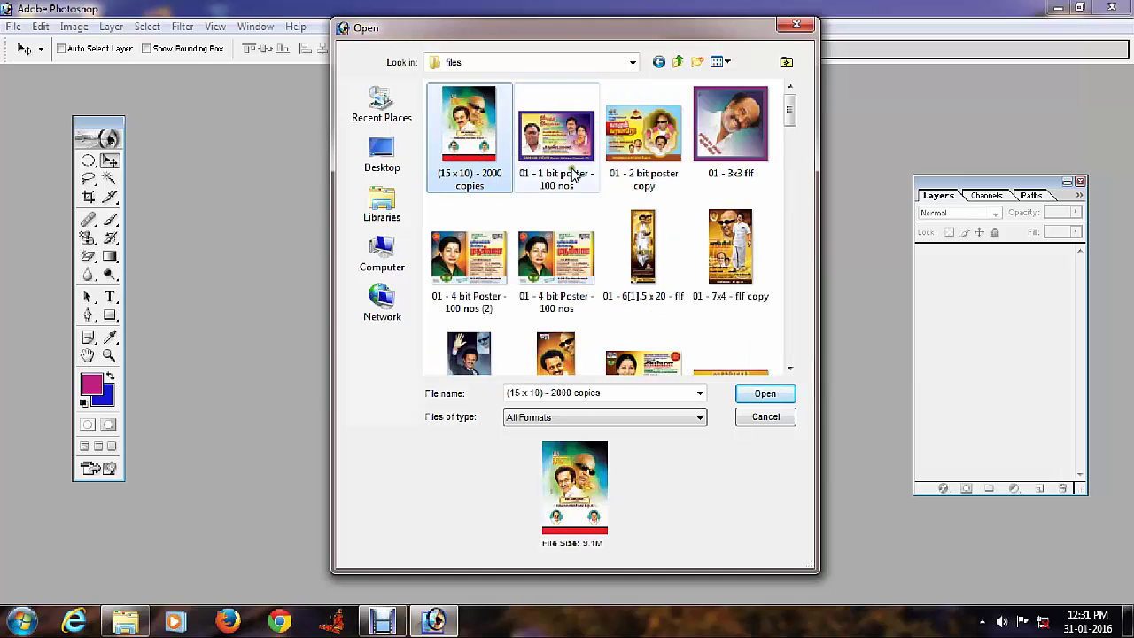
click(458, 268)
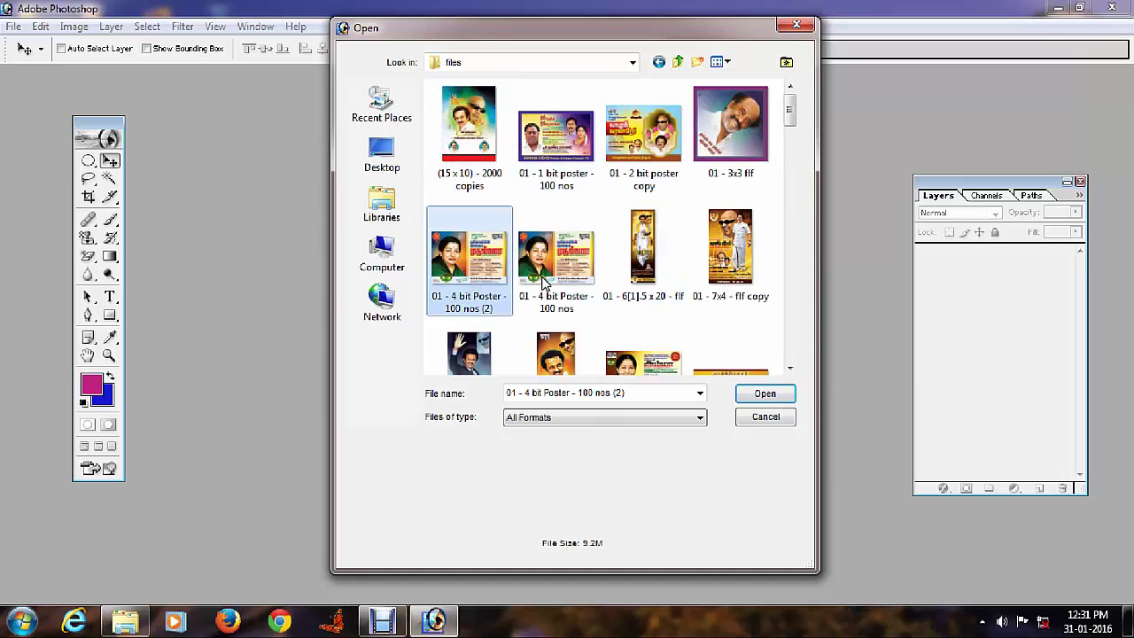
click(750, 394)
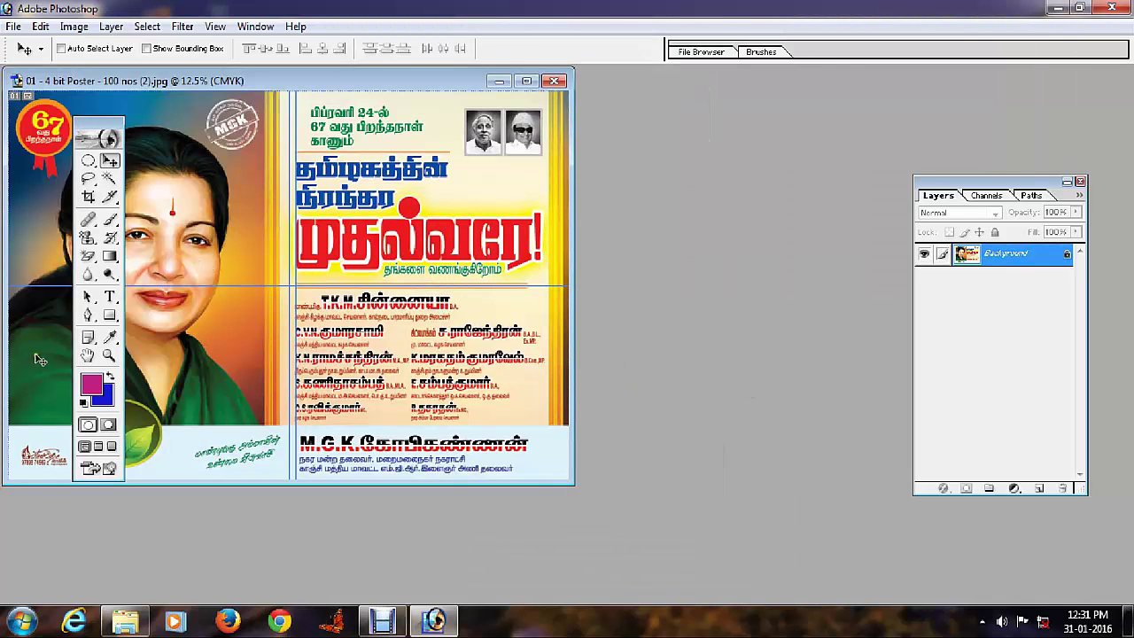
- Cycle the screen modes to end on Full Screen Mode with Menu Bar over grey
click(97, 446)
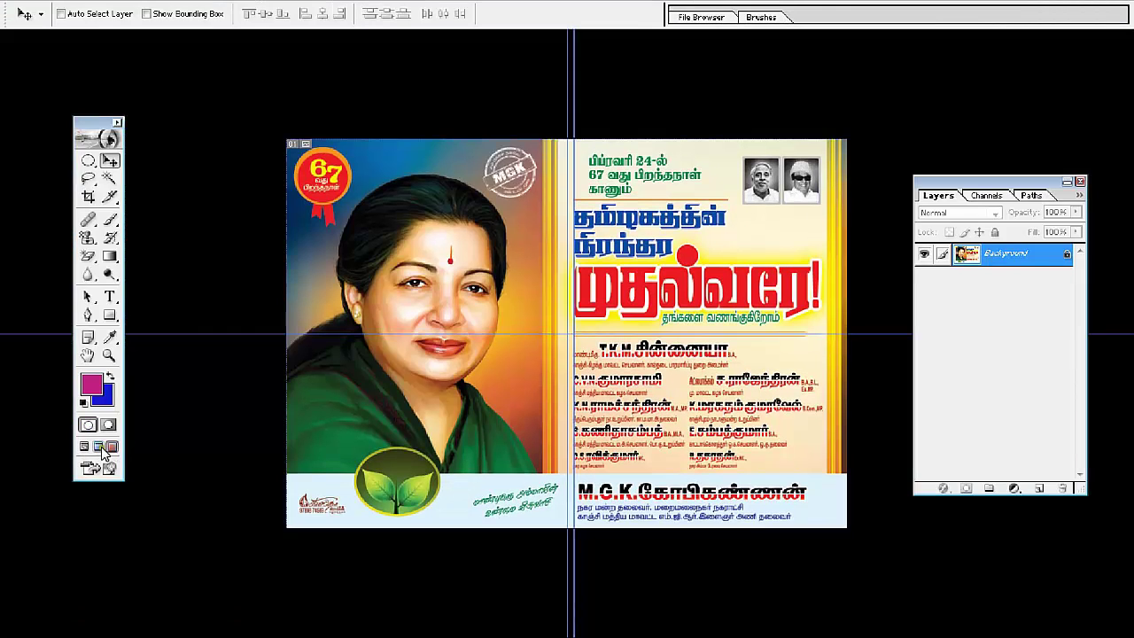
click(98, 446)
click(84, 447)
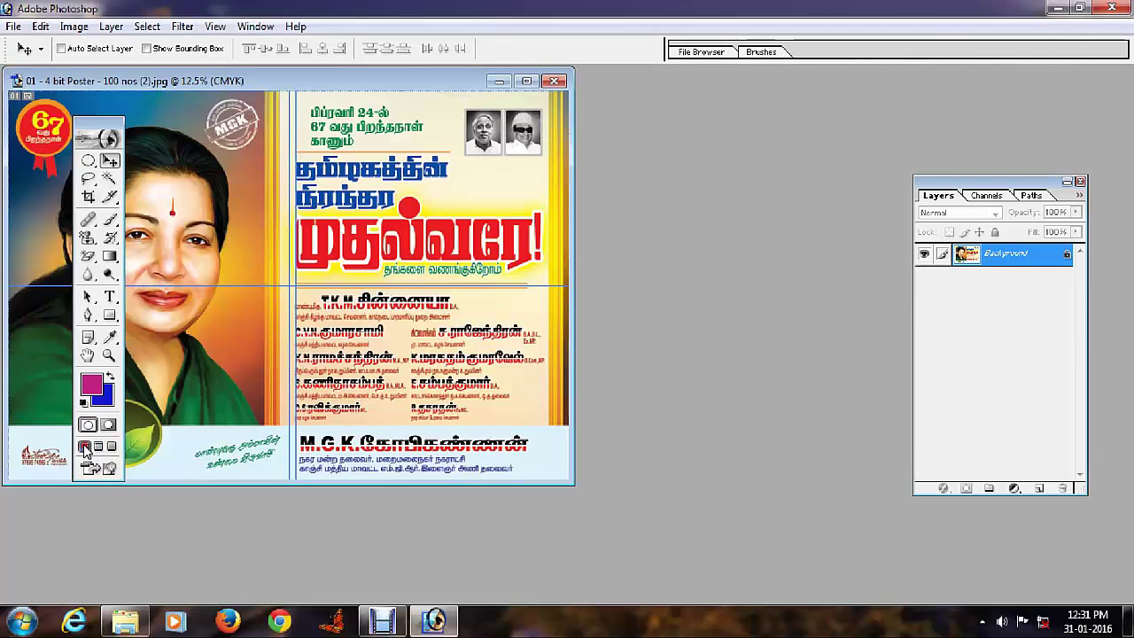
click(98, 446)
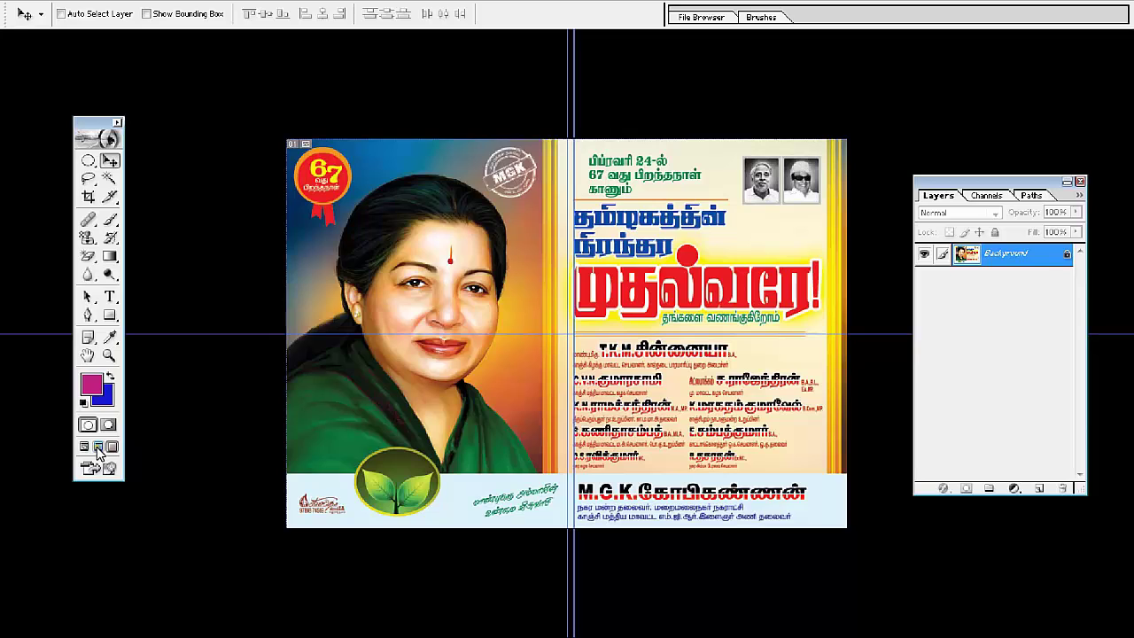
click(97, 446)
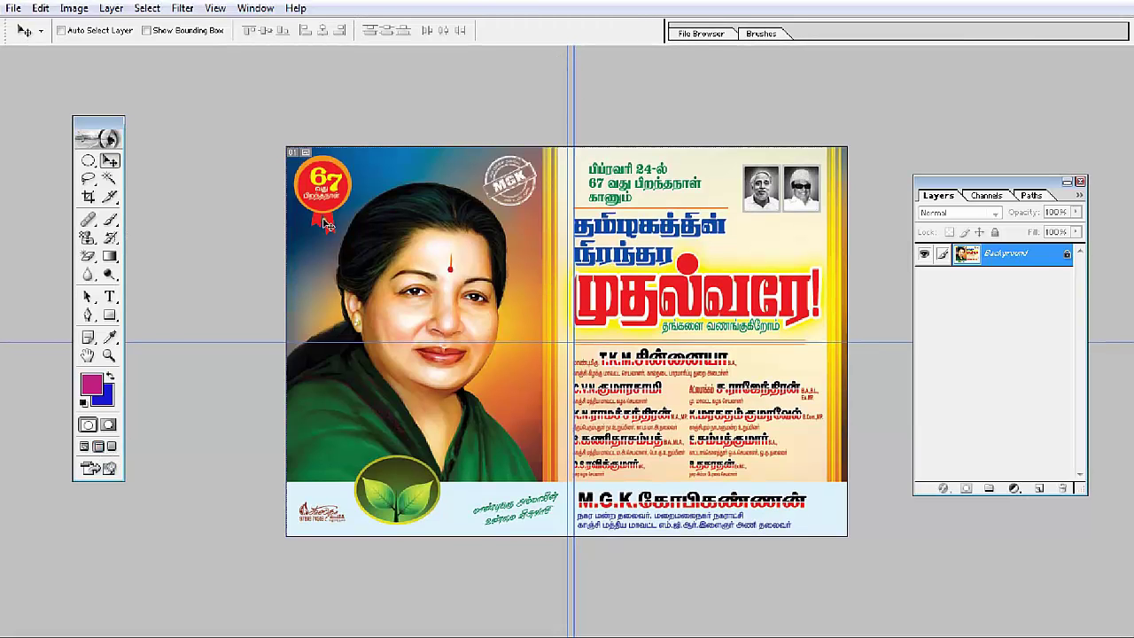
click(145, 9)
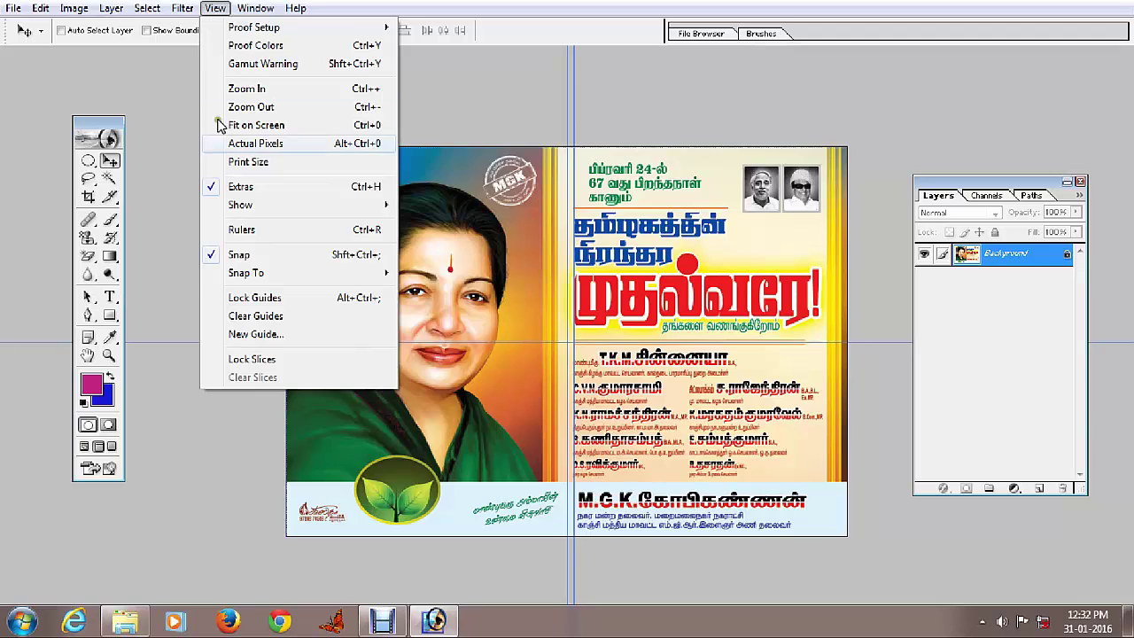
- Clear the guides, zoom into the MGK badge at top-left, then fit the poster on screen
click(280, 321)
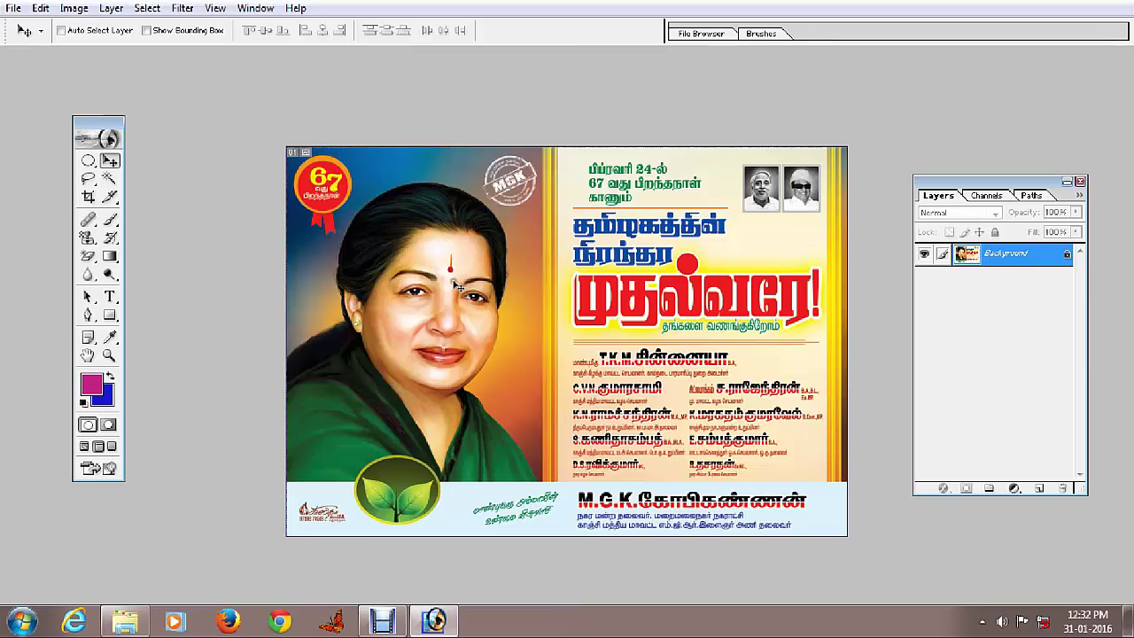
click(109, 355)
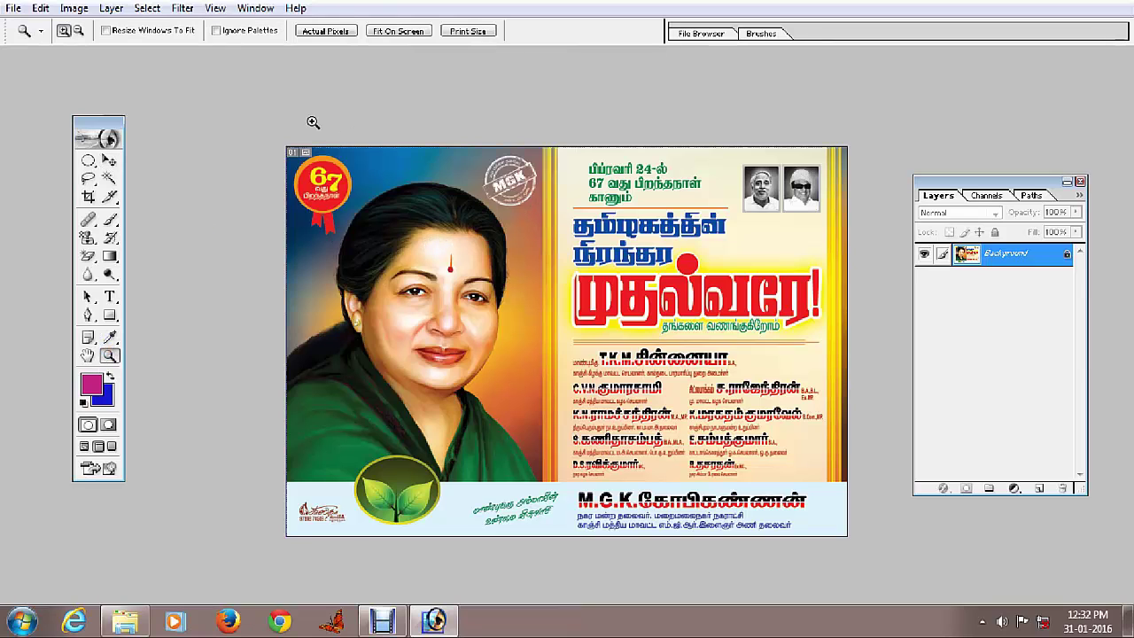
mouse_move(296, 151)
mouse_down()
mouse_move(390, 204)
mouse_move(641, 393)
mouse_up()
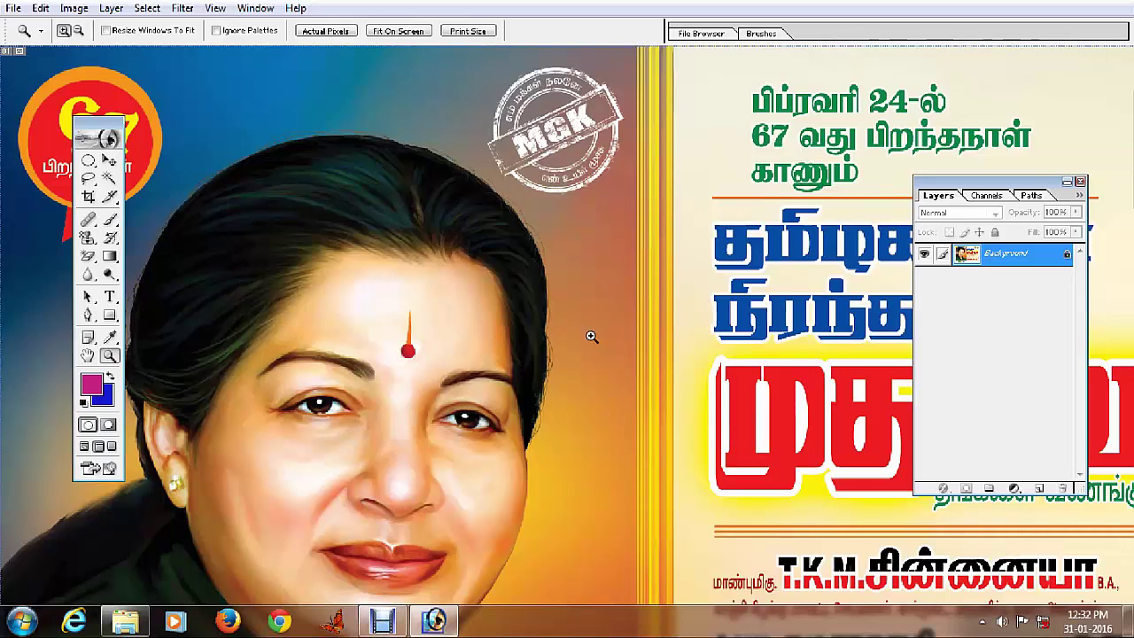
click(429, 272)
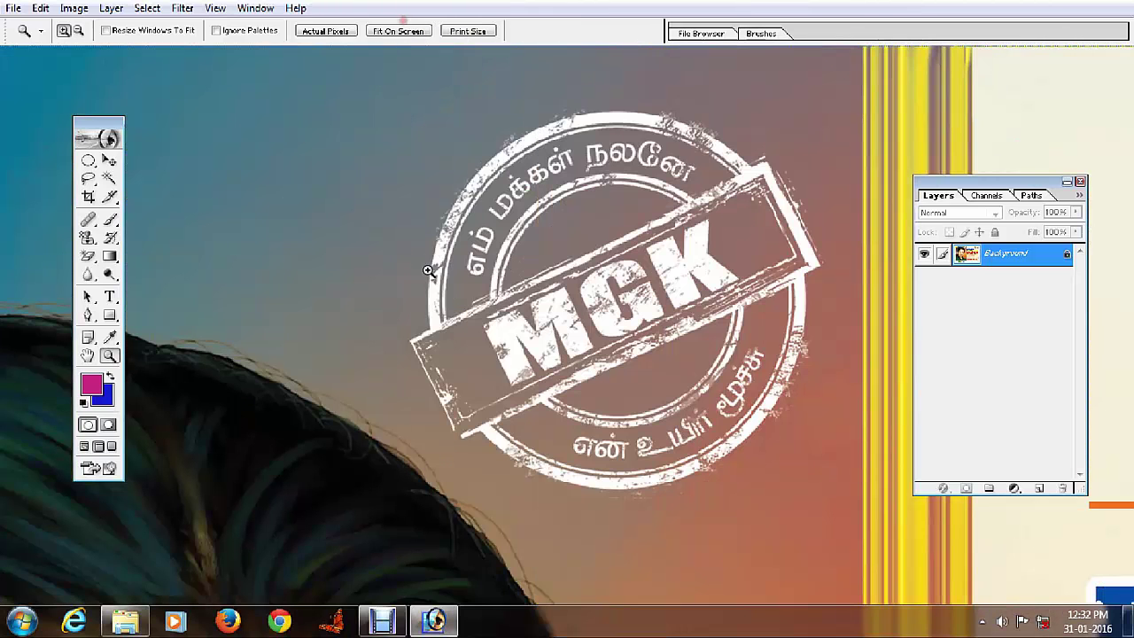
click(476, 308)
right_click(476, 252)
click(509, 259)
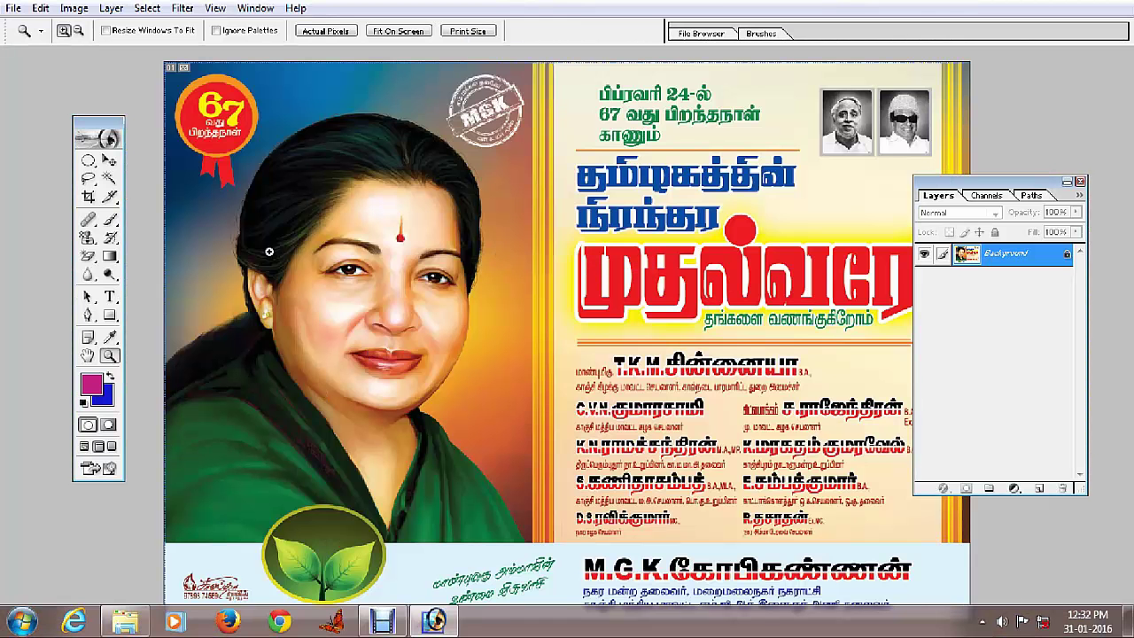
- Zoom into the green sari, try Print Size and Actual Pixels, finishing on Fit on Screen
click(587, 594)
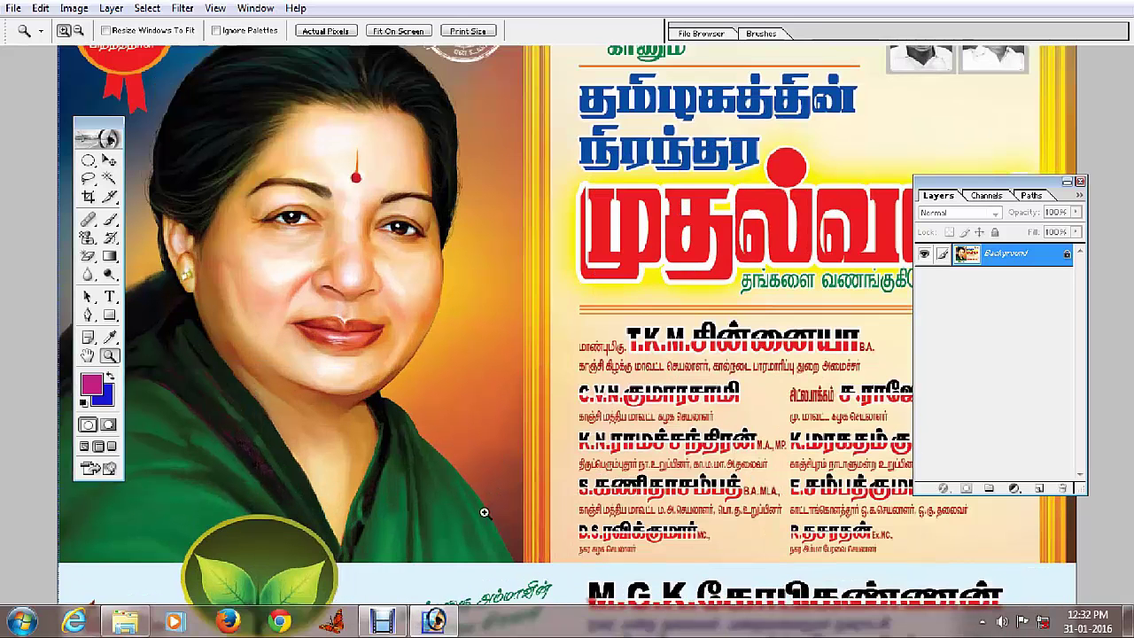
click(273, 460)
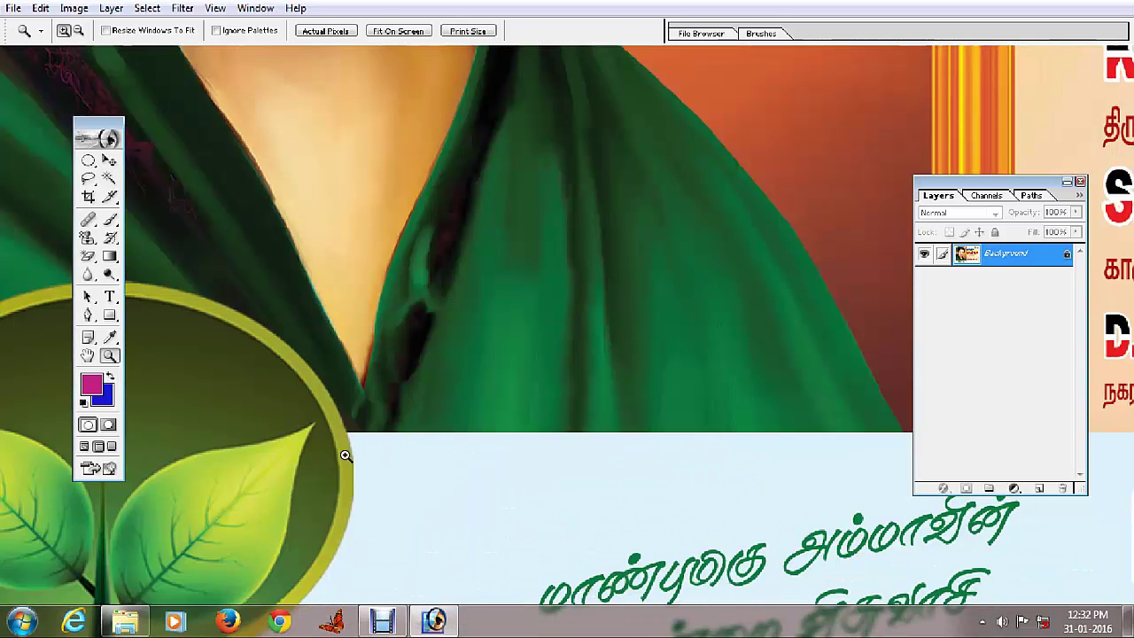
drag(278, 271, 559, 463)
right_click(367, 338)
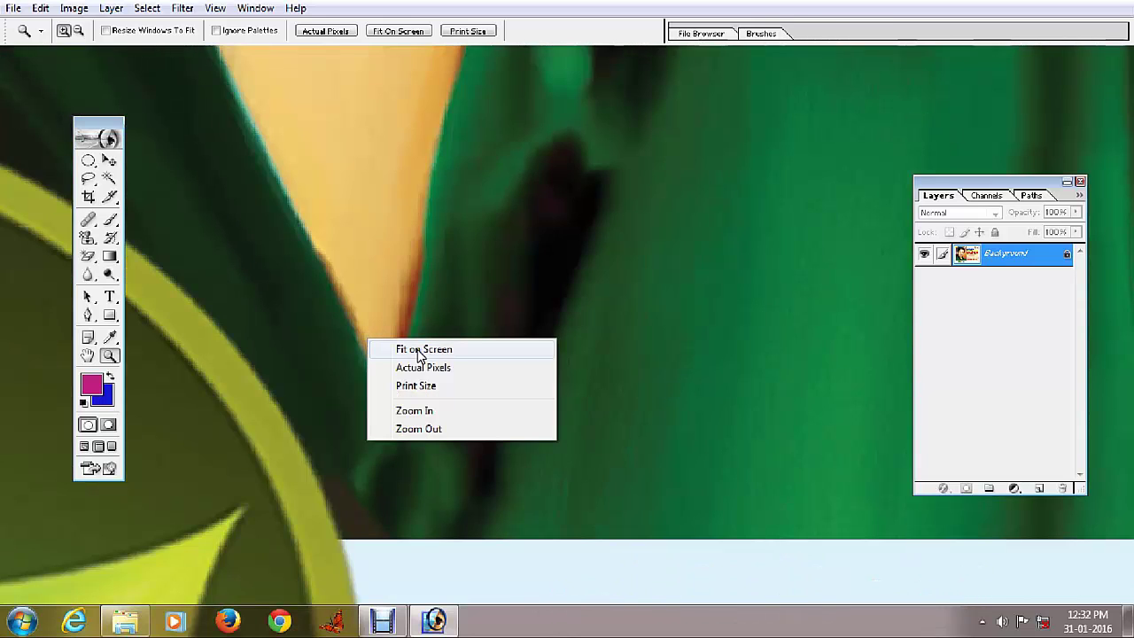
click(426, 387)
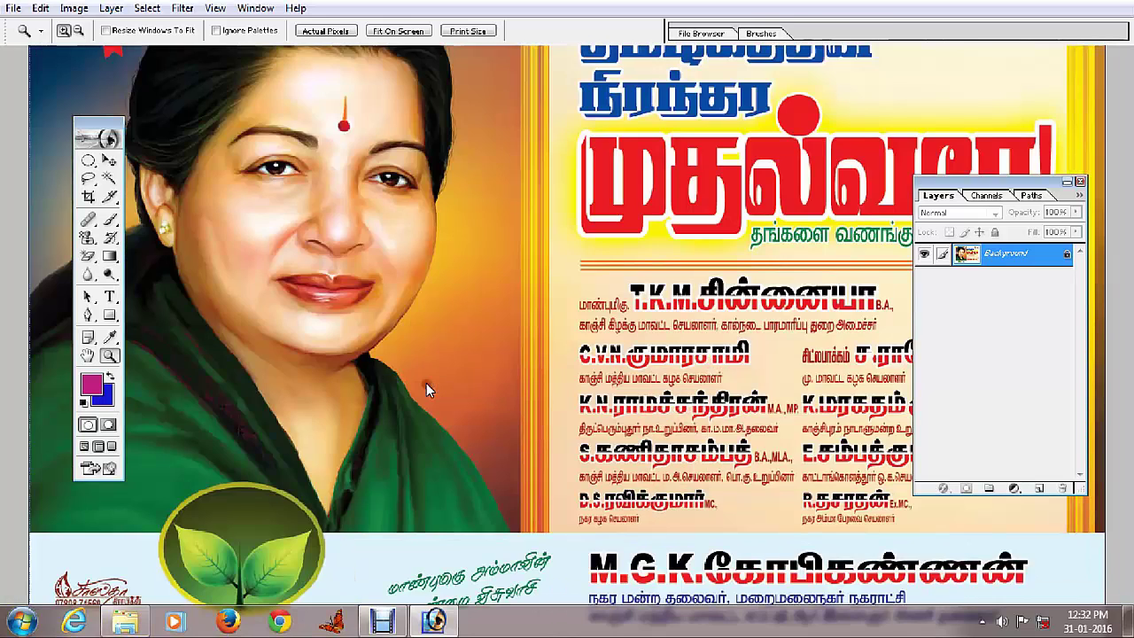
right_click(368, 286)
click(406, 297)
right_click(369, 268)
click(413, 299)
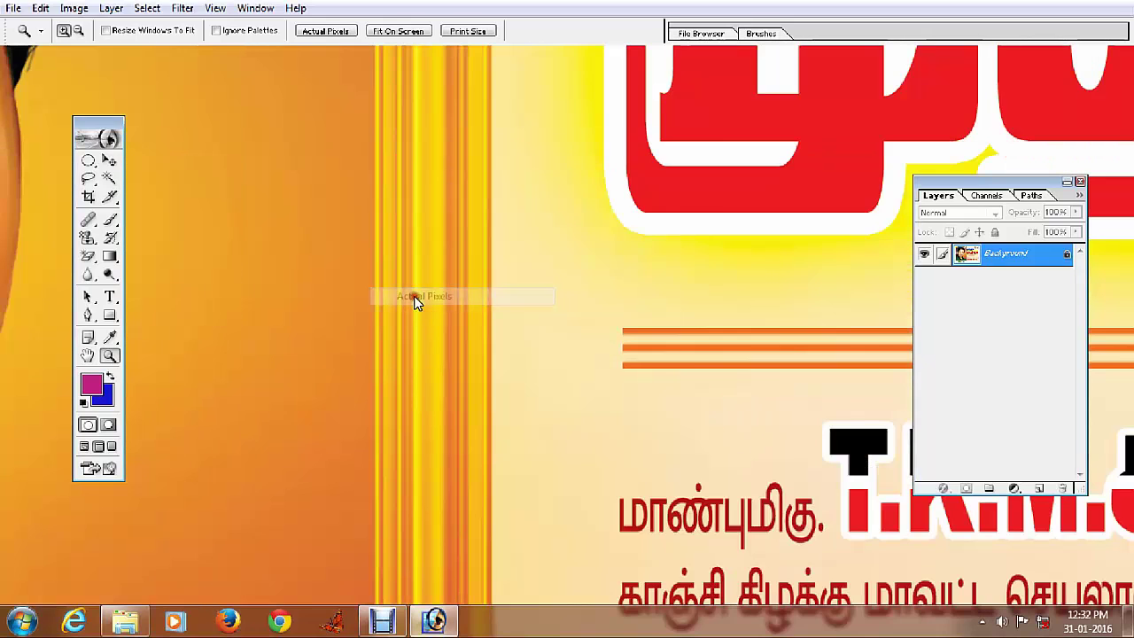
right_click(376, 254)
click(403, 272)
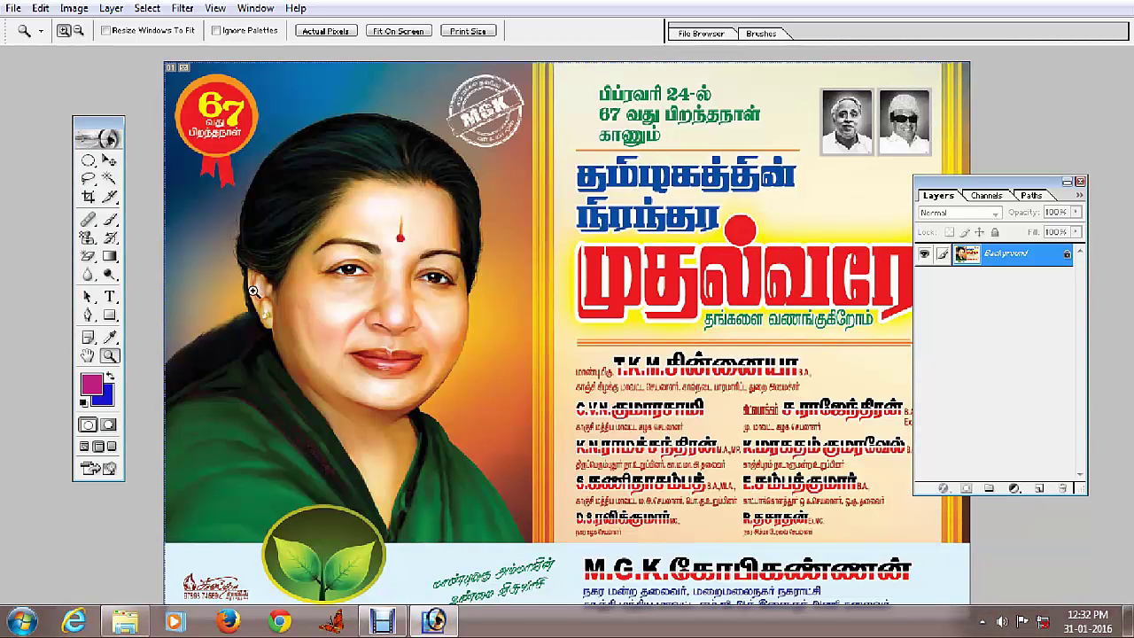
drag(310, 188, 152, 416)
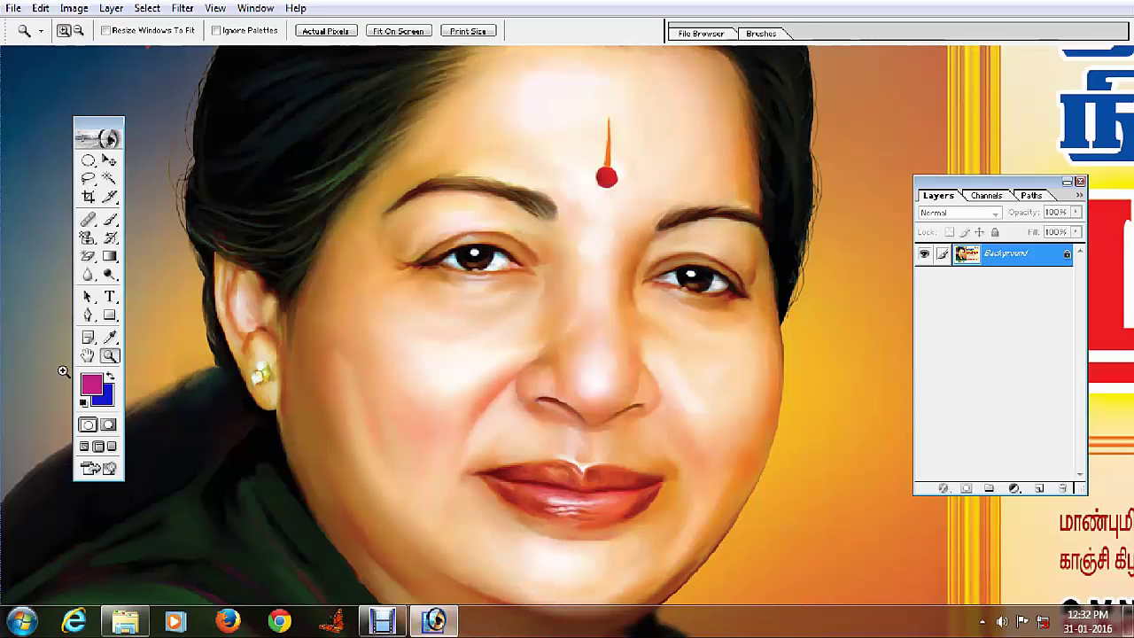
key(Tab)
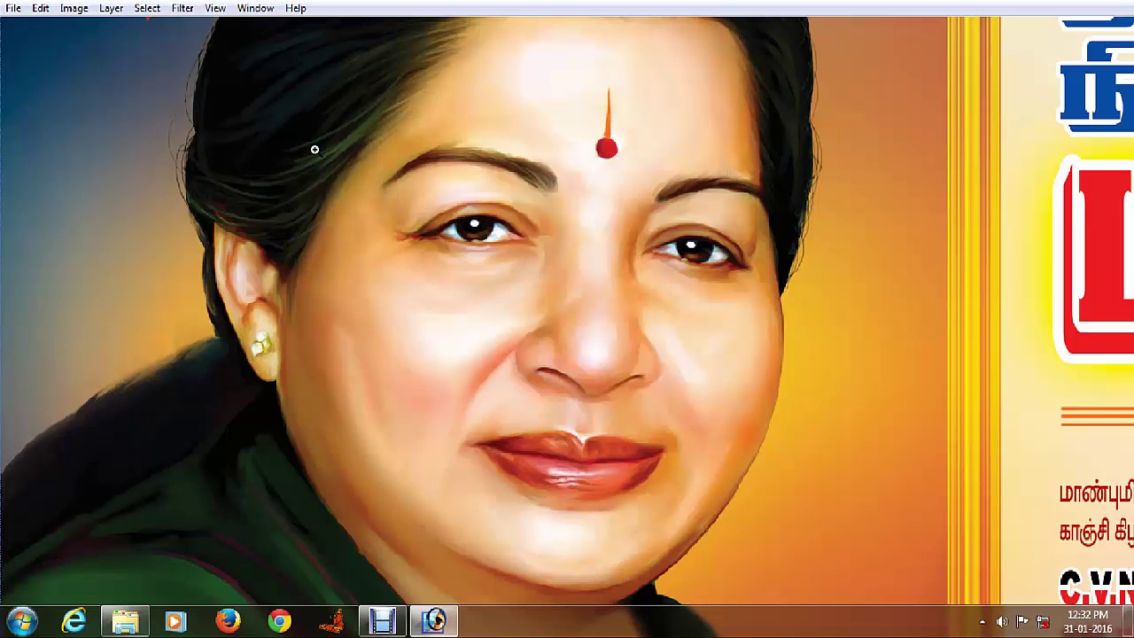
key(Tab)
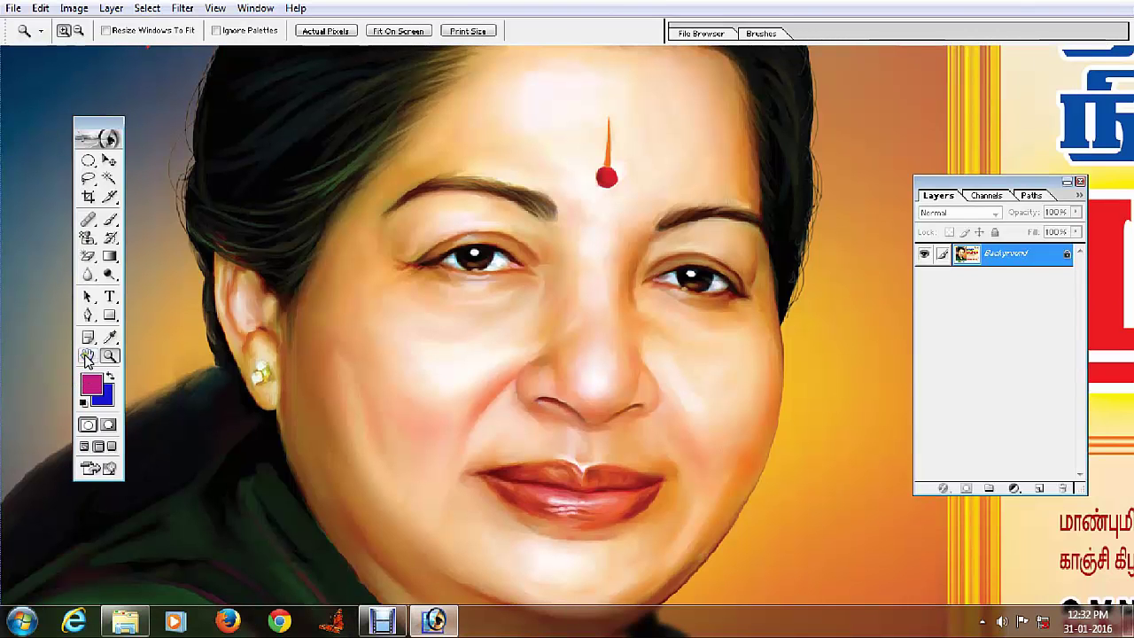
click(88, 355)
scroll(291, 191, up, 2)
scroll(340, 191, up, 4)
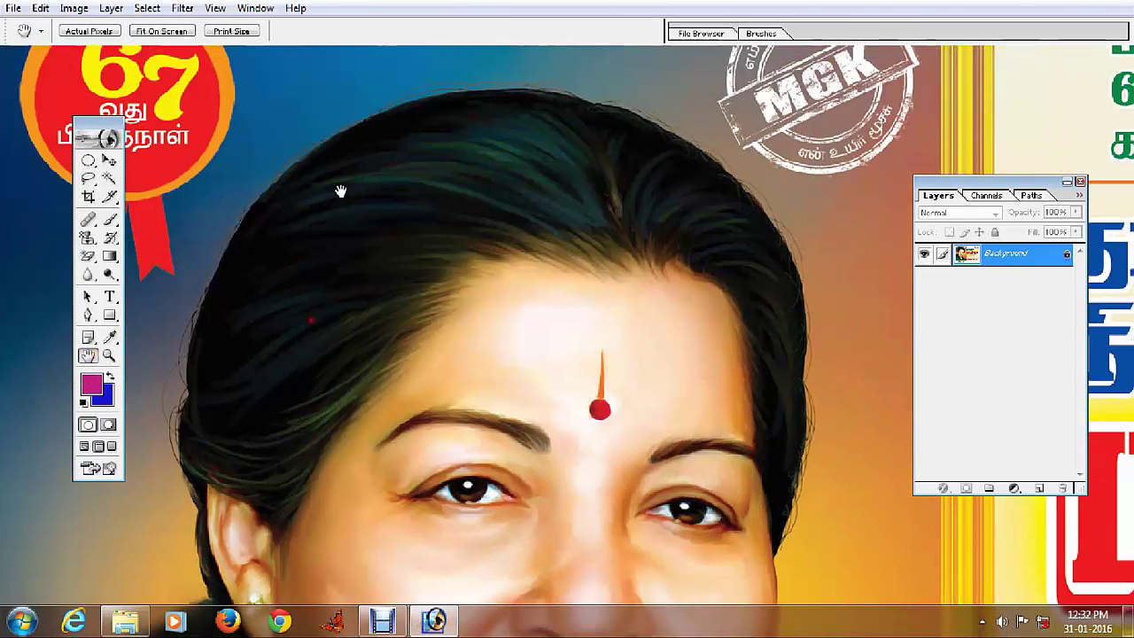
scroll(476, 324, up, 3)
scroll(504, 334, right, 10)
scroll(554, 337, right, 10)
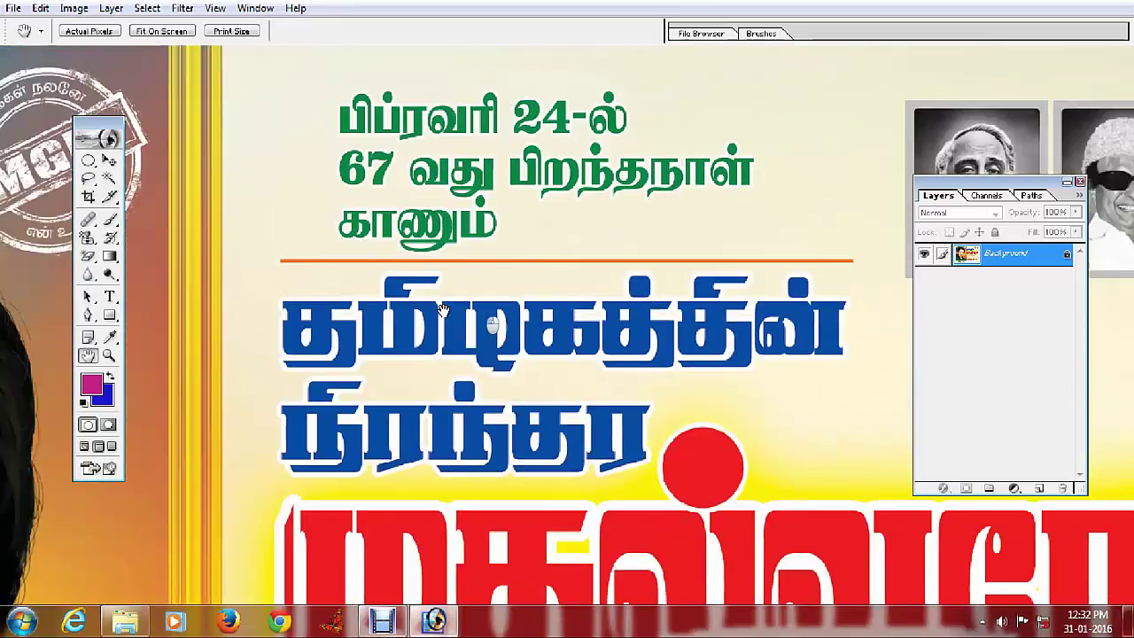
scroll(554, 336, right, 4)
drag(269, 439, 381, 359)
scroll(381, 359, left, 8)
scroll(398, 422, down, 3)
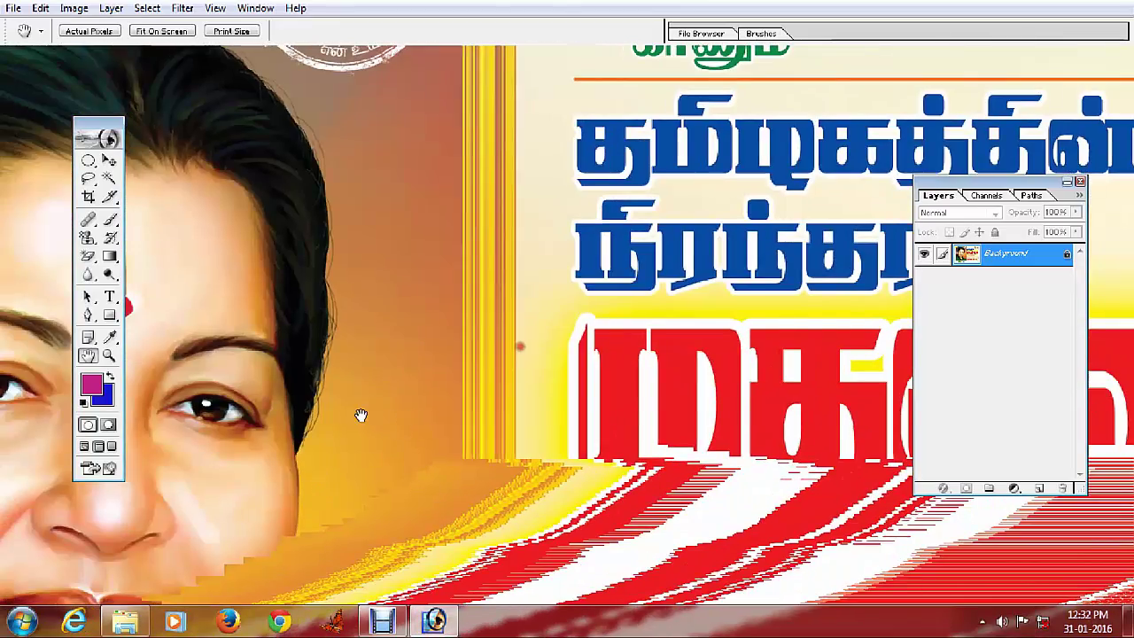
drag(362, 417, 517, 317)
scroll(532, 301, left, 6)
scroll(565, 253, down, 4)
scroll(565, 253, down, 4)
scroll(582, 240, down, 1)
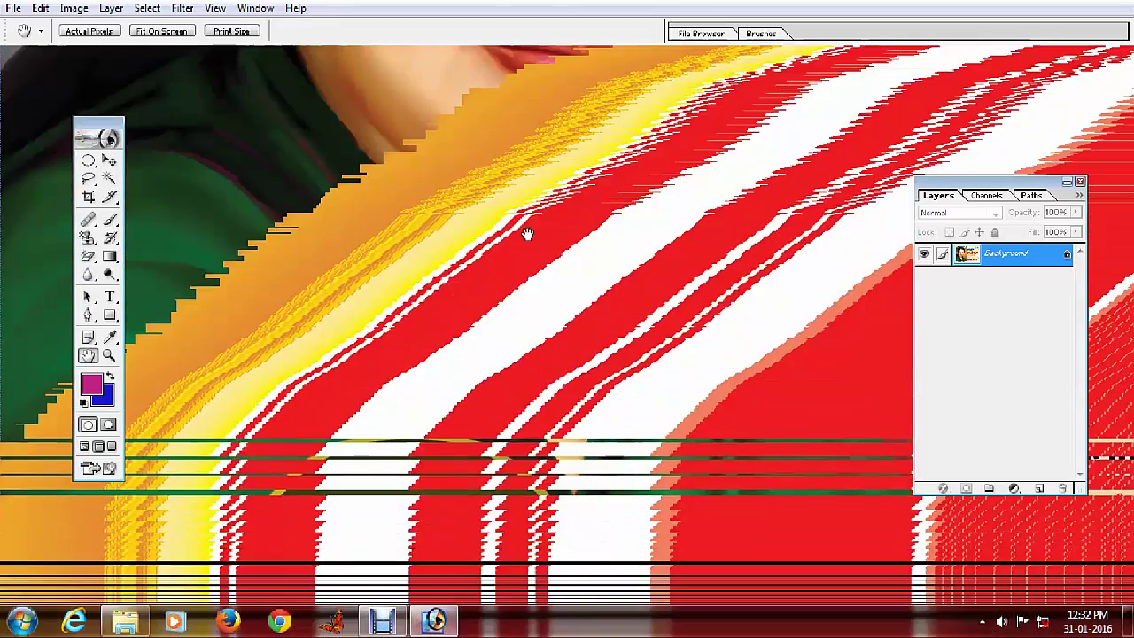
click(109, 356)
right_click(171, 313)
click(221, 343)
right_click(234, 339)
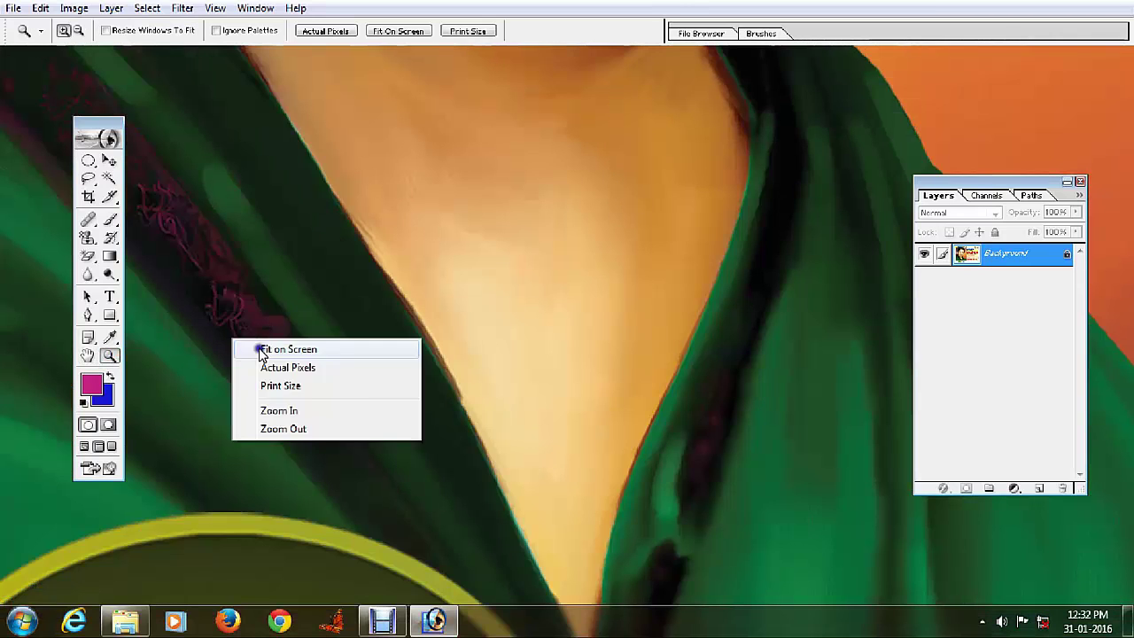
click(248, 346)
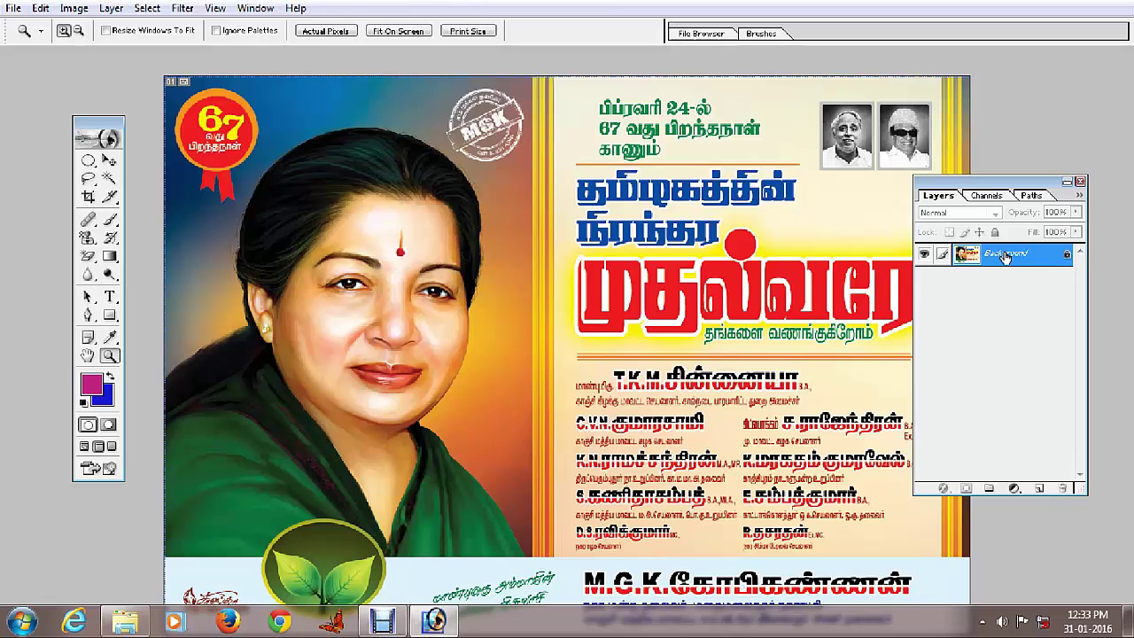
- Start a pen outline at the portrait's left edge and shoulder, creating a Shape 1 layer
click(88, 315)
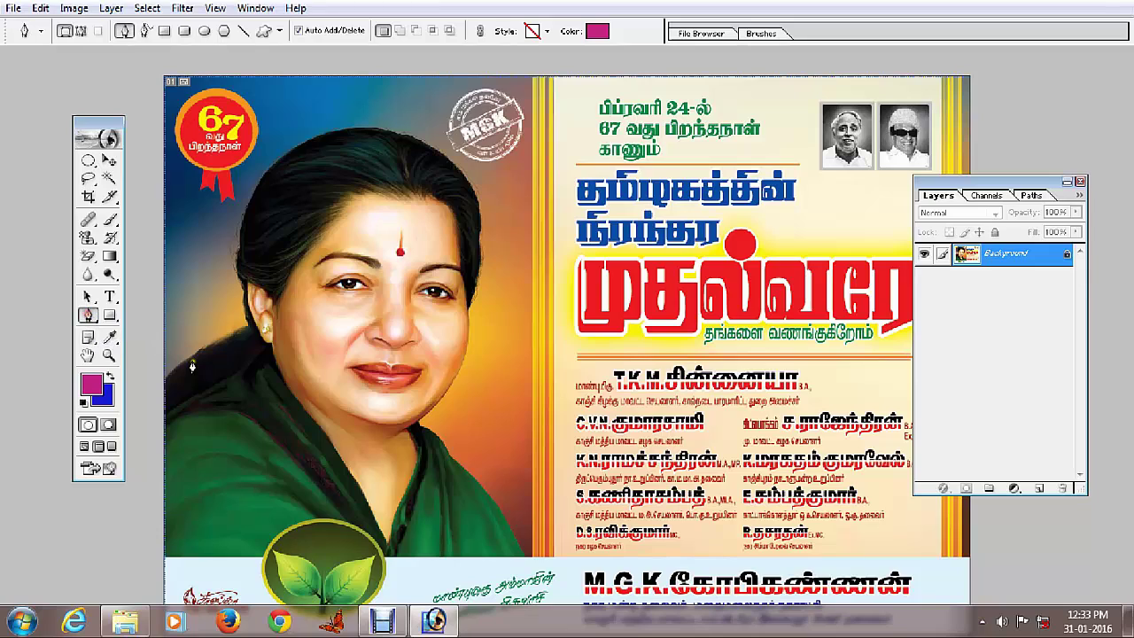
click(164, 382)
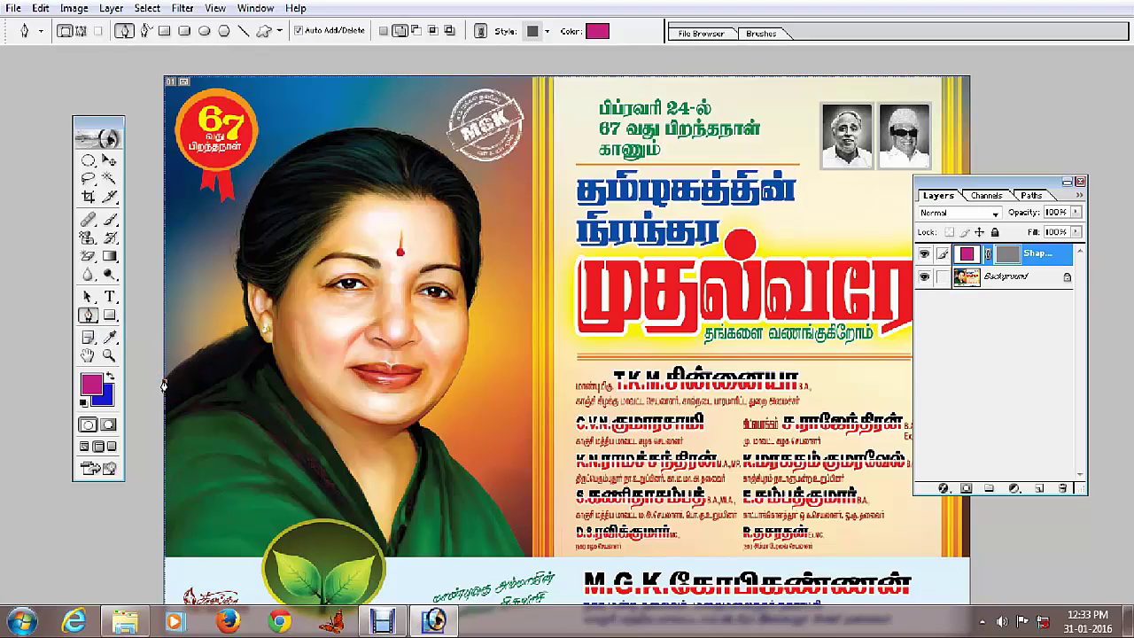
click(1009, 260)
drag(246, 331, 199, 375)
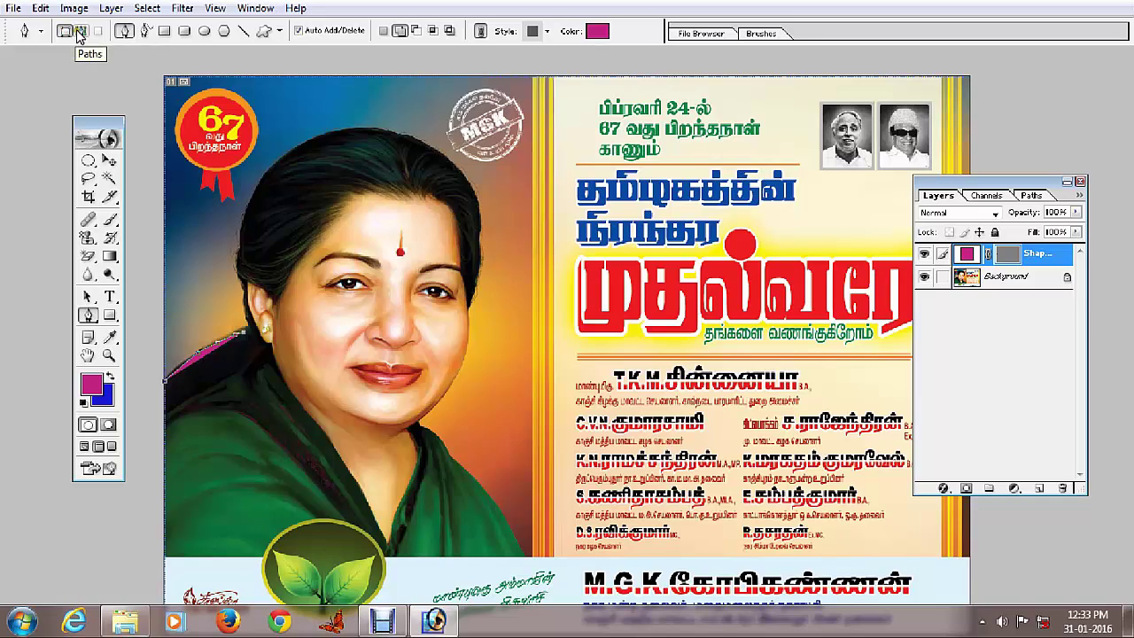
- Set the pen to Paths mode and delete the Shape 1 vector mask and layer
click(80, 31)
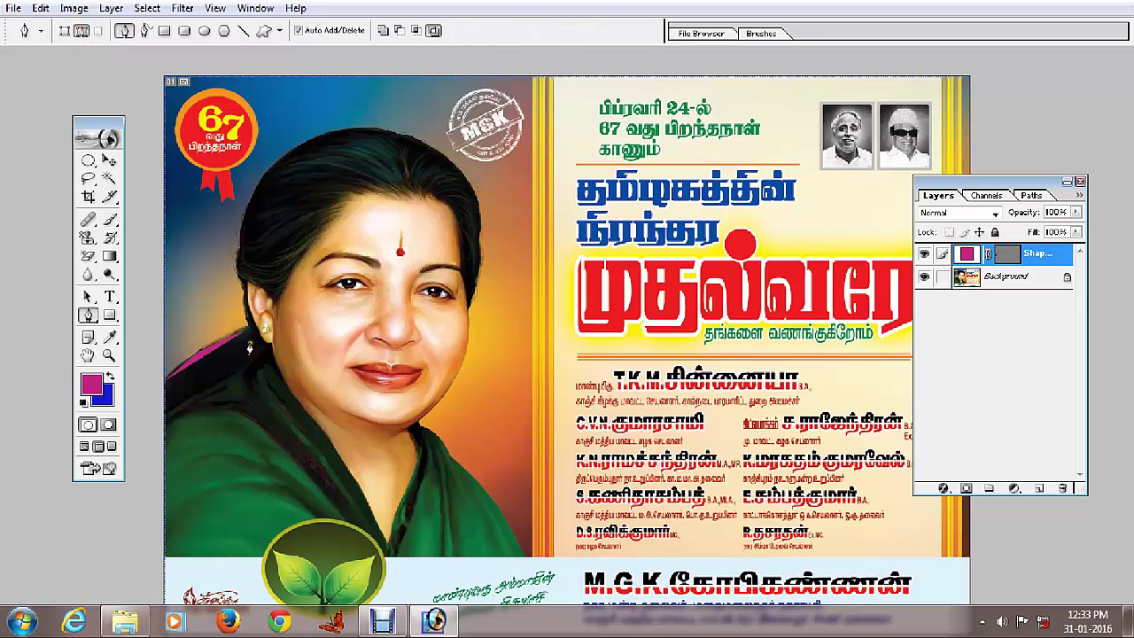
click(1007, 255)
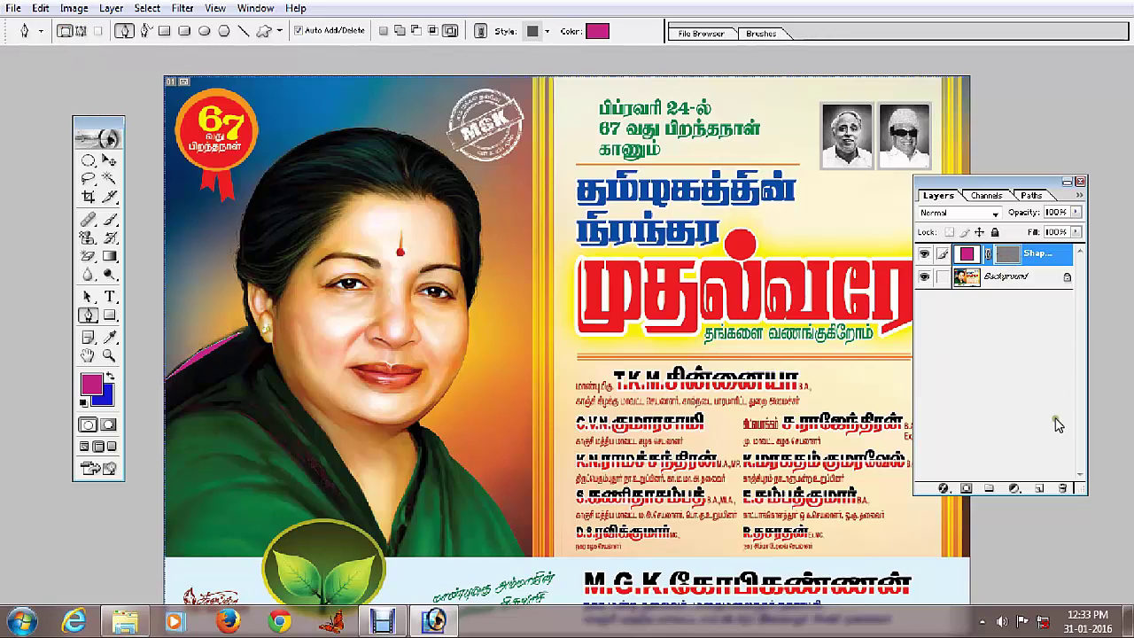
click(1060, 489)
click(537, 245)
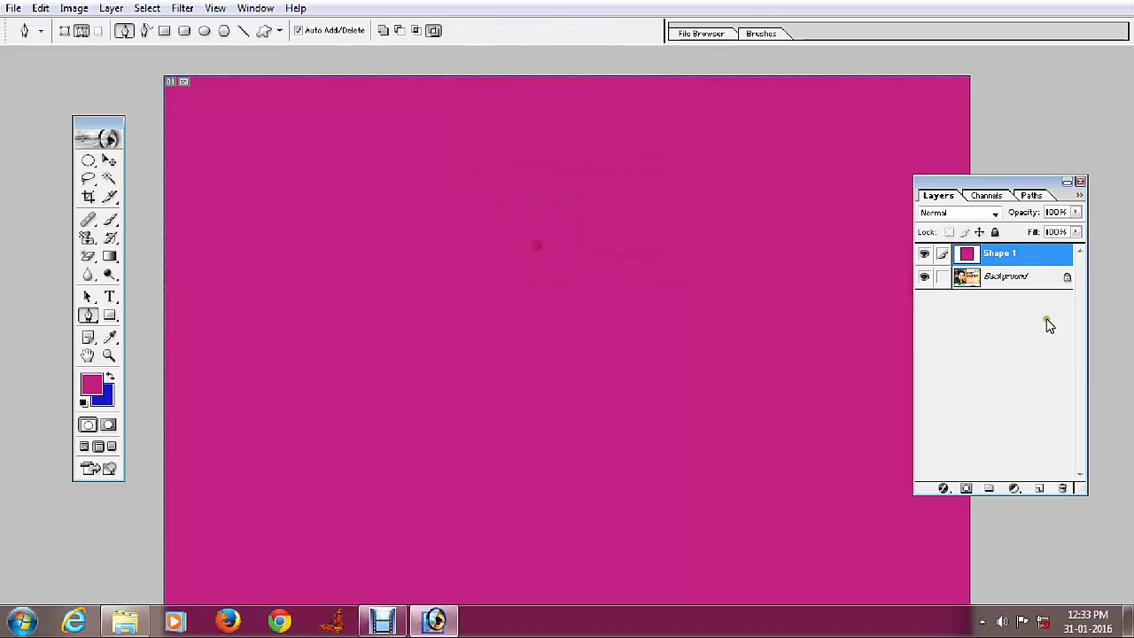
click(1062, 488)
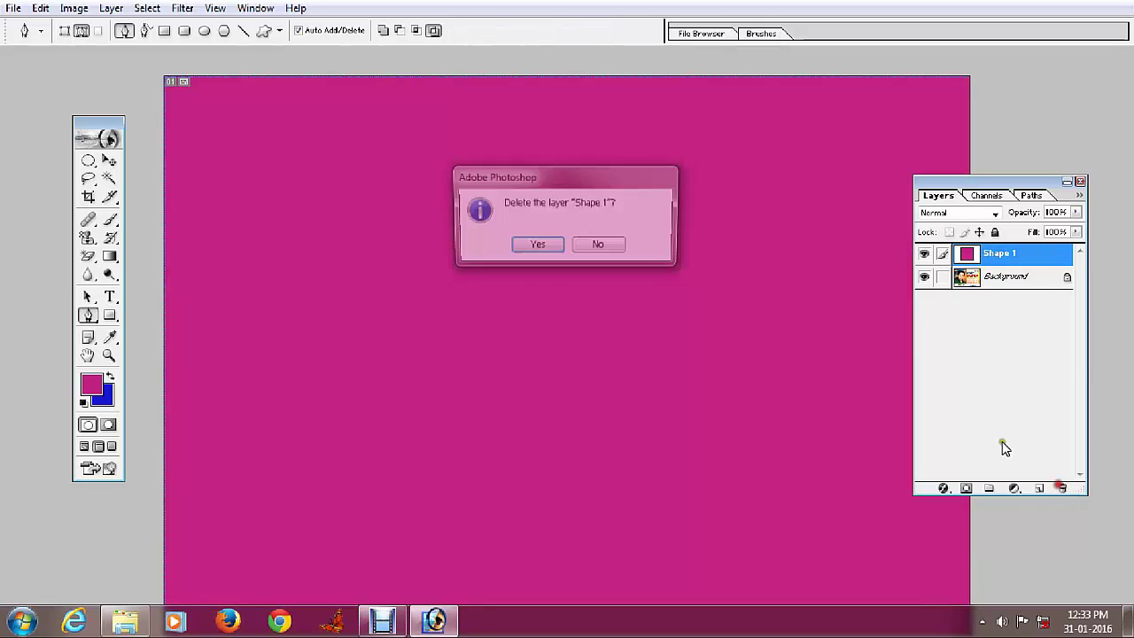
click(531, 247)
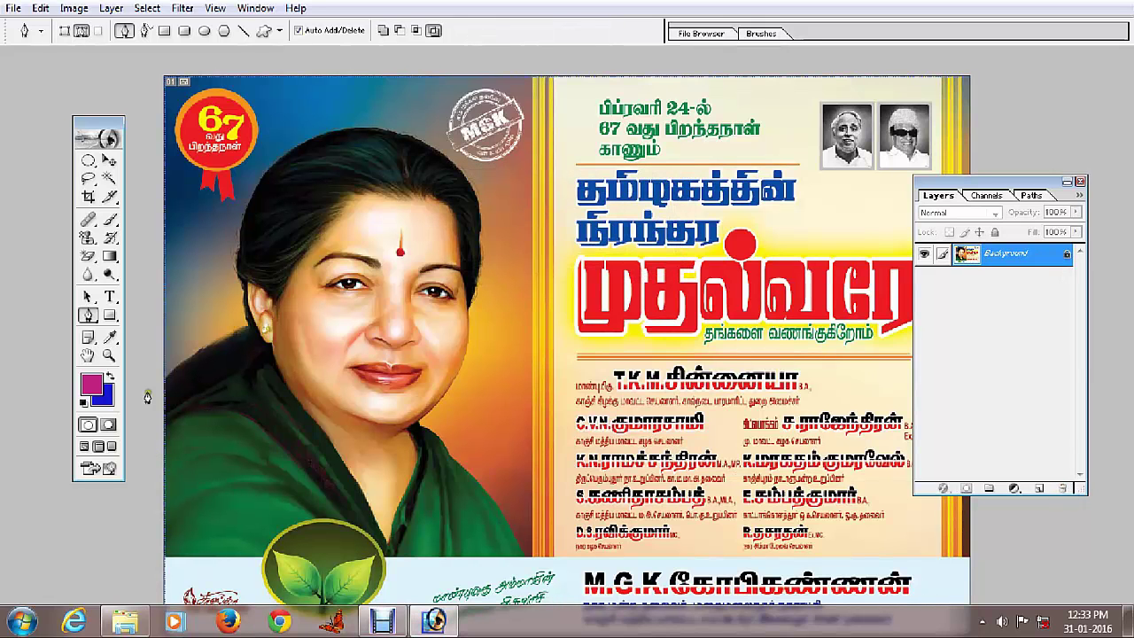
- Zoom in on the shoulder and hair near the ear, hiding the panels with Tab
click(80, 31)
click(109, 356)
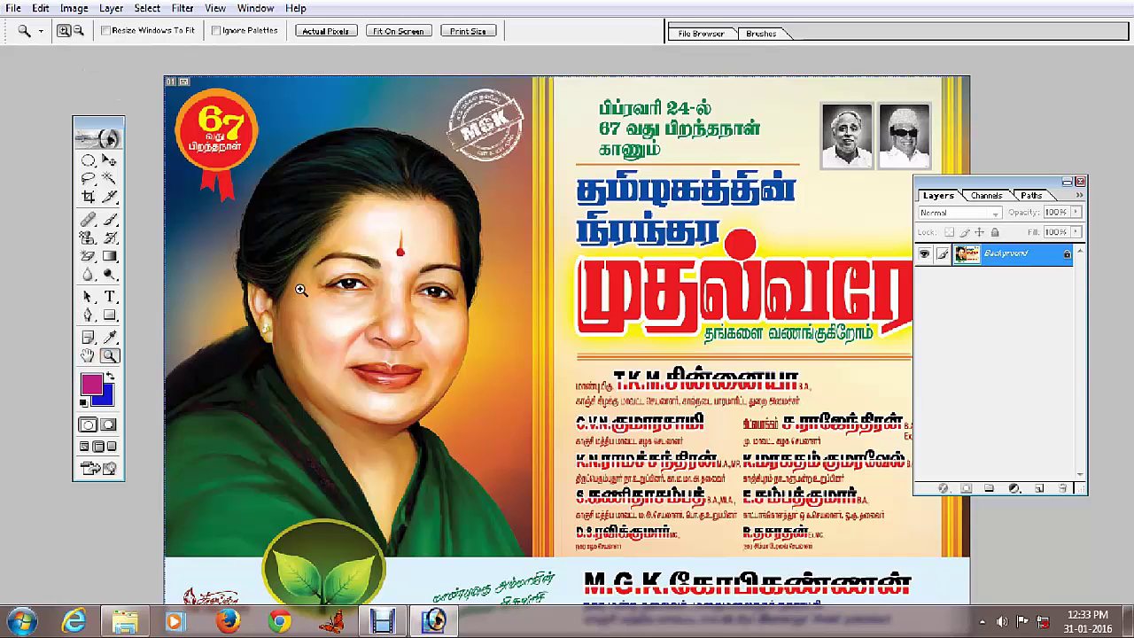
drag(290, 301, 133, 429)
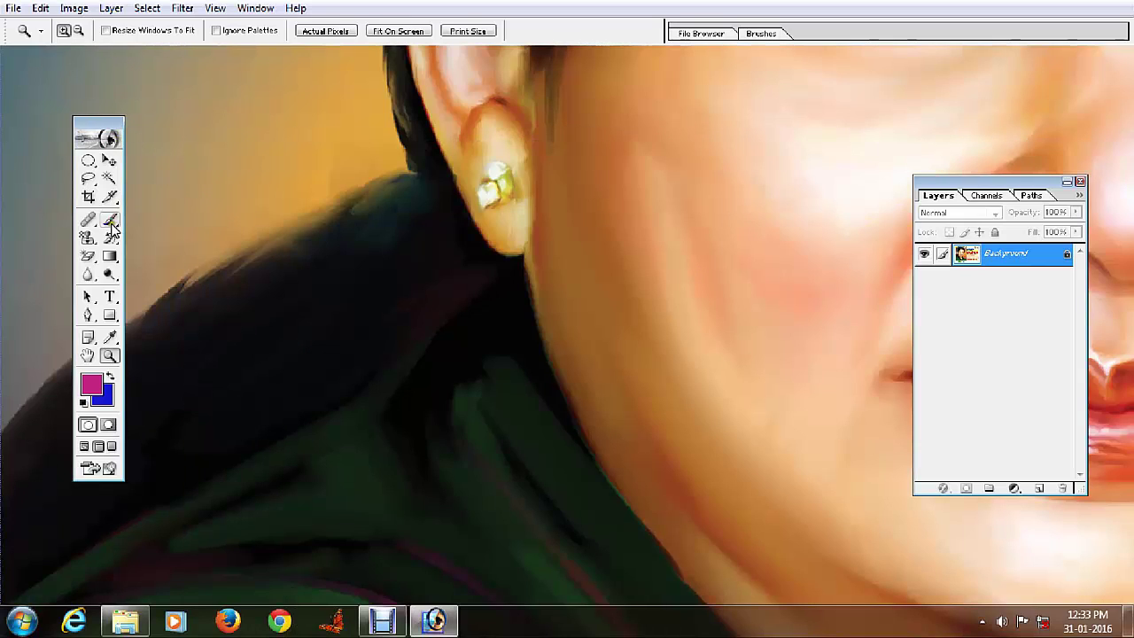
key(p)
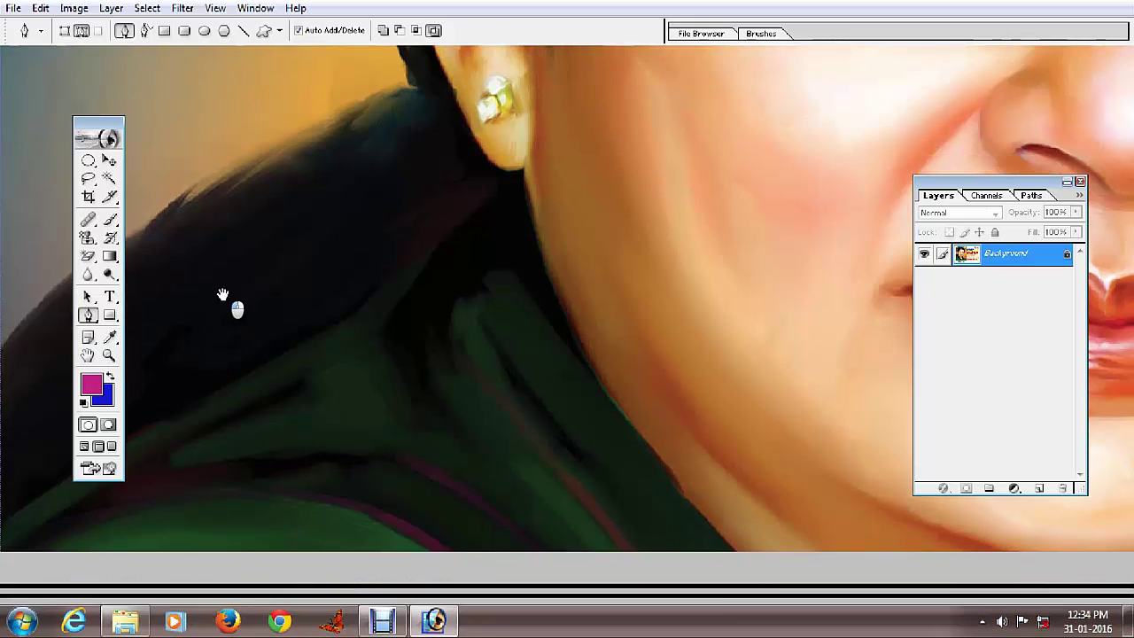
drag(204, 380, 223, 365)
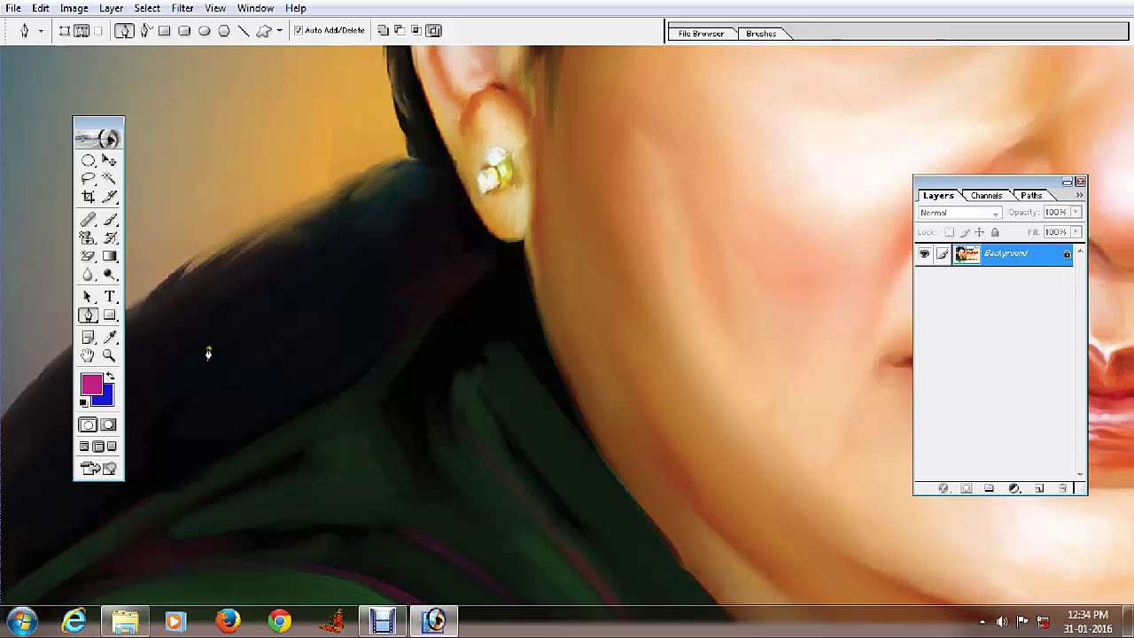
key(Tab)
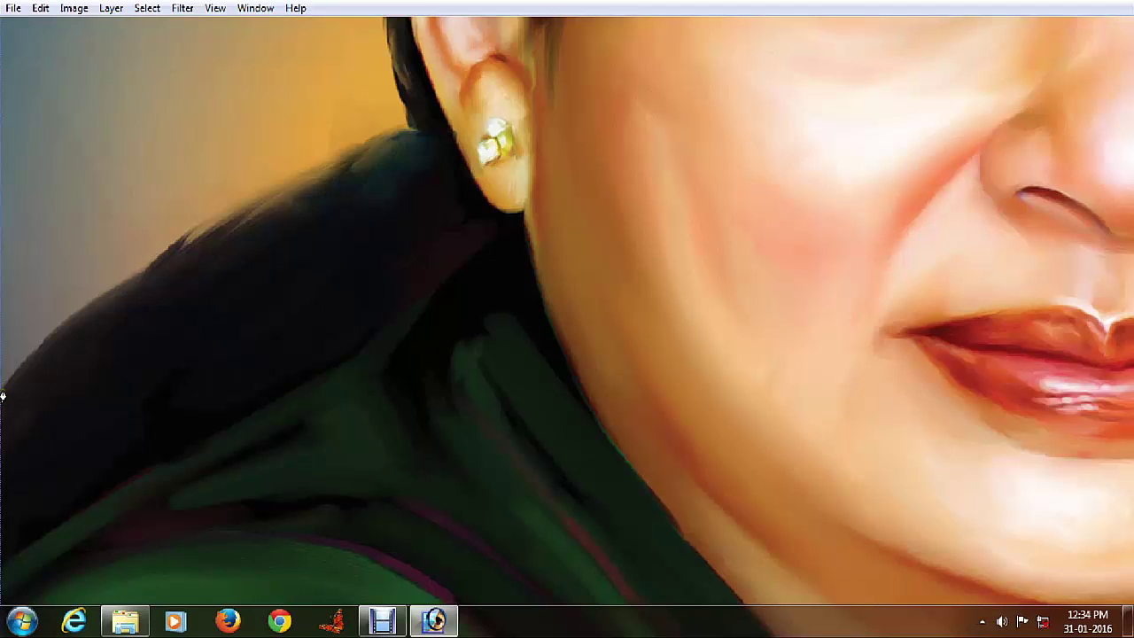
key(ctrl+plus)
key(ctrl+minus)
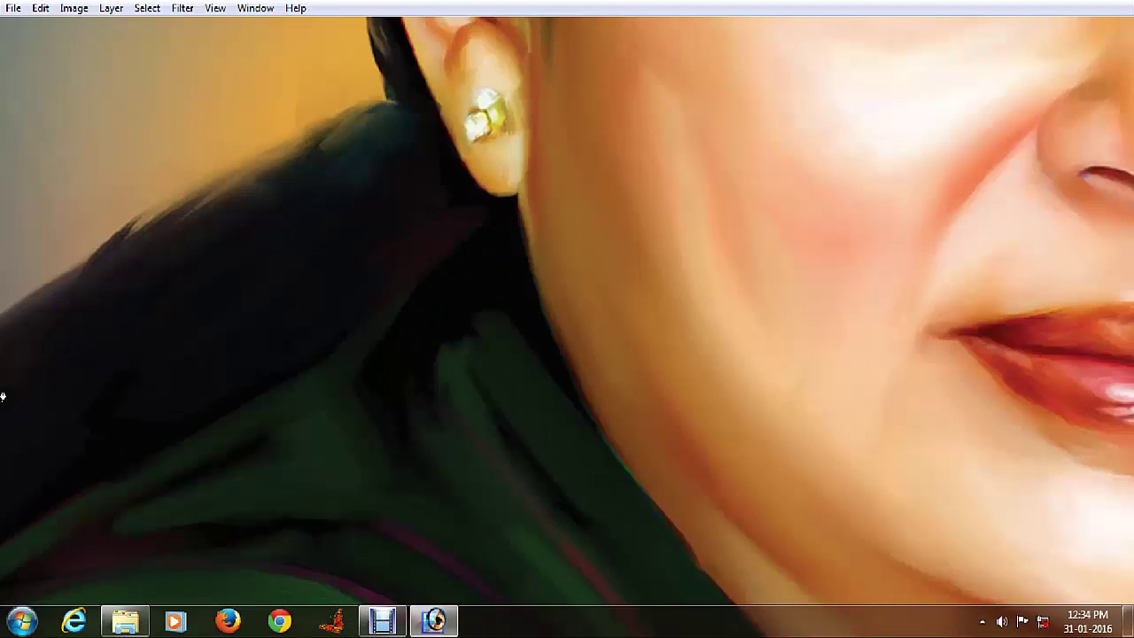
key(ctrl+minus)
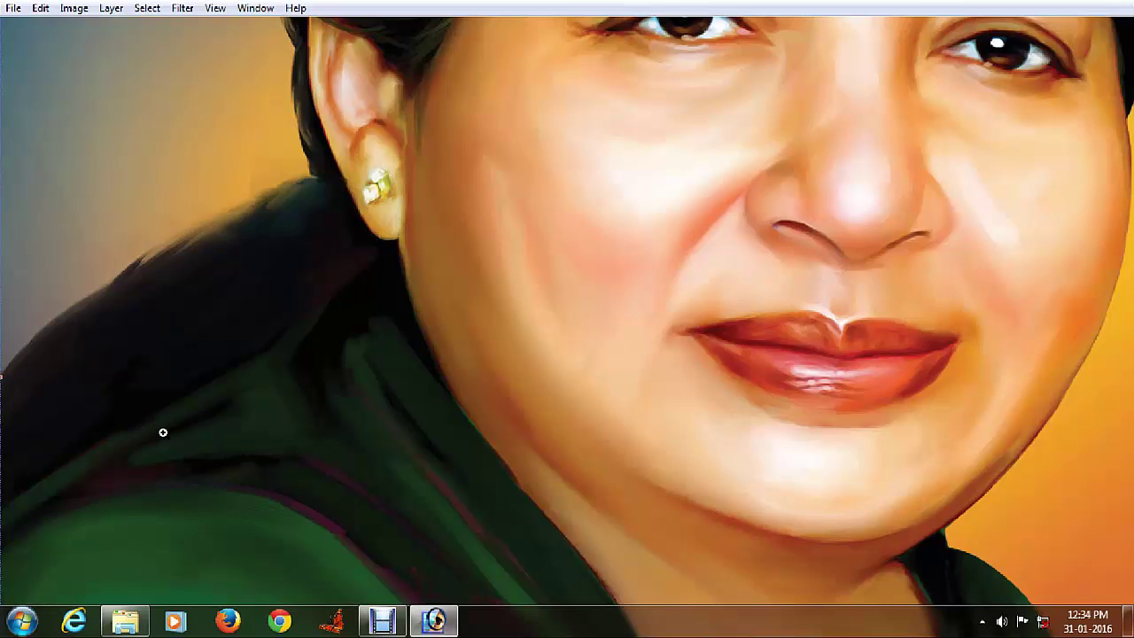
drag(163, 433, 10, 259)
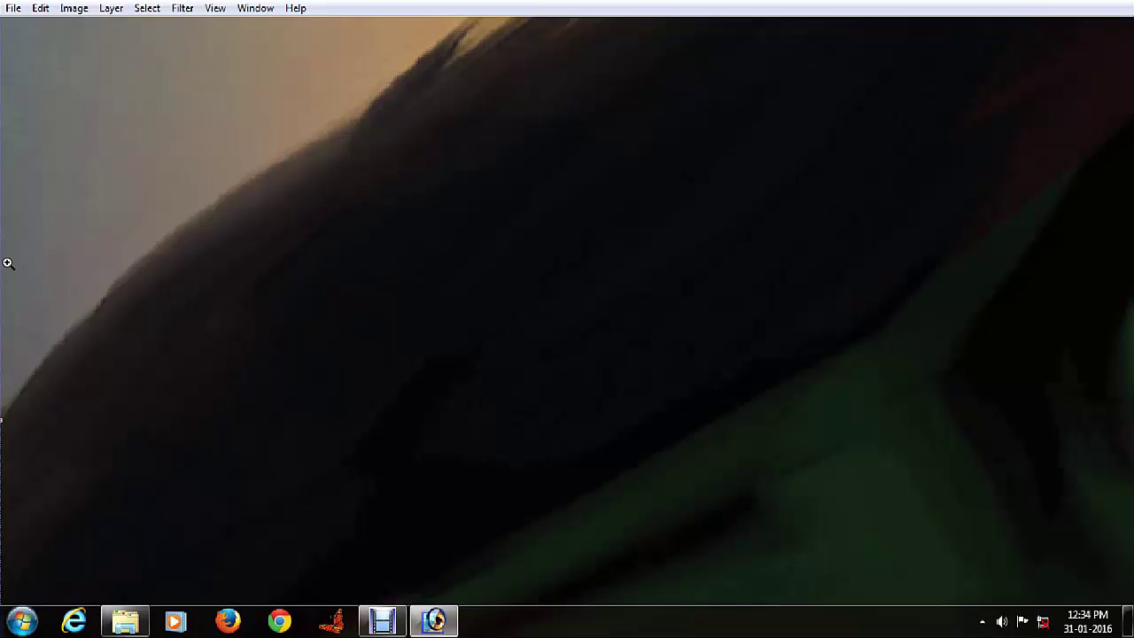
- Place pen anchors along the hair's outer edge from the shoulder upward, panning along
click(76, 328)
click(95, 306)
click(124, 276)
click(159, 244)
drag(236, 196, 195, 293)
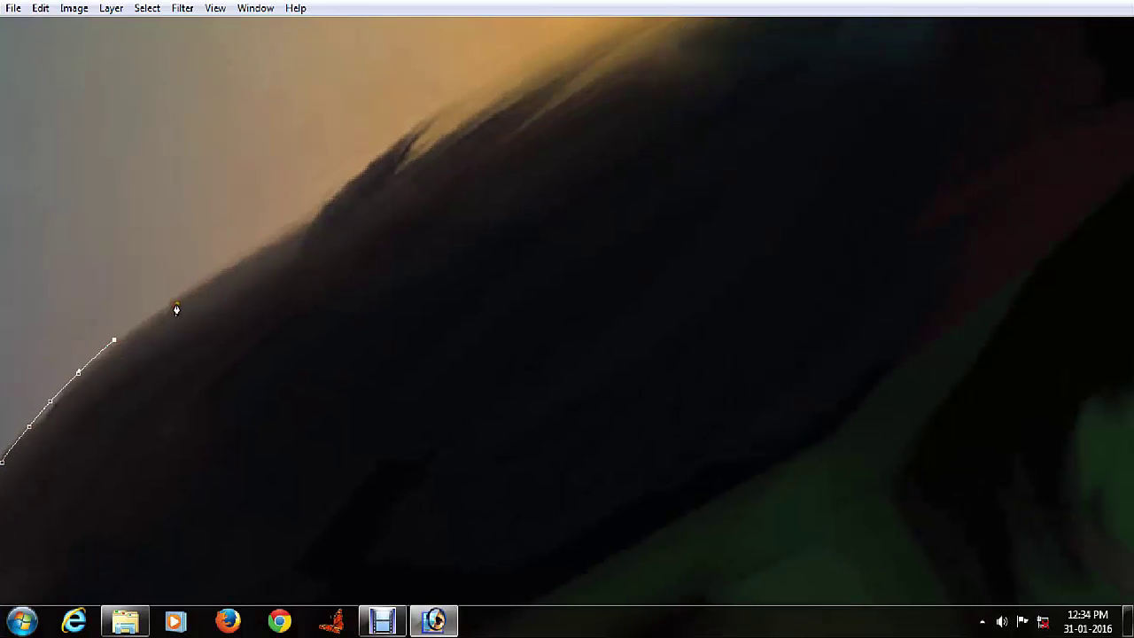
drag(372, 175, 311, 261)
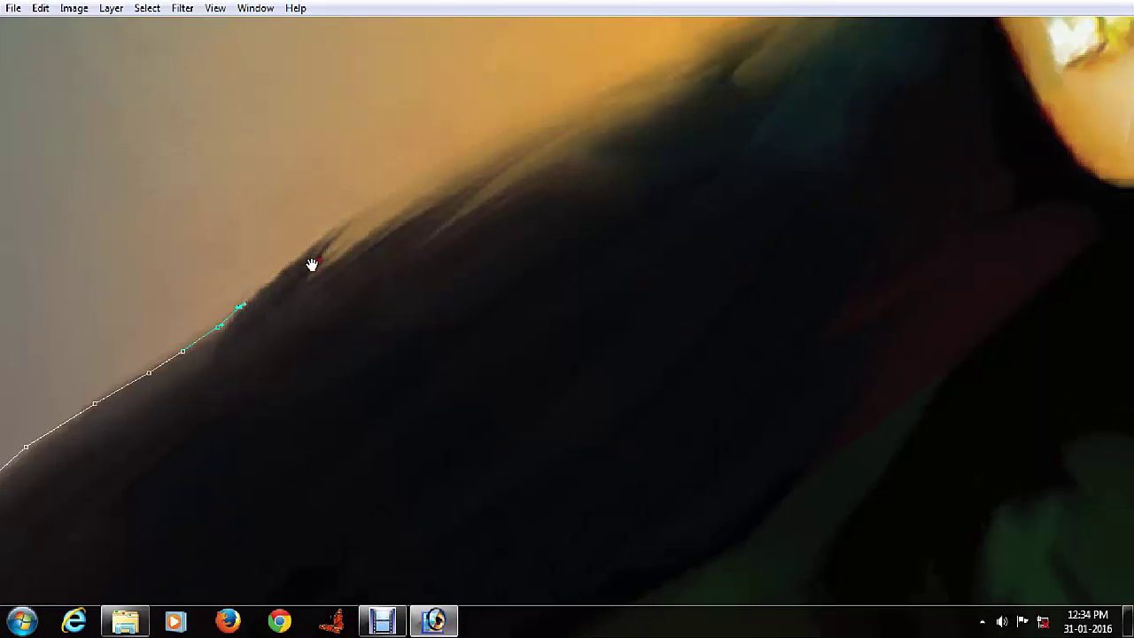
drag(400, 225, 379, 322)
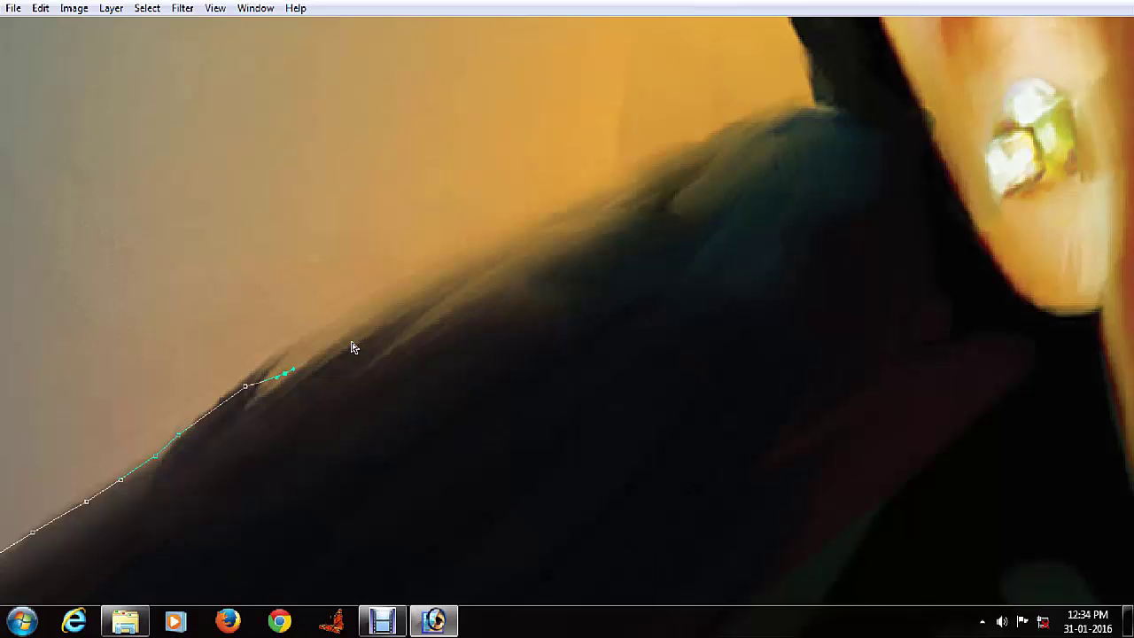
click(280, 352)
click(356, 312)
click(419, 278)
click(492, 250)
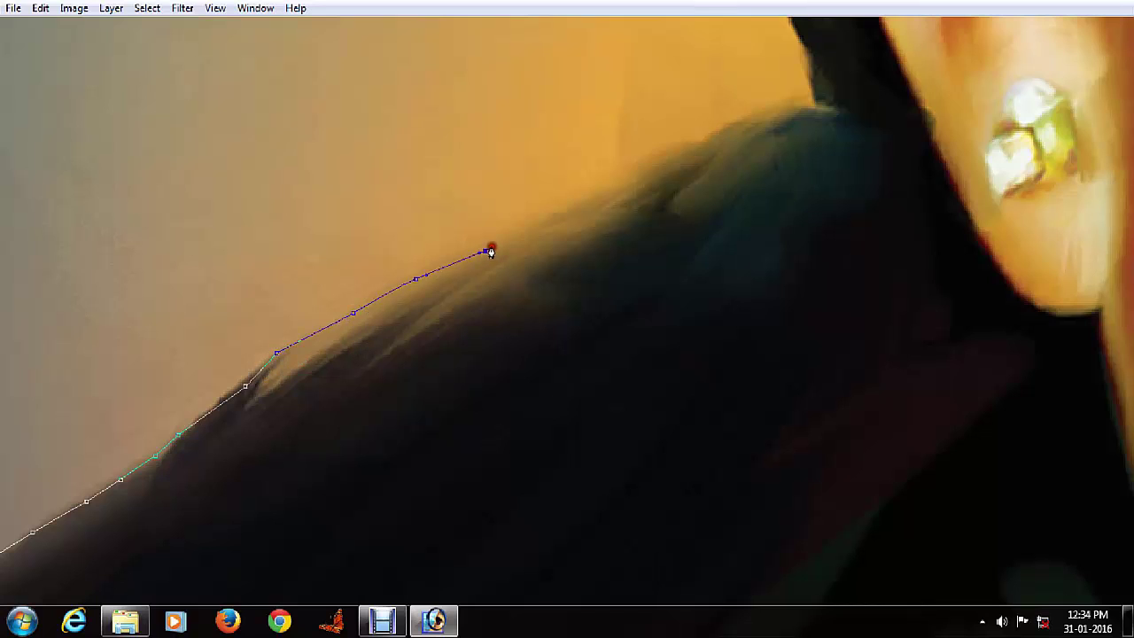
drag(602, 219, 539, 272)
click(485, 303)
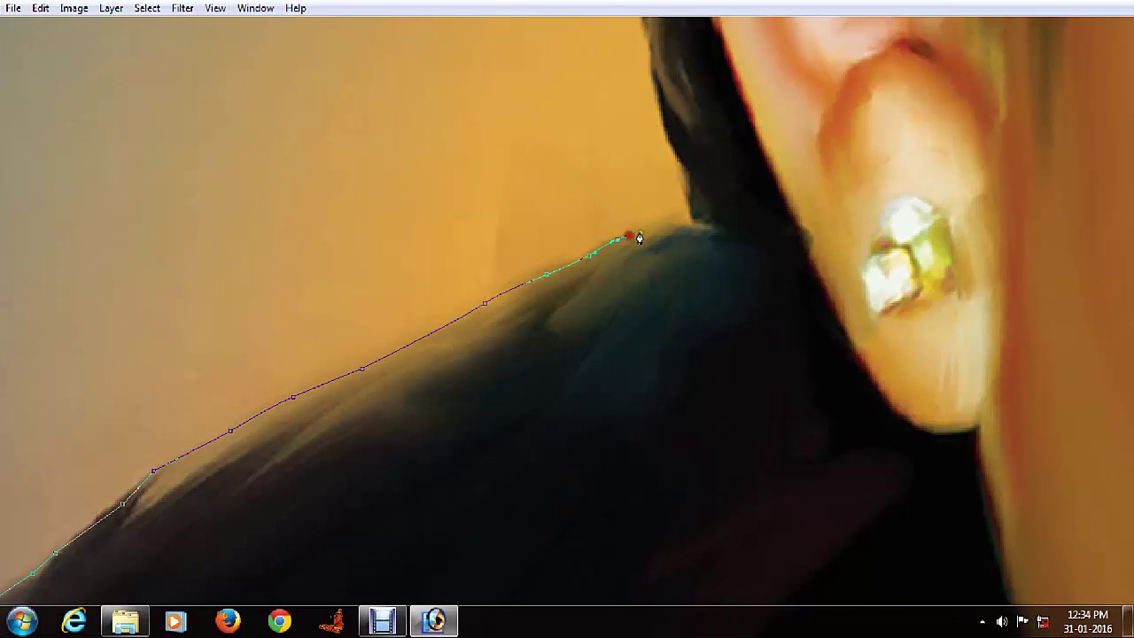
- Continue the path from where the hair meets the neck up behind the ear
click(689, 180)
click(666, 138)
click(663, 102)
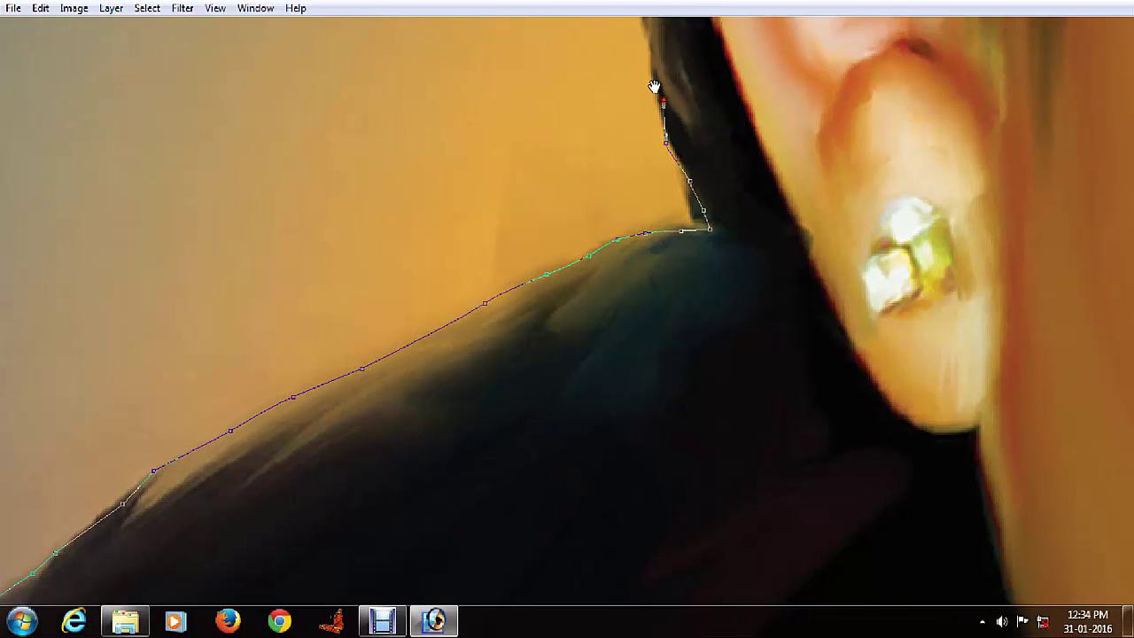
drag(643, 66, 618, 344)
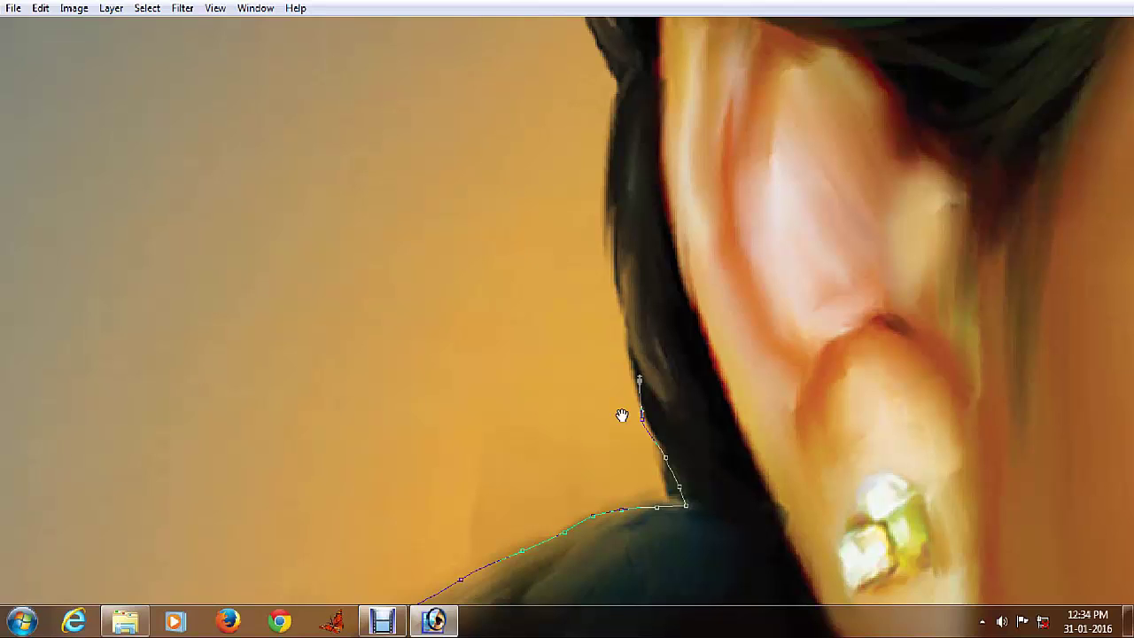
drag(622, 415, 591, 353)
click(599, 296)
click(593, 273)
click(590, 244)
click(581, 196)
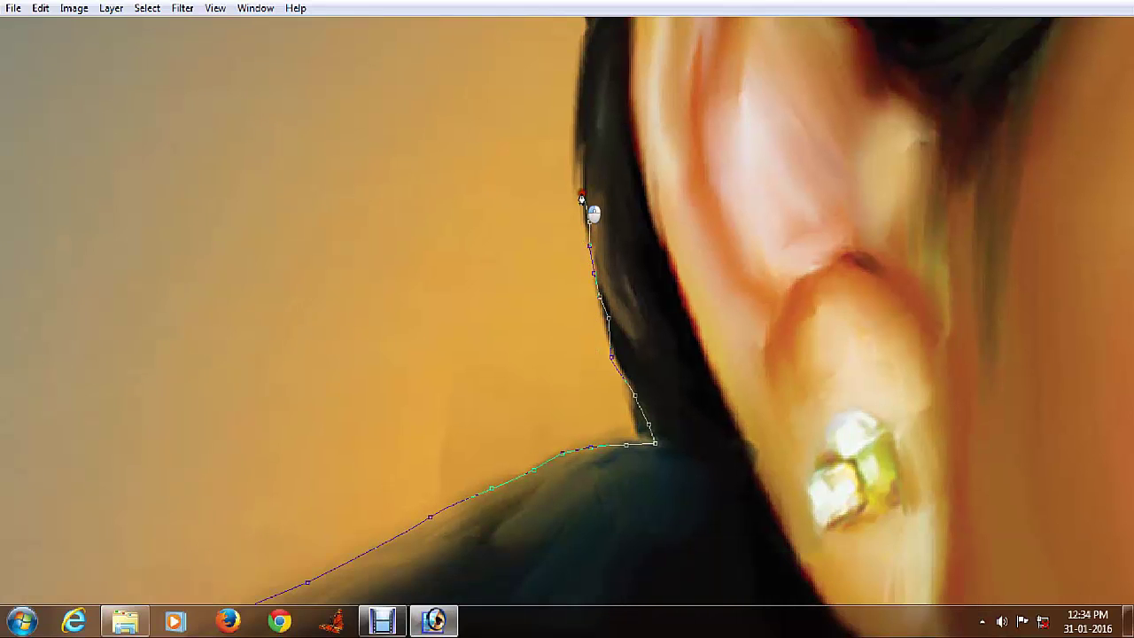
click(577, 166)
click(572, 129)
click(569, 91)
drag(621, 102, 553, 291)
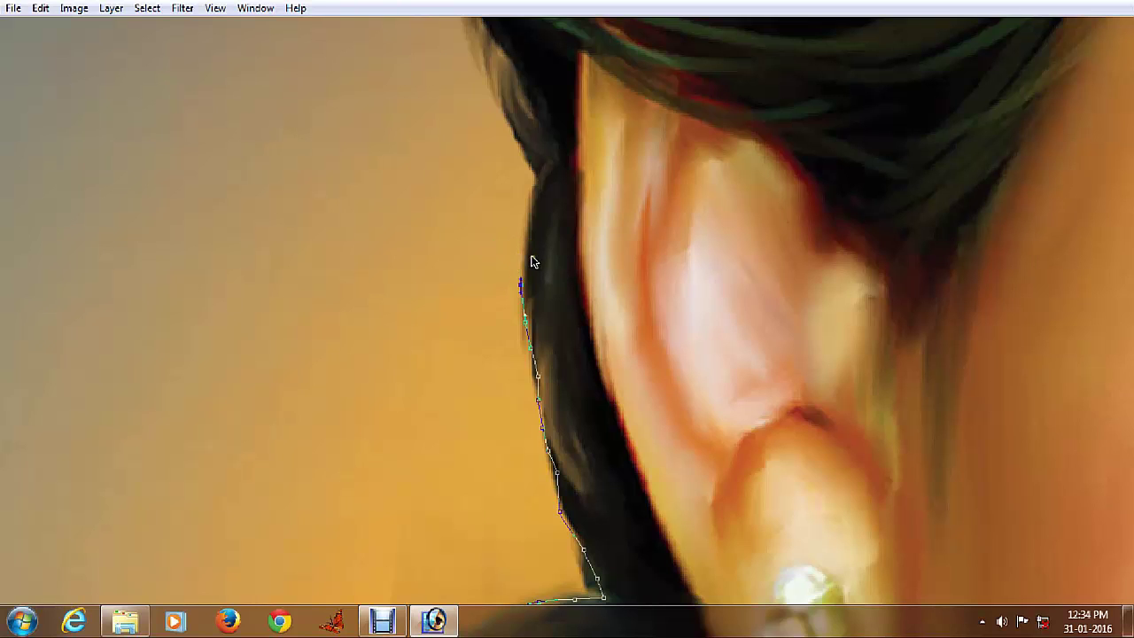
- Add pen anchors up the lower back edge of the man's hair, panning as needed
click(532, 178)
click(517, 153)
click(495, 112)
drag(483, 77, 546, 257)
click(552, 252)
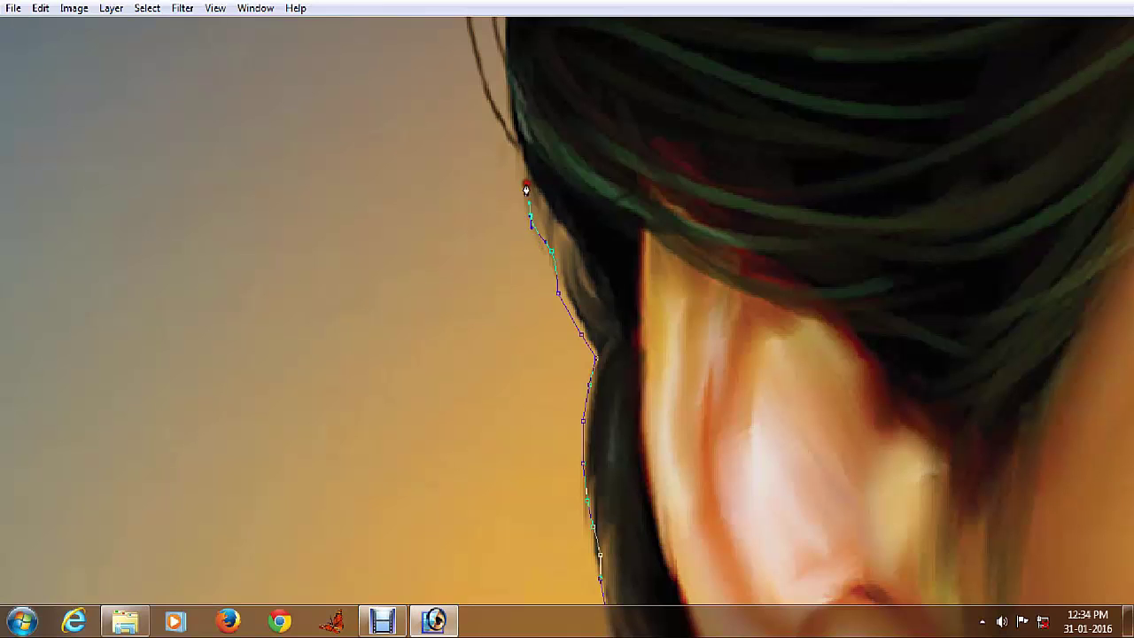
click(515, 140)
drag(510, 91, 504, 299)
click(501, 273)
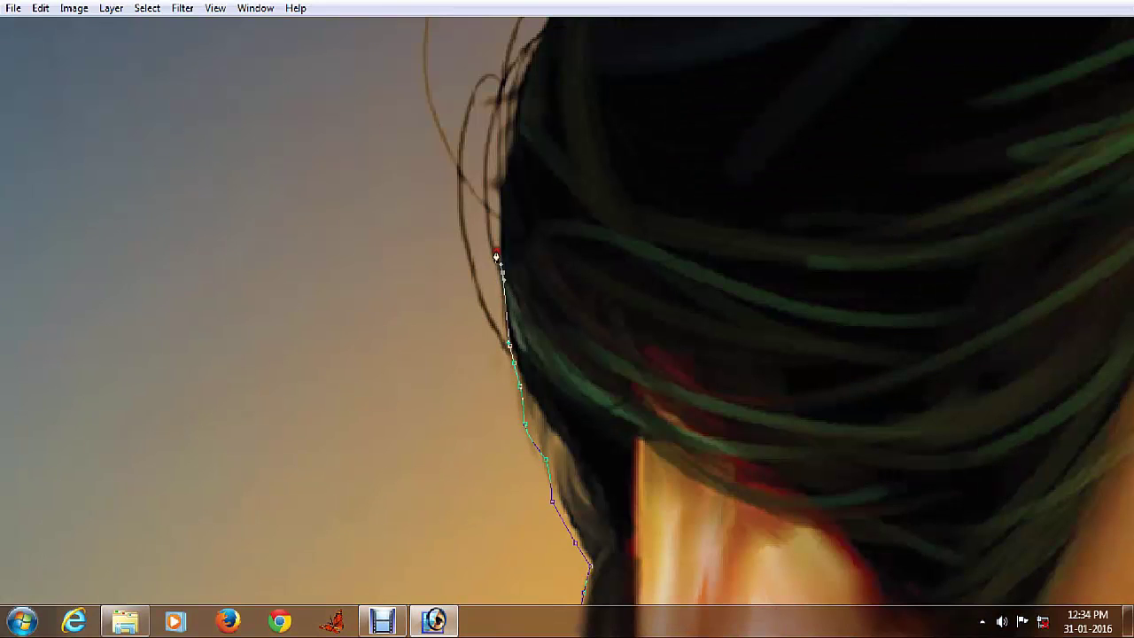
click(493, 181)
drag(497, 124, 480, 180)
click(494, 170)
click(499, 134)
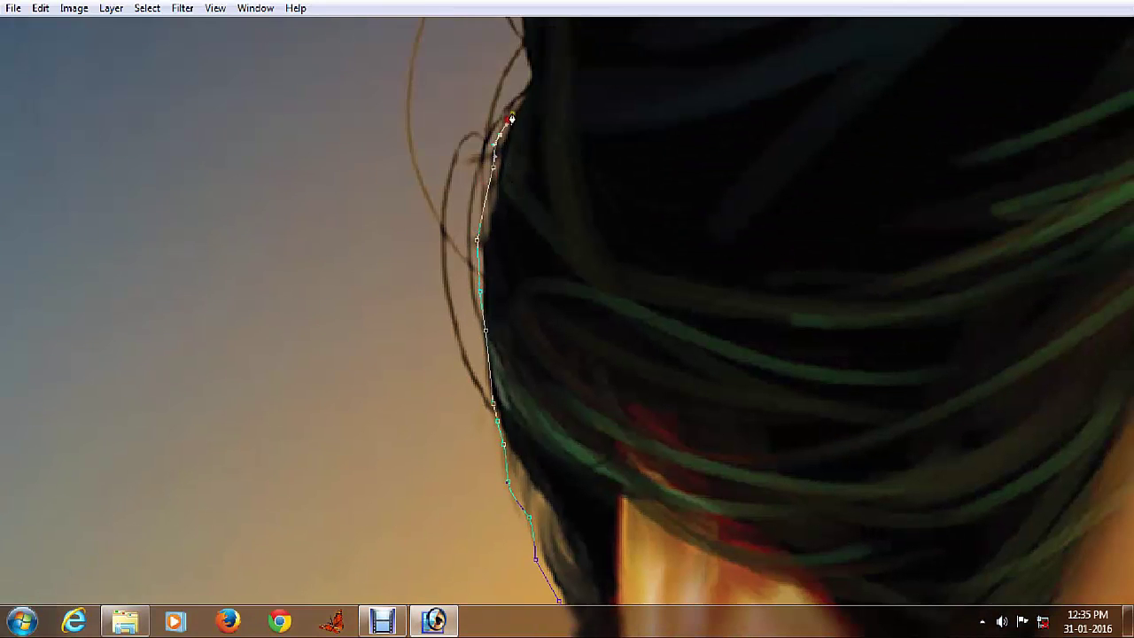
click(524, 78)
- Continue the pen path higher up the back hair edge
scroll(551, 200, up, 2)
drag(534, 240, 489, 316)
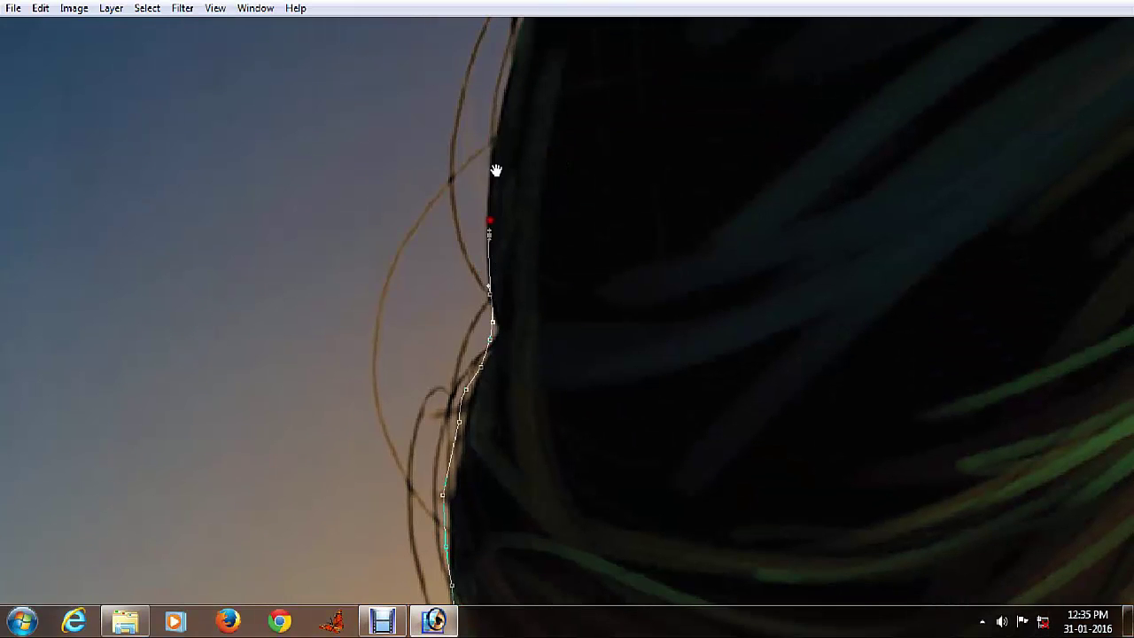
drag(496, 170, 468, 259)
click(462, 233)
click(466, 197)
click(473, 160)
click(489, 105)
click(497, 78)
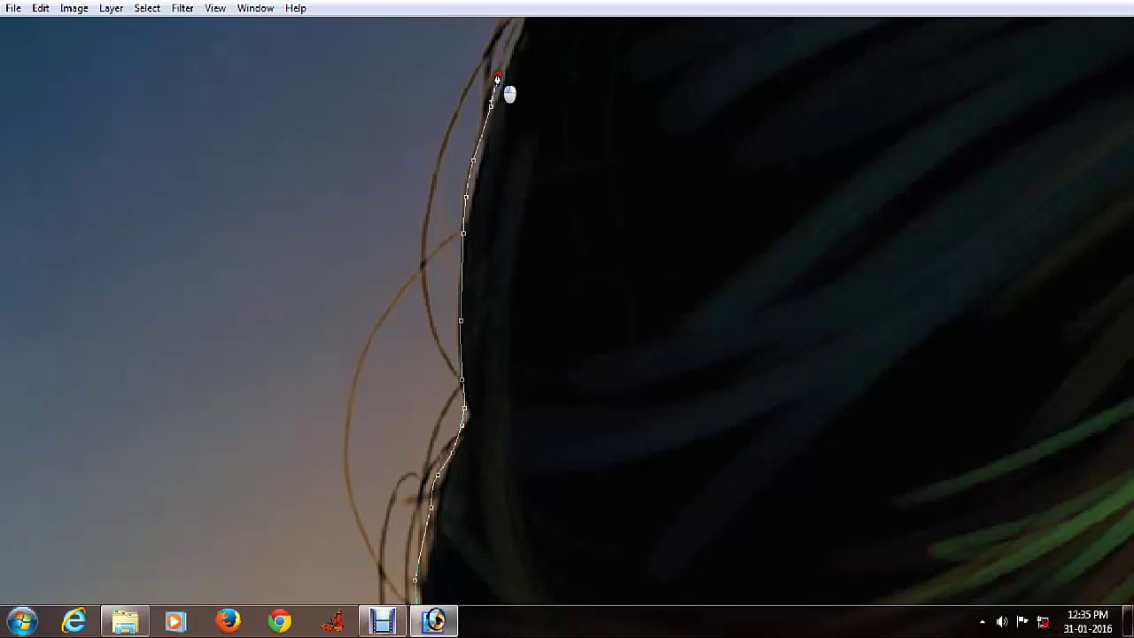
drag(504, 93, 430, 262)
click(445, 199)
click(464, 158)
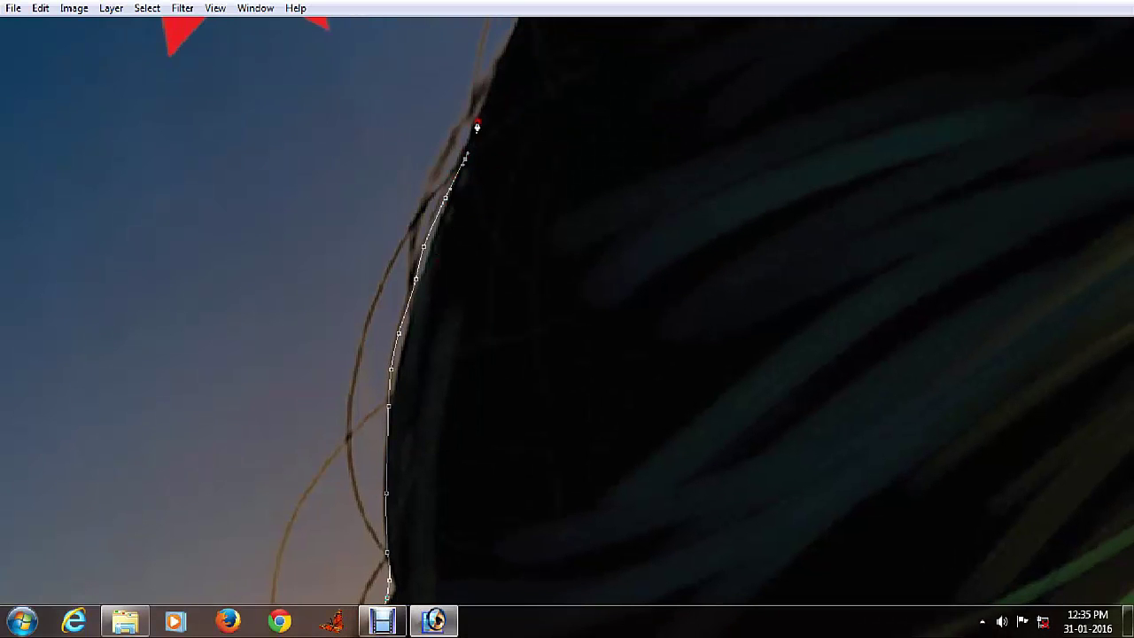
click(484, 108)
click(494, 79)
drag(534, 41, 498, 170)
click(492, 124)
click(511, 85)
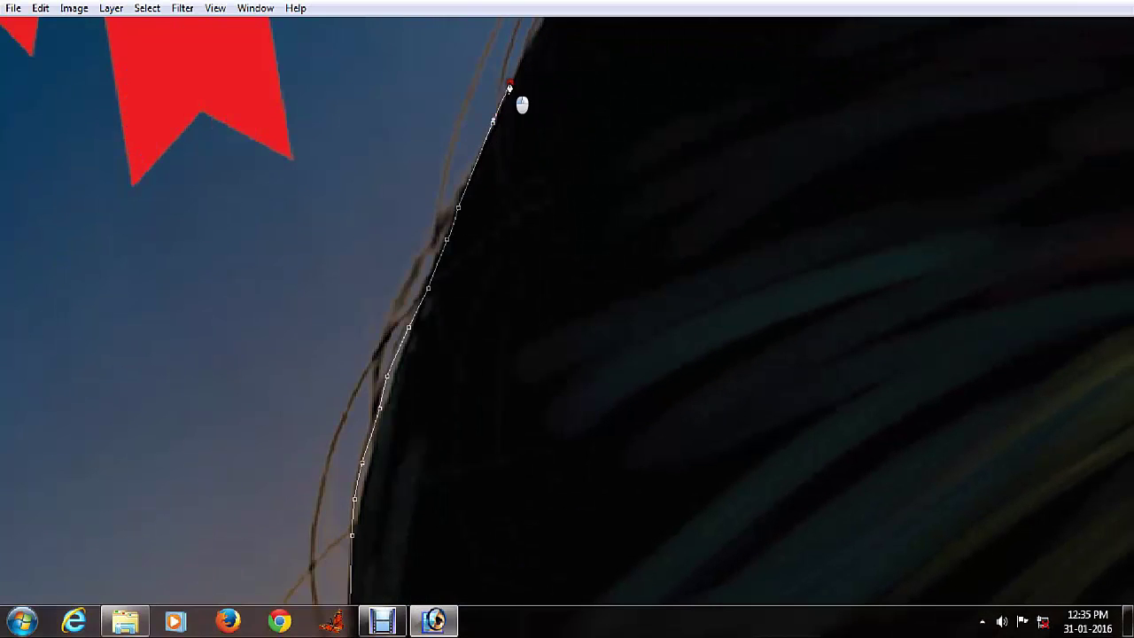
- Trace the upper back hair edge toward the crown with more anchors
drag(536, 53, 488, 182)
drag(547, 72, 453, 245)
click(400, 325)
click(458, 230)
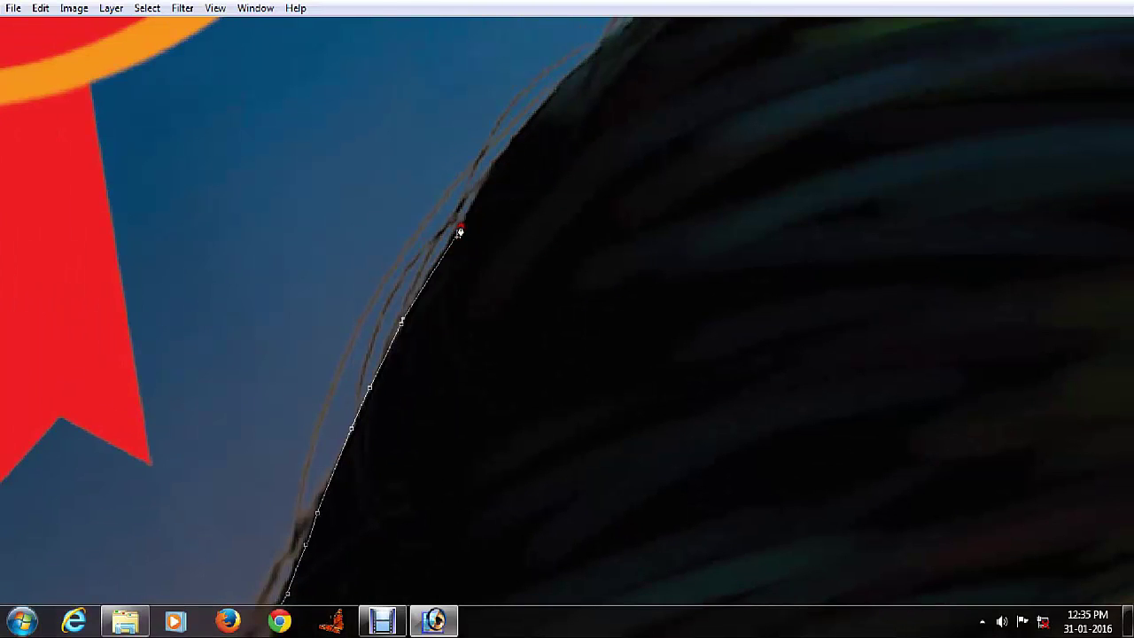
click(481, 194)
click(501, 160)
click(530, 120)
- Carry the path around the curve of the head onto the top of the hair
drag(612, 86, 488, 228)
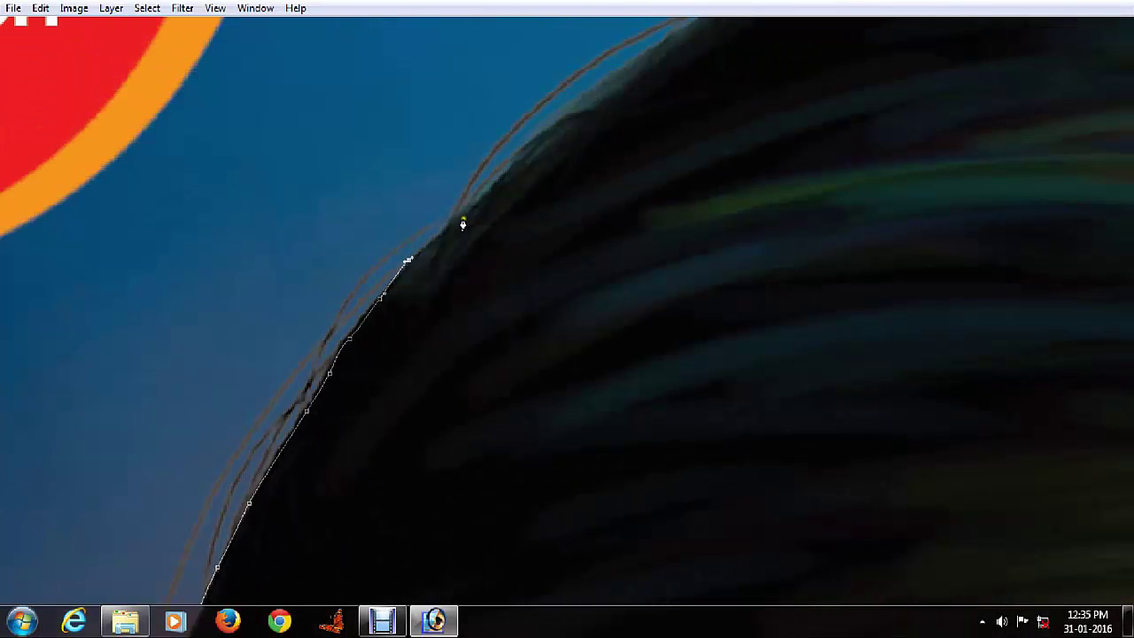
click(467, 206)
click(523, 164)
click(559, 132)
click(608, 97)
click(632, 74)
drag(671, 74, 431, 259)
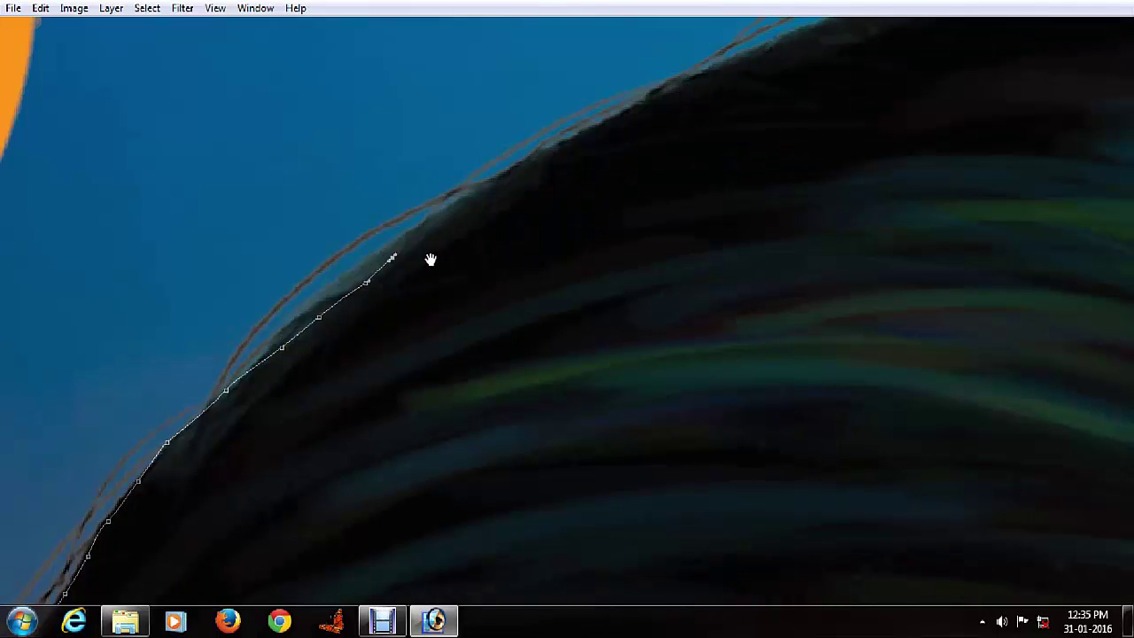
click(448, 211)
click(521, 164)
click(568, 134)
click(632, 104)
- Place anchors across the top of the hair over the crown
drag(707, 94, 535, 202)
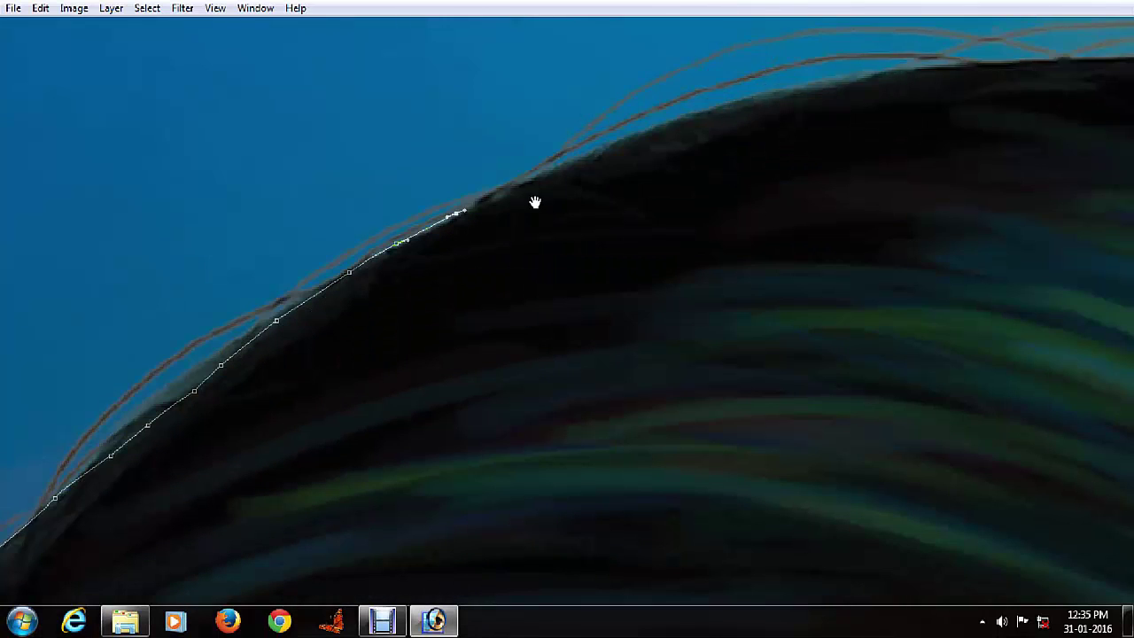
click(608, 148)
click(724, 107)
drag(874, 113, 707, 138)
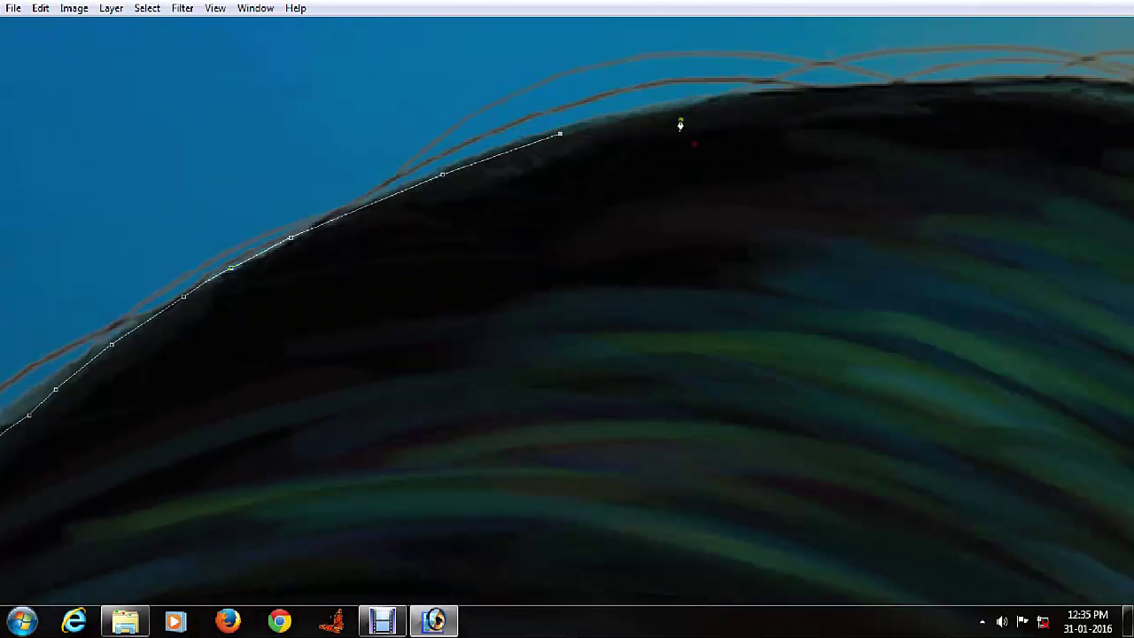
click(715, 104)
click(810, 102)
click(876, 90)
drag(985, 89, 675, 94)
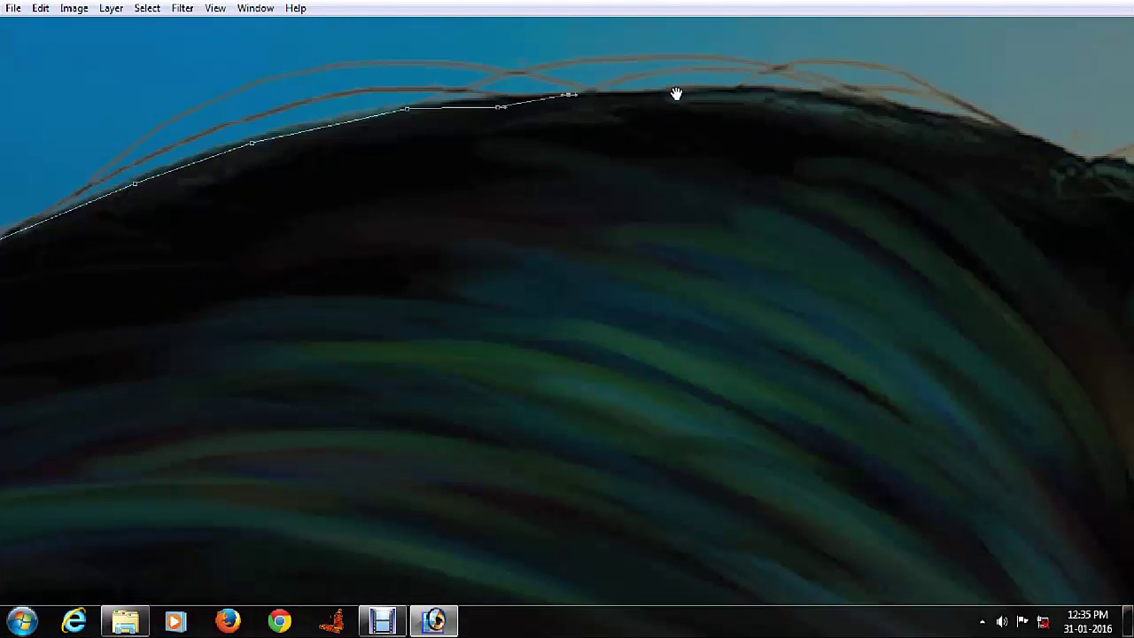
click(736, 92)
click(801, 94)
click(892, 104)
click(971, 118)
click(998, 130)
- Extend the path past the crown toward the far side of the head
drag(1091, 170, 879, 168)
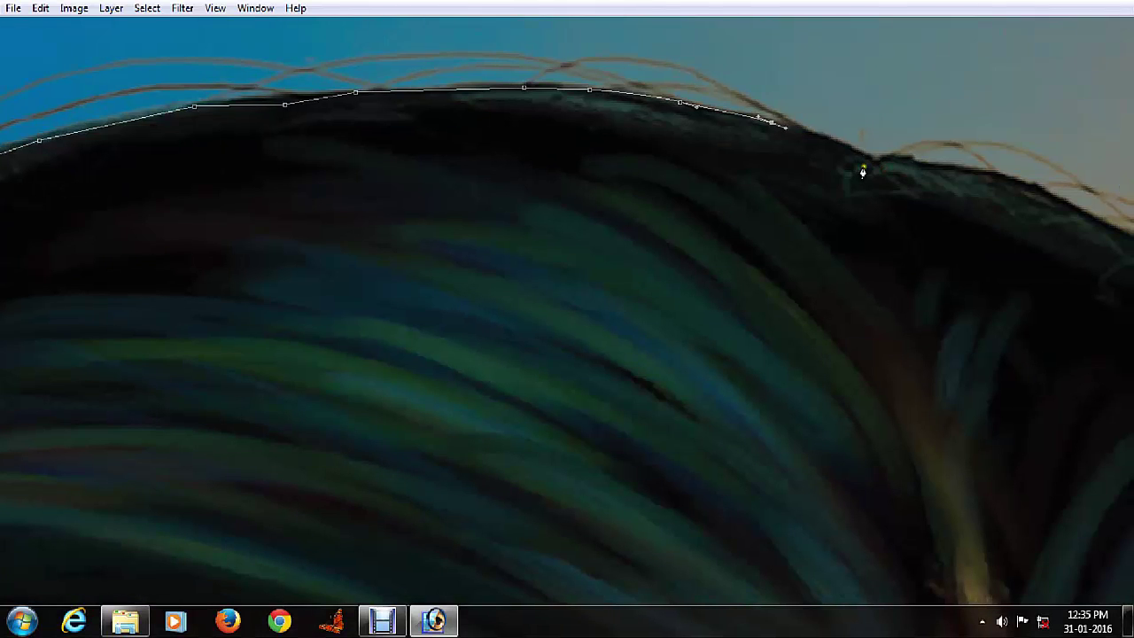
click(851, 148)
click(936, 164)
click(992, 175)
click(1028, 190)
click(1072, 203)
- Add anchors down the upper far side of the hair
drag(1101, 222, 772, 125)
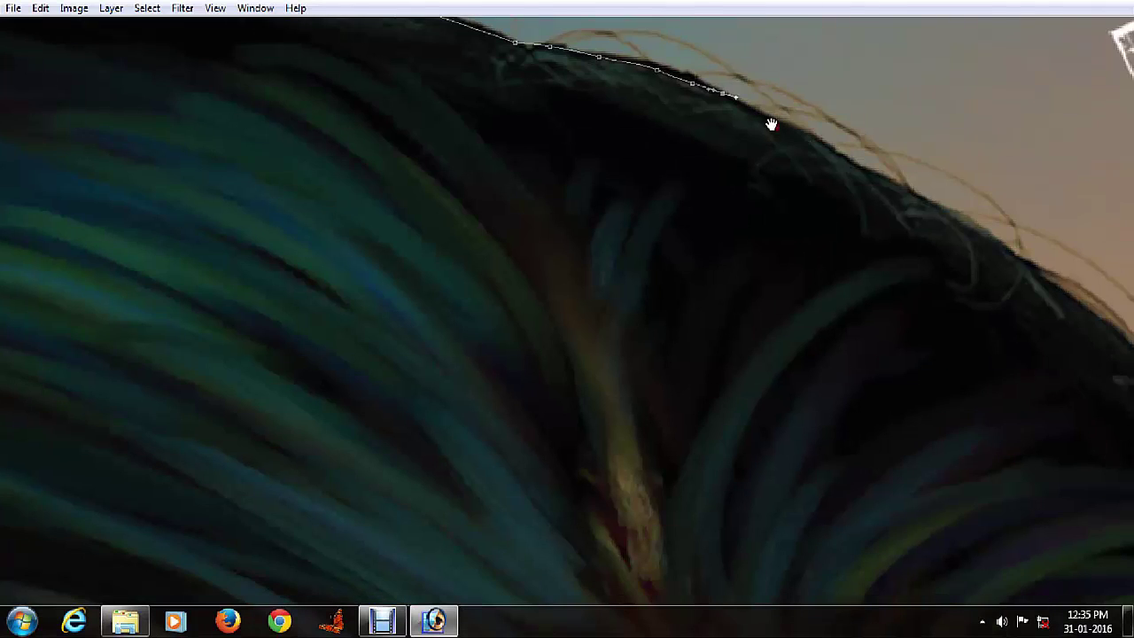
click(787, 120)
click(822, 139)
click(891, 168)
click(935, 195)
click(974, 219)
click(1017, 248)
- Continue the path further down the far hair edge
drag(1059, 281, 599, 184)
click(645, 198)
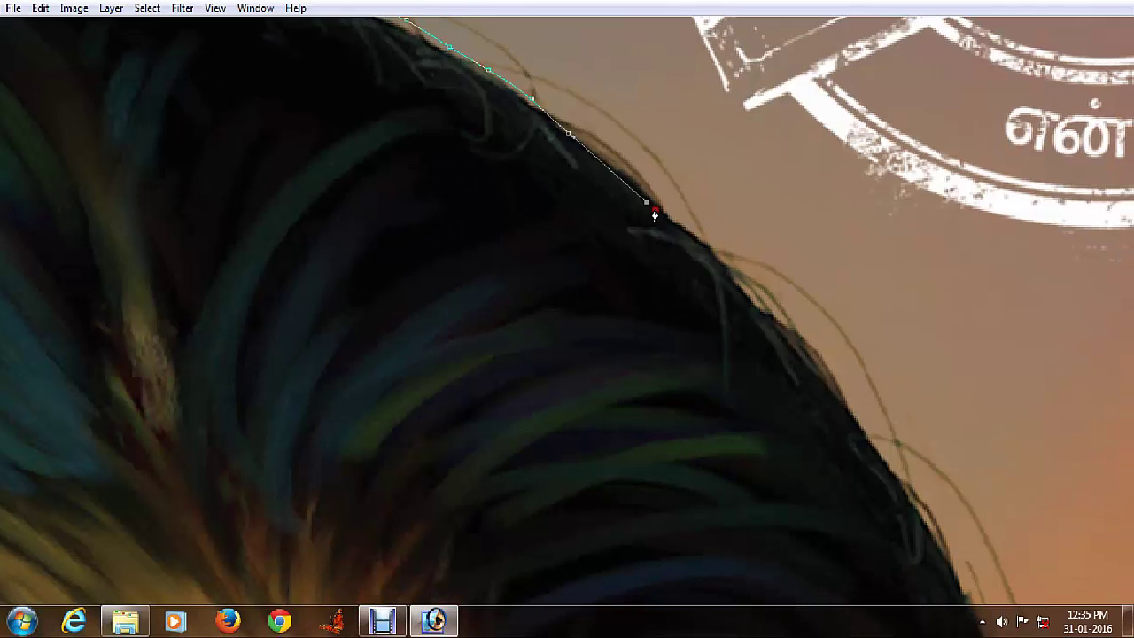
click(683, 231)
click(743, 286)
click(784, 330)
drag(888, 447, 765, 271)
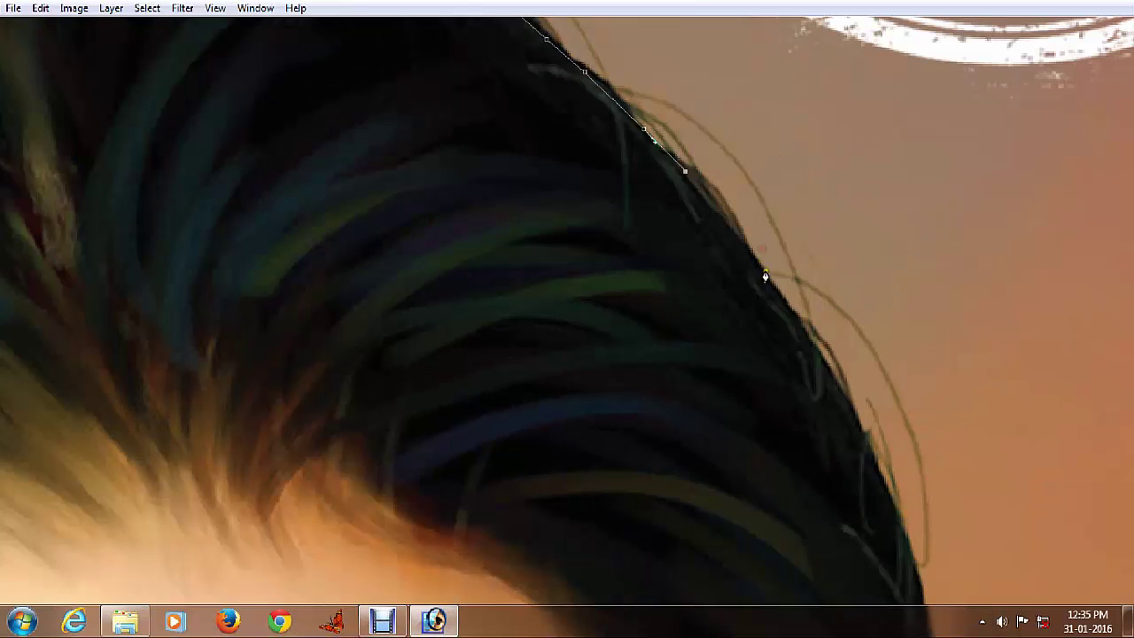
click(794, 312)
click(825, 378)
click(864, 457)
- Trace the hair edge beside the forehead
drag(870, 484, 742, 220)
click(767, 283)
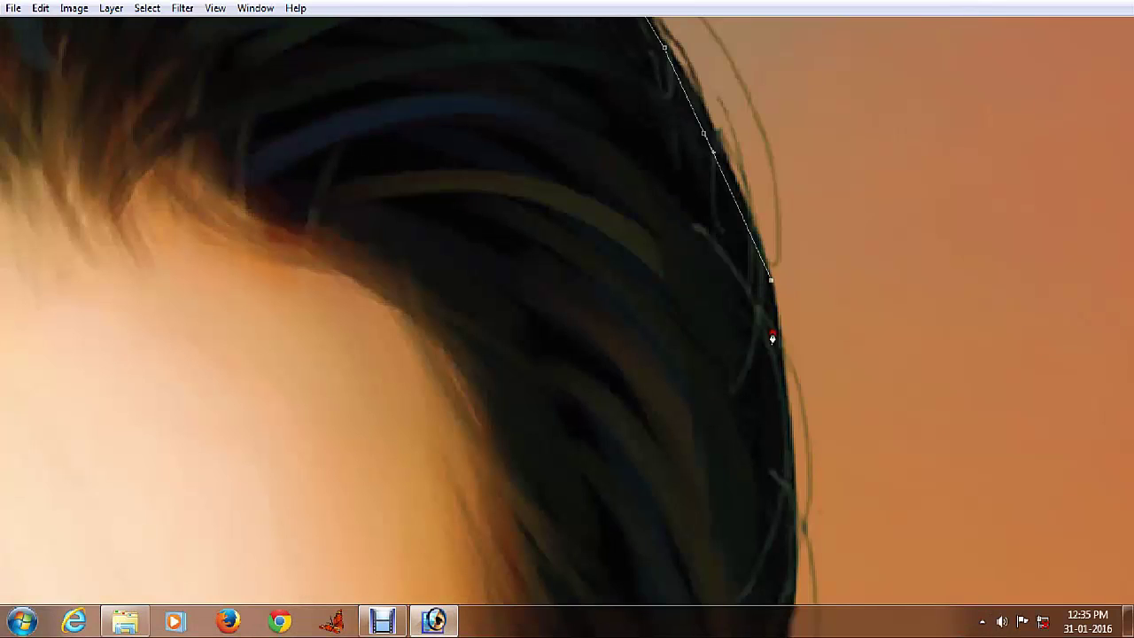
click(772, 340)
click(790, 398)
drag(786, 434, 796, 292)
click(800, 342)
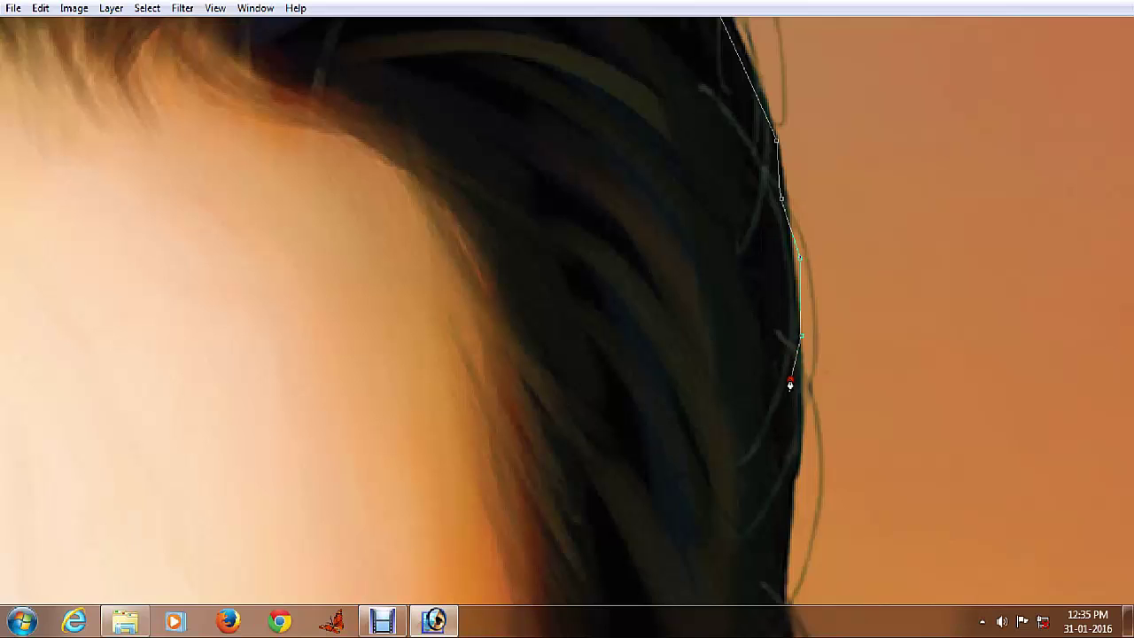
drag(831, 472, 799, 345)
- Redo the path end and continue down the hair toward the eyebrow
click(766, 221)
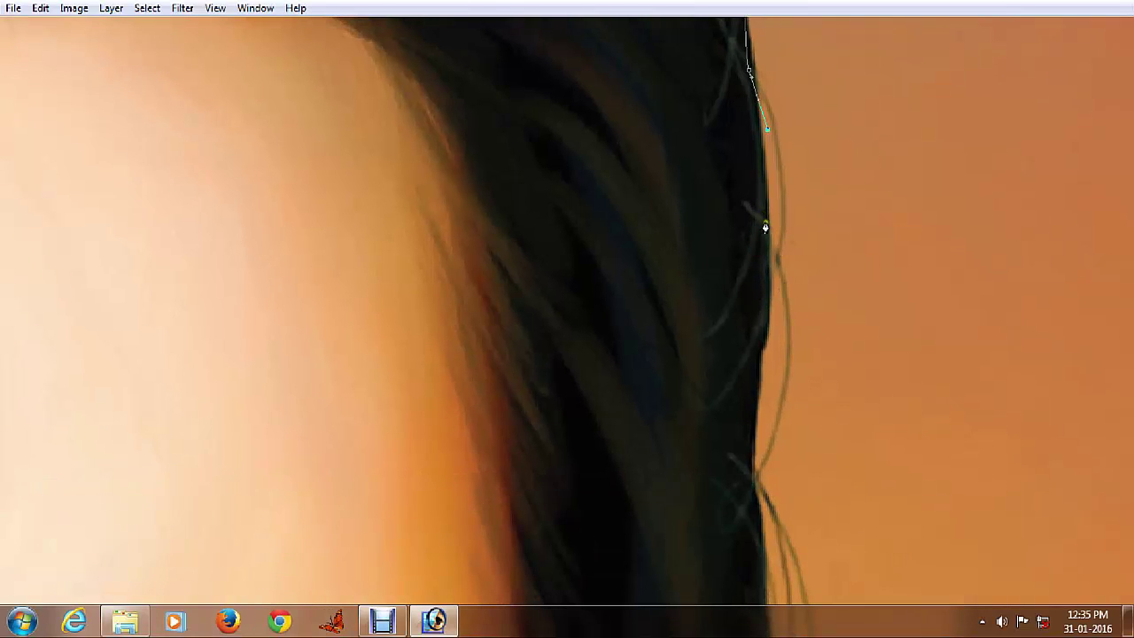
click(768, 274)
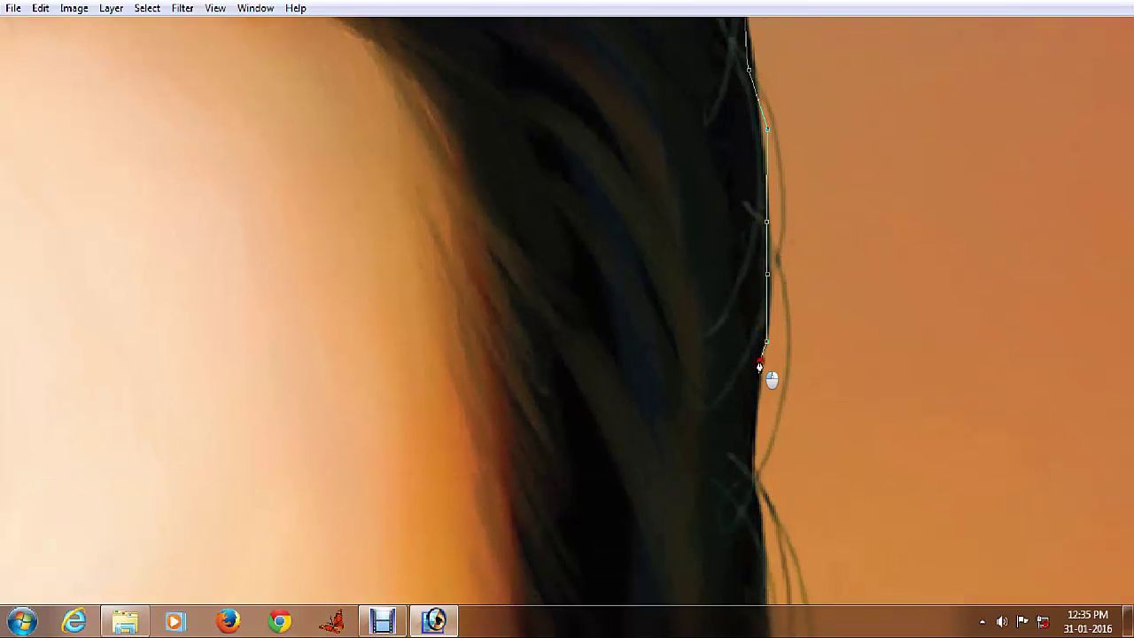
drag(772, 487, 738, 271)
click(734, 283)
drag(730, 388, 744, 273)
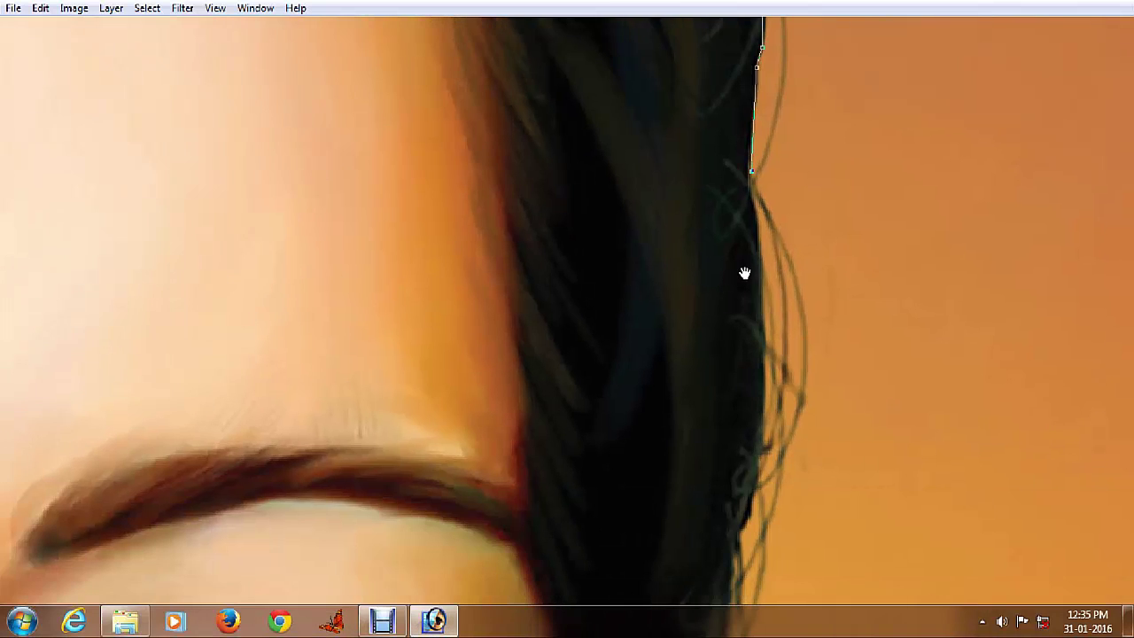
drag(744, 439, 761, 319)
click(772, 334)
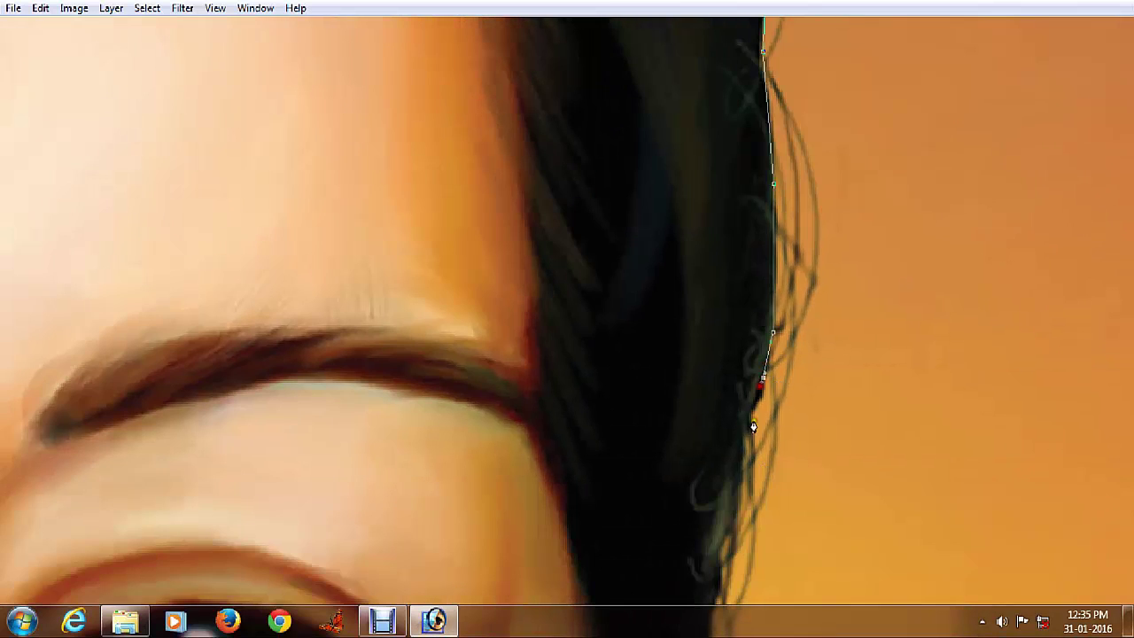
- Outline the hair past the eyebrow and eye to where it meets the cheek
drag(748, 471, 763, 324)
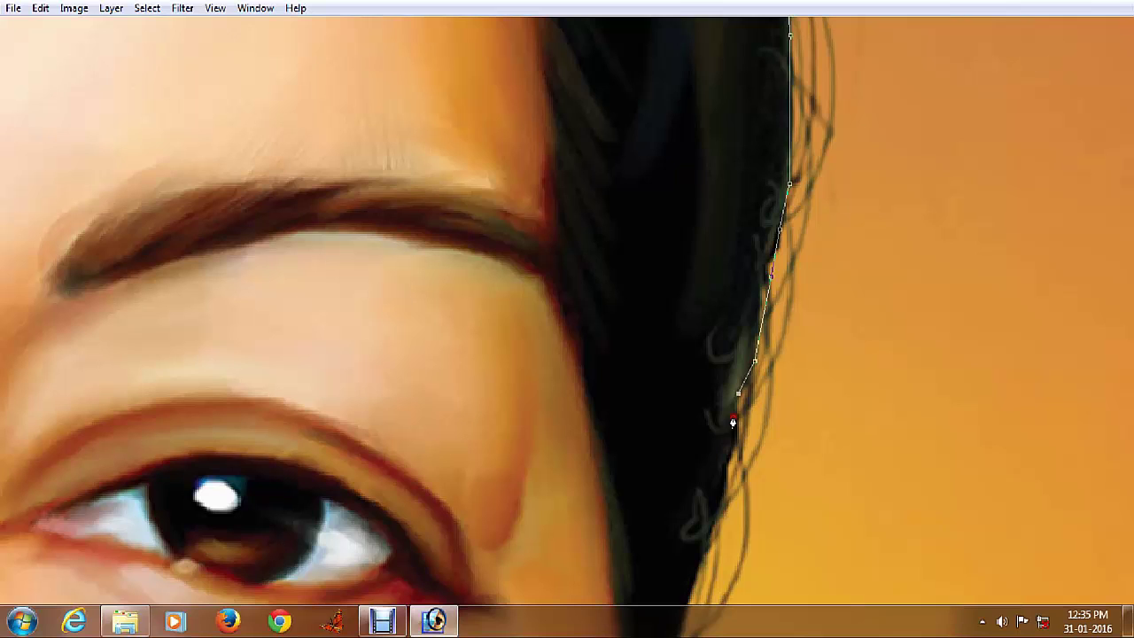
drag(732, 423, 754, 267)
click(744, 344)
click(736, 390)
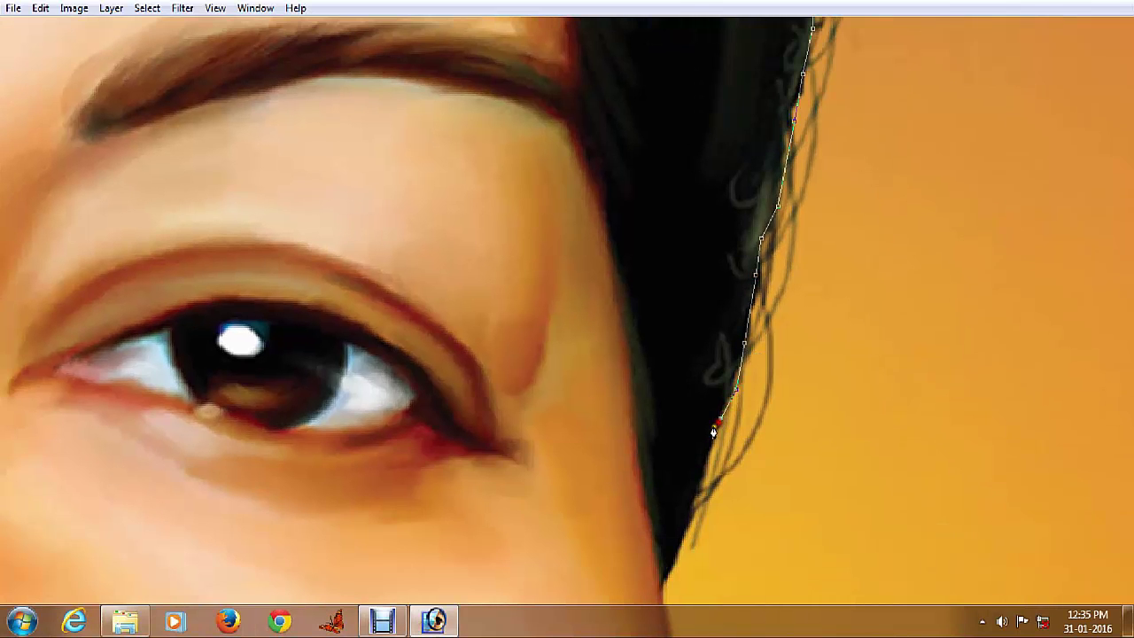
drag(716, 566, 724, 416)
click(708, 341)
click(697, 372)
click(683, 405)
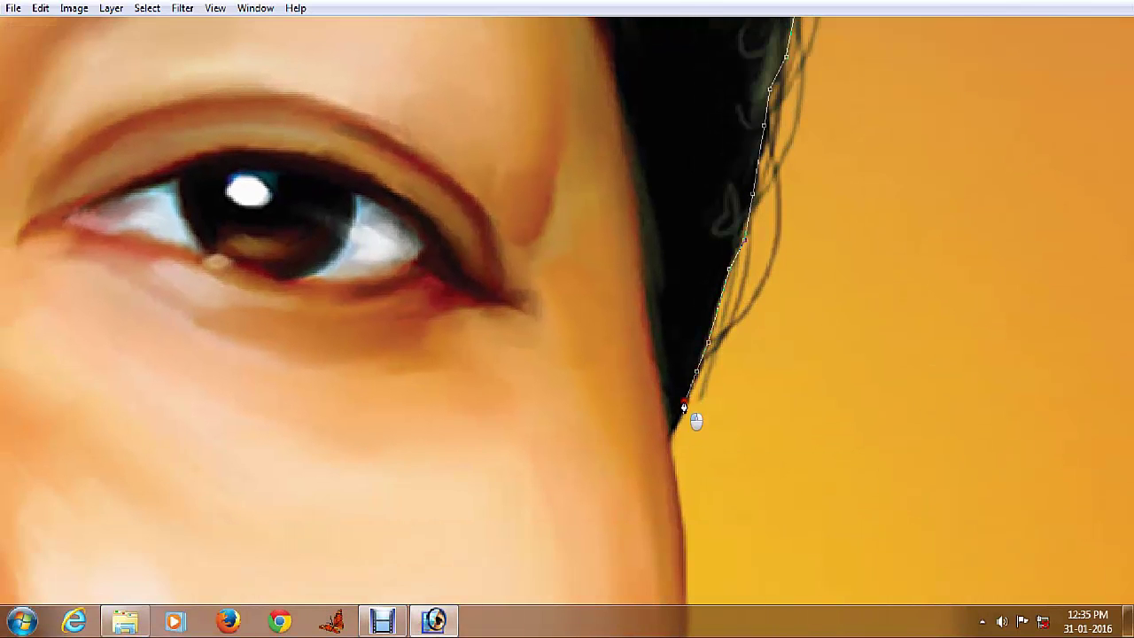
click(673, 435)
- Place pen anchor points down the cheek and face edge to the jawline
drag(663, 502, 649, 280)
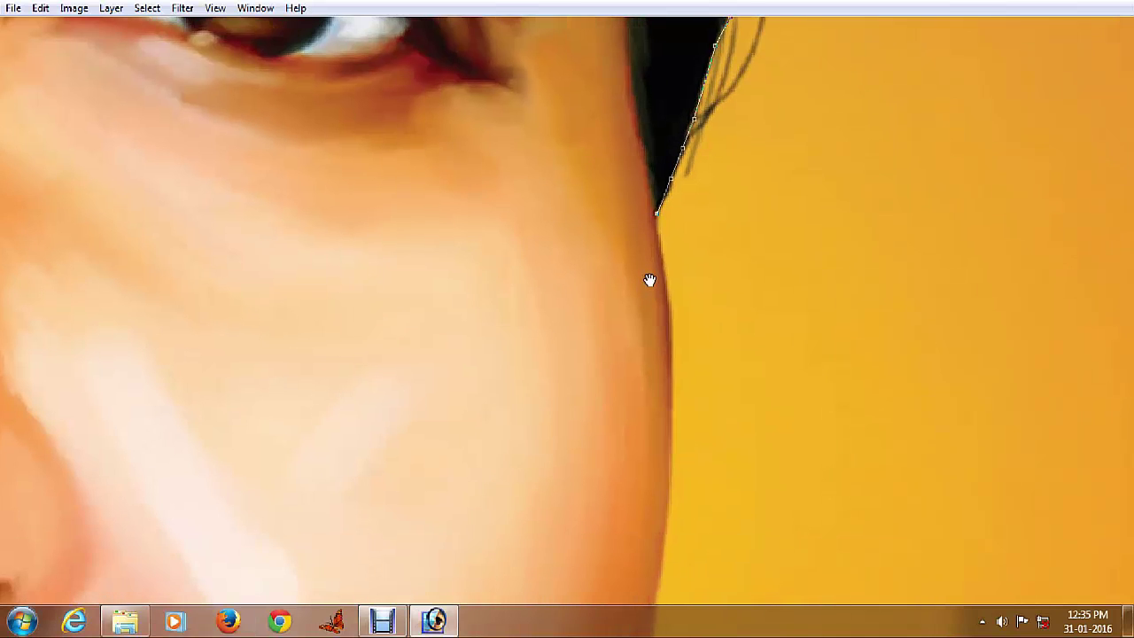
drag(669, 400, 666, 286)
click(668, 285)
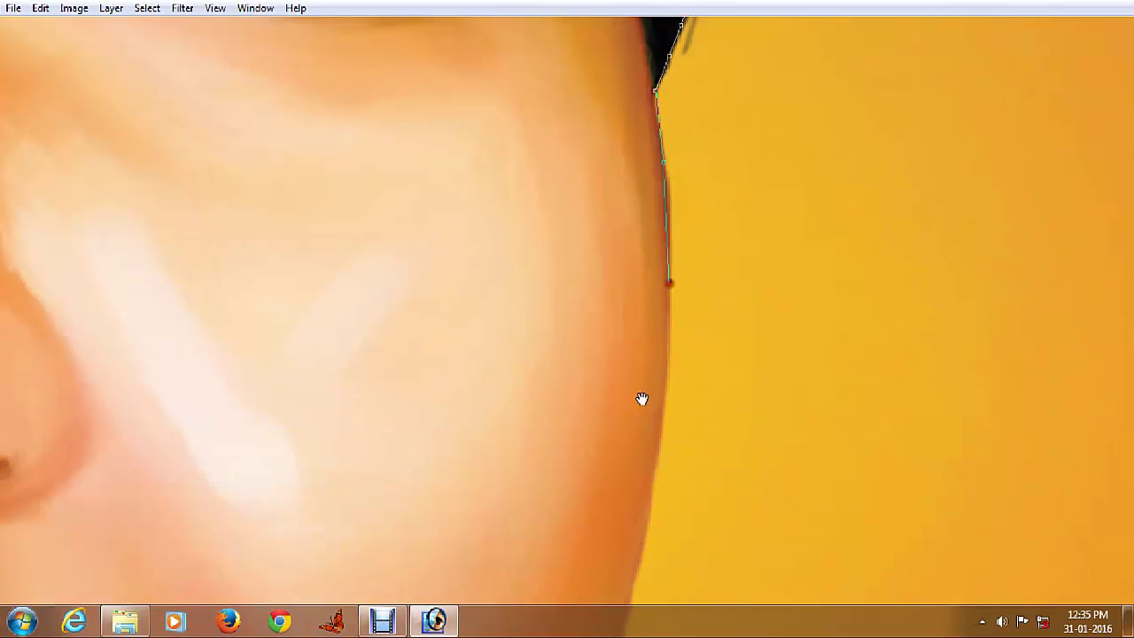
drag(640, 398, 676, 298)
click(679, 297)
drag(666, 432, 662, 334)
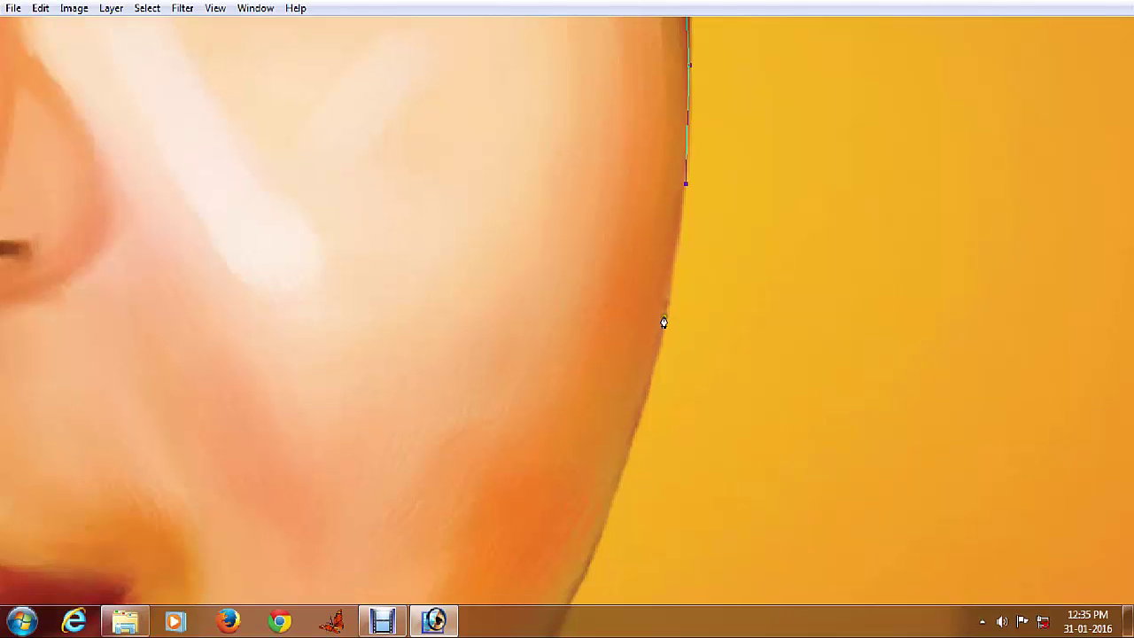
click(663, 316)
drag(641, 431, 673, 307)
click(647, 360)
drag(620, 485, 665, 306)
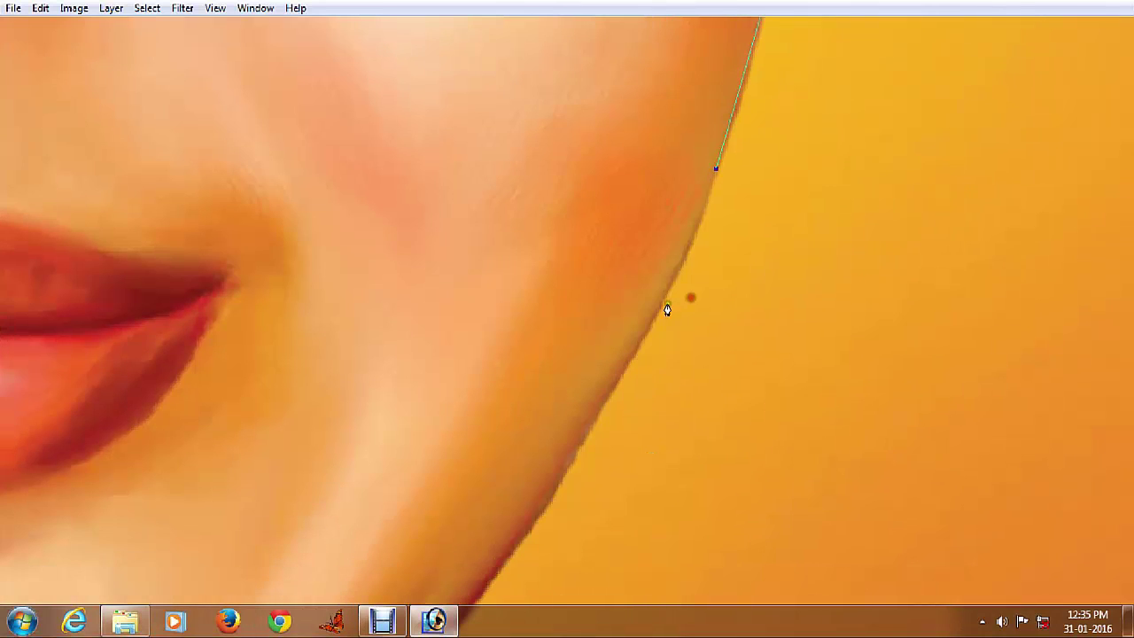
click(666, 306)
drag(628, 448, 686, 275)
click(646, 283)
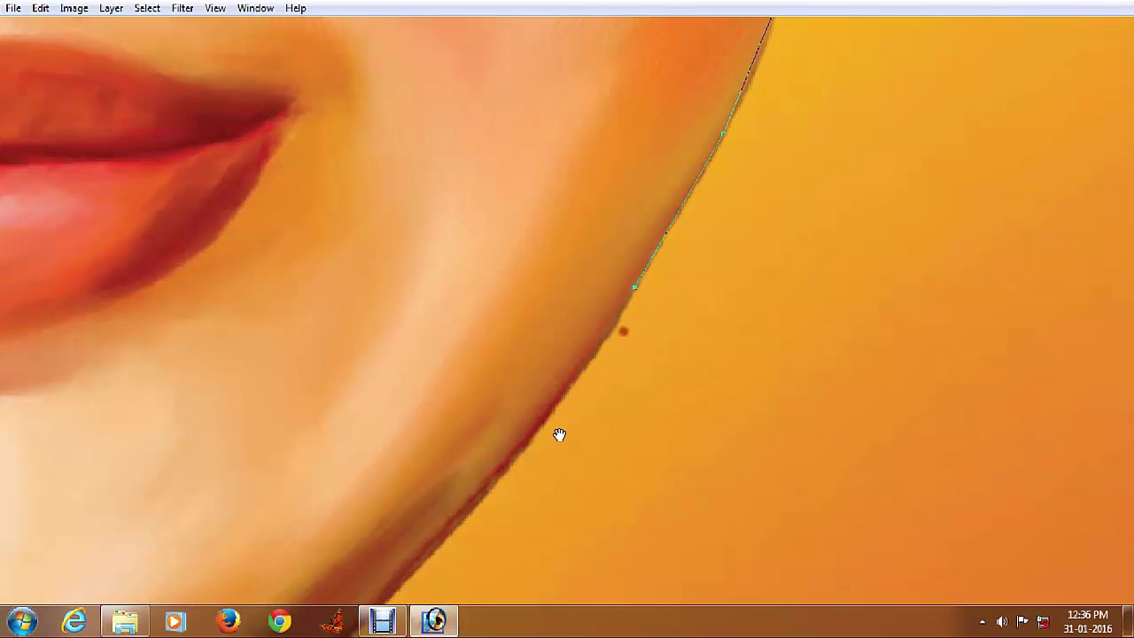
drag(559, 435, 620, 297)
click(618, 314)
- Continue the path along the neck and around the collar onto the shirt edge
drag(564, 437, 630, 265)
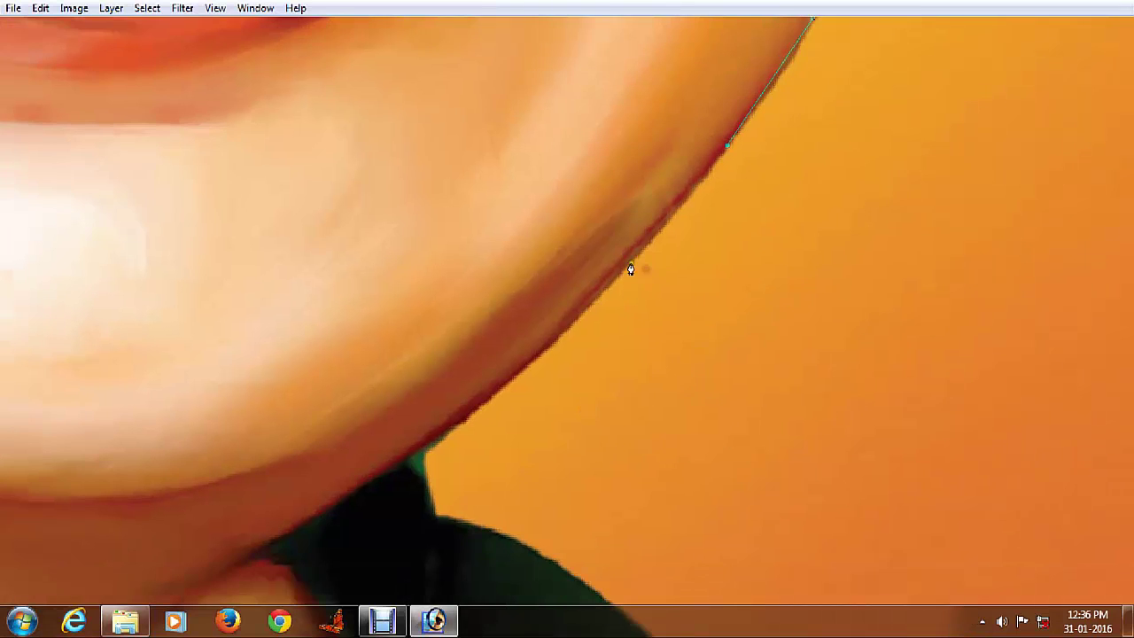
click(630, 265)
drag(547, 372, 612, 266)
click(612, 264)
drag(540, 347, 595, 288)
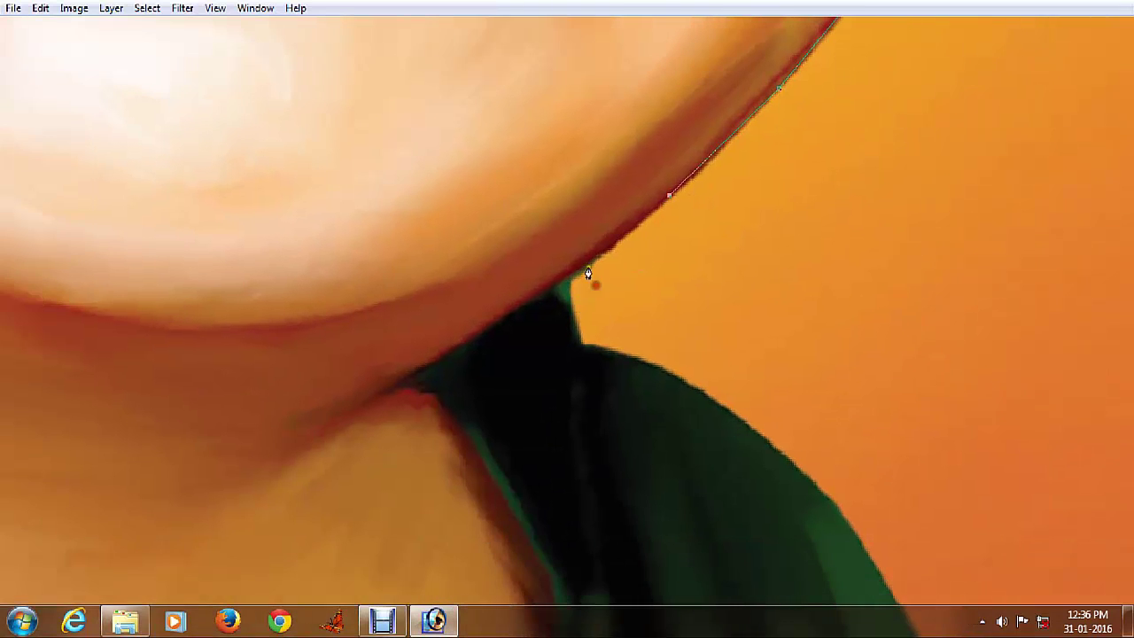
click(588, 264)
click(570, 281)
click(574, 319)
click(582, 339)
click(622, 352)
click(630, 357)
- Extend the path down the shirt shoulder with anchor and curved points
mouse_move(632, 372)
mouse_down()
mouse_move(603, 311)
mouse_move(615, 238)
mouse_up()
click(635, 242)
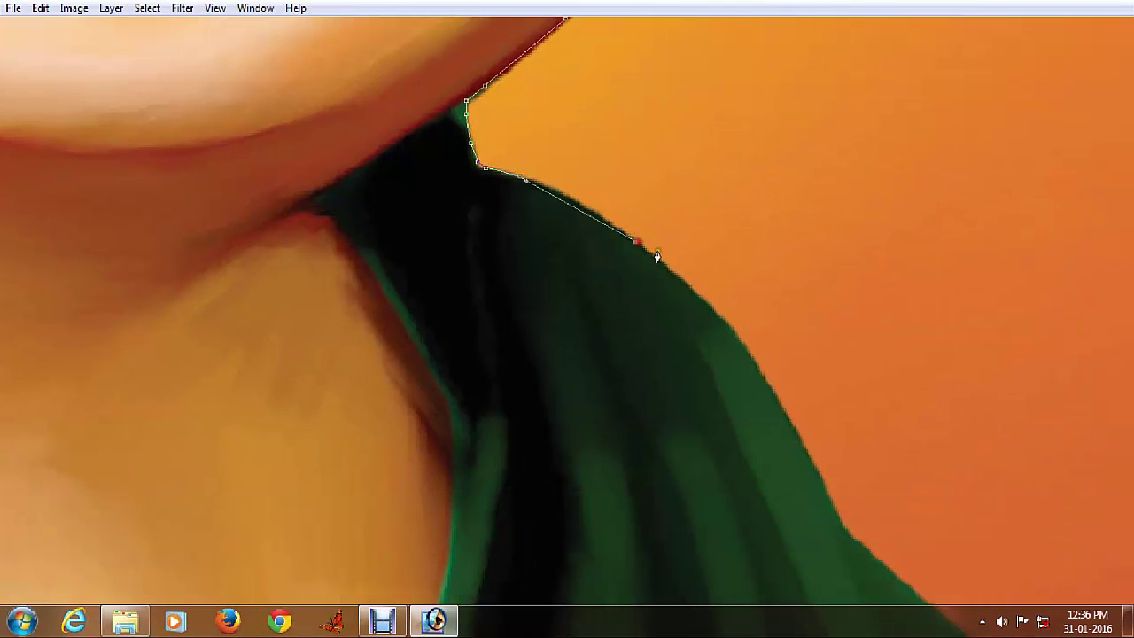
click(679, 284)
drag(727, 332, 664, 233)
click(664, 233)
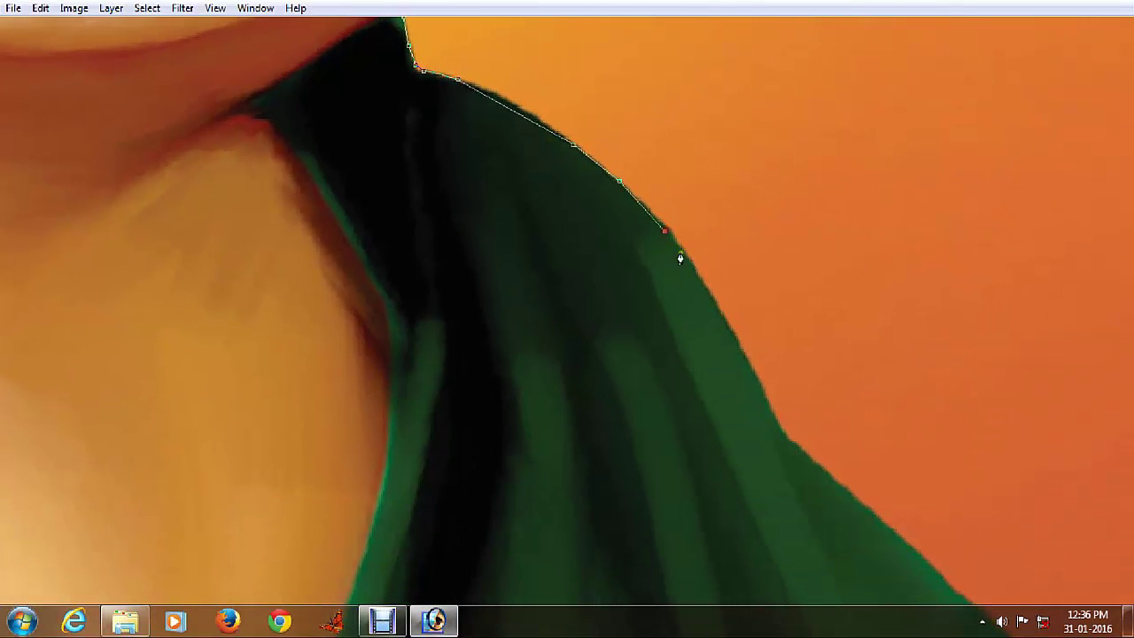
click(687, 259)
click(714, 306)
drag(742, 373, 689, 298)
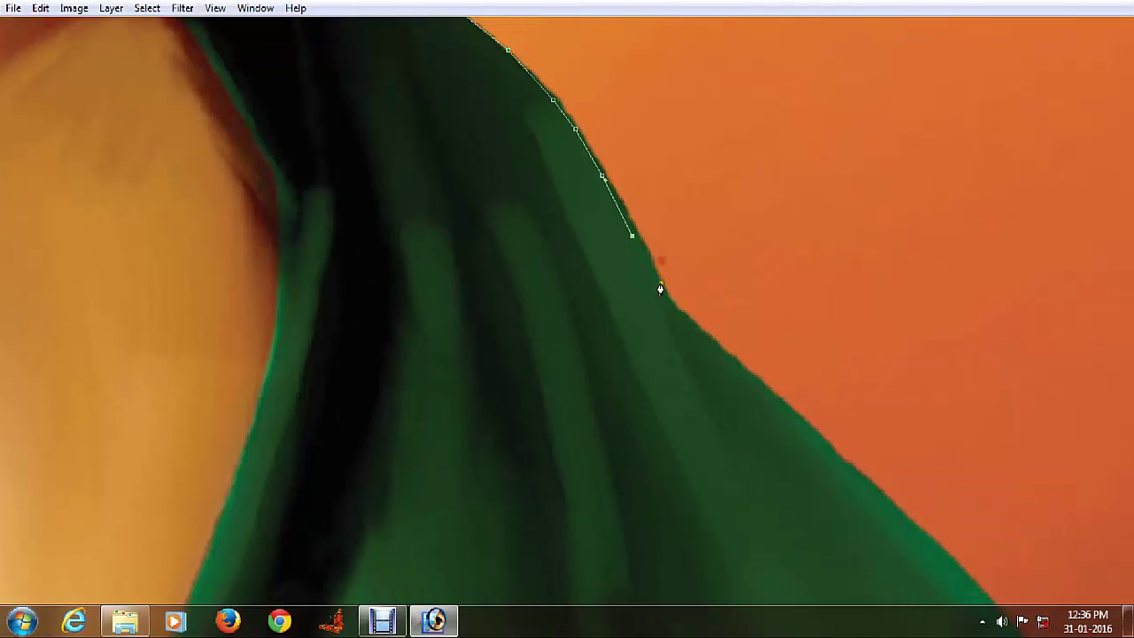
click(662, 288)
- Follow the garment edge down to the bottom of the image with more anchor points
drag(724, 355, 673, 306)
drag(752, 374, 735, 346)
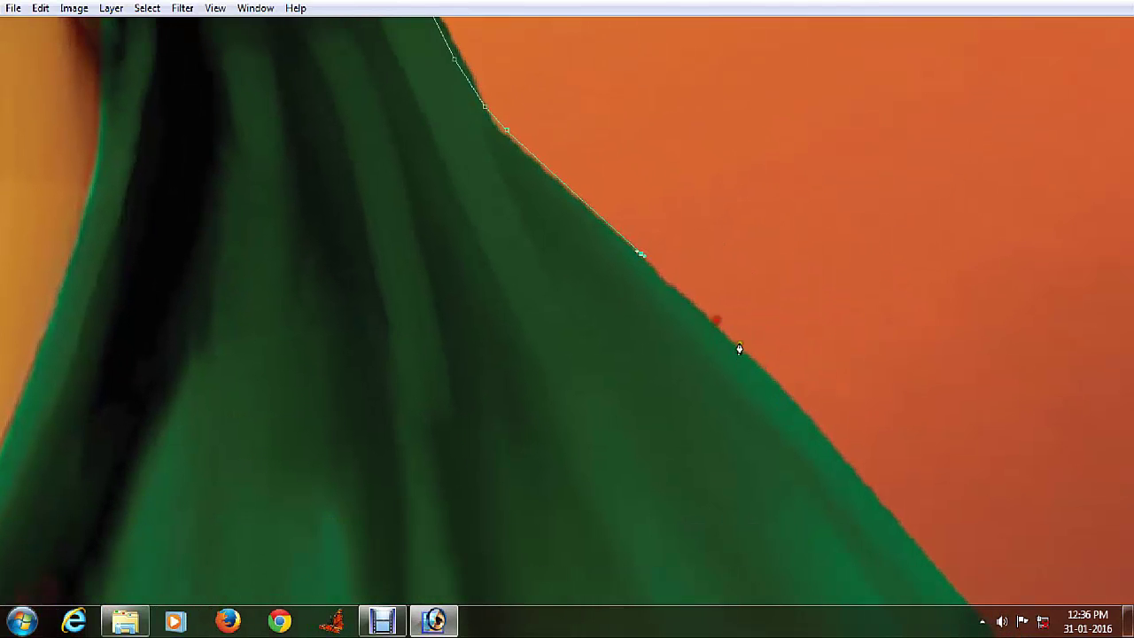
drag(797, 399, 711, 261)
click(739, 285)
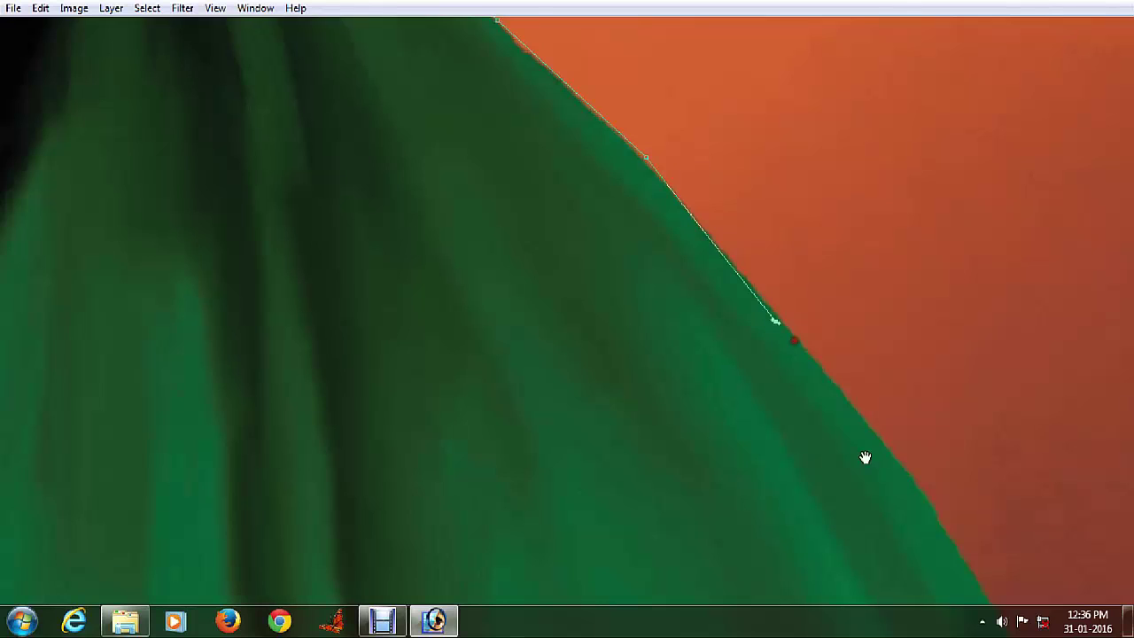
drag(864, 457, 781, 351)
click(792, 338)
drag(869, 456, 778, 310)
click(816, 400)
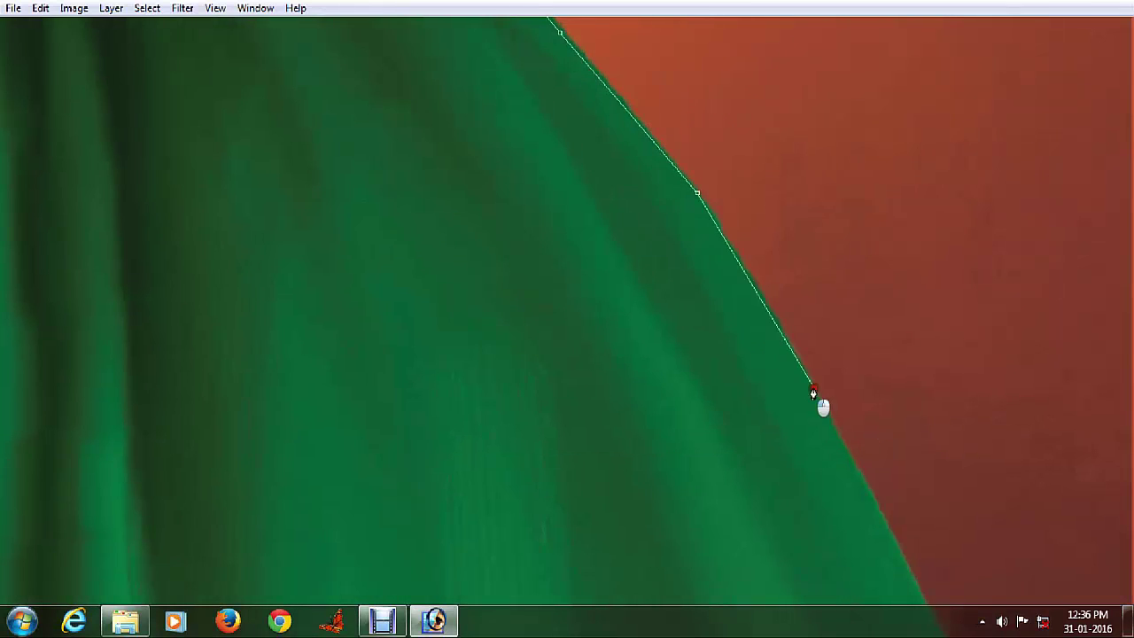
drag(878, 516, 735, 290)
click(761, 355)
drag(821, 457, 752, 263)
click(757, 291)
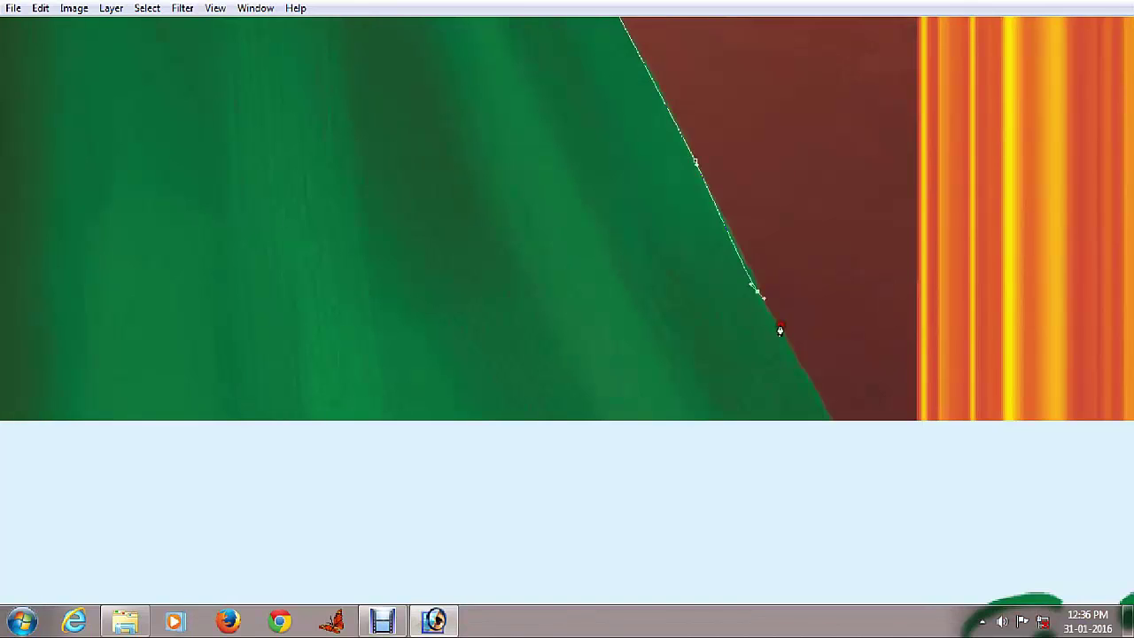
click(813, 399)
click(822, 413)
- Pan across the lower garment, past the green leaf logo, and down the garment
drag(287, 352, 464, 338)
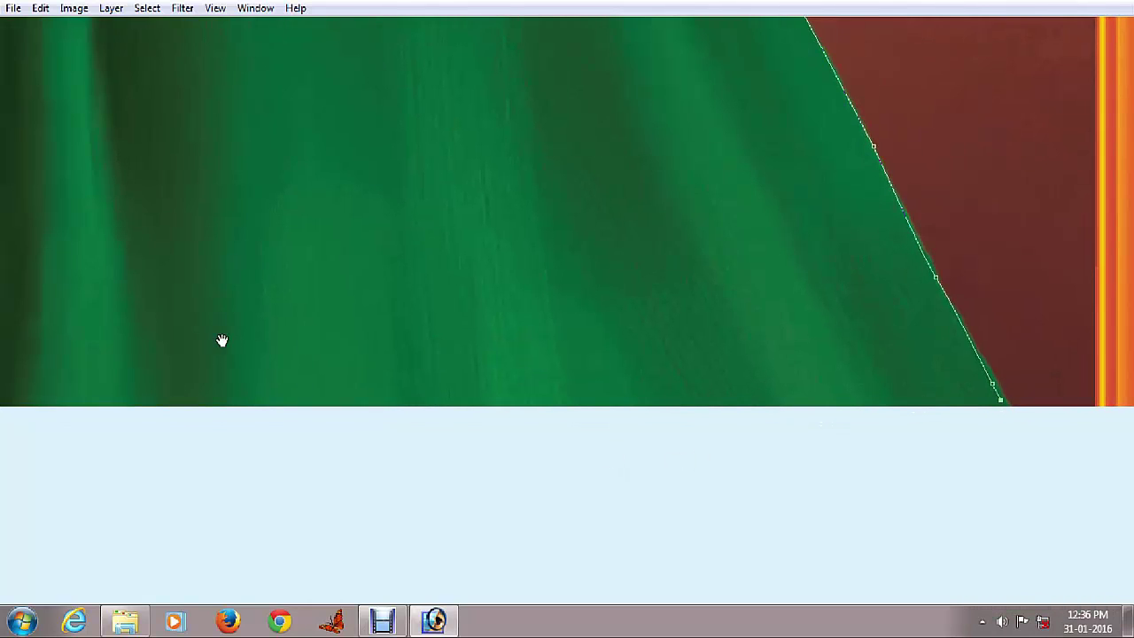
drag(221, 340, 302, 327)
drag(56, 292, 220, 284)
drag(141, 226, 162, 229)
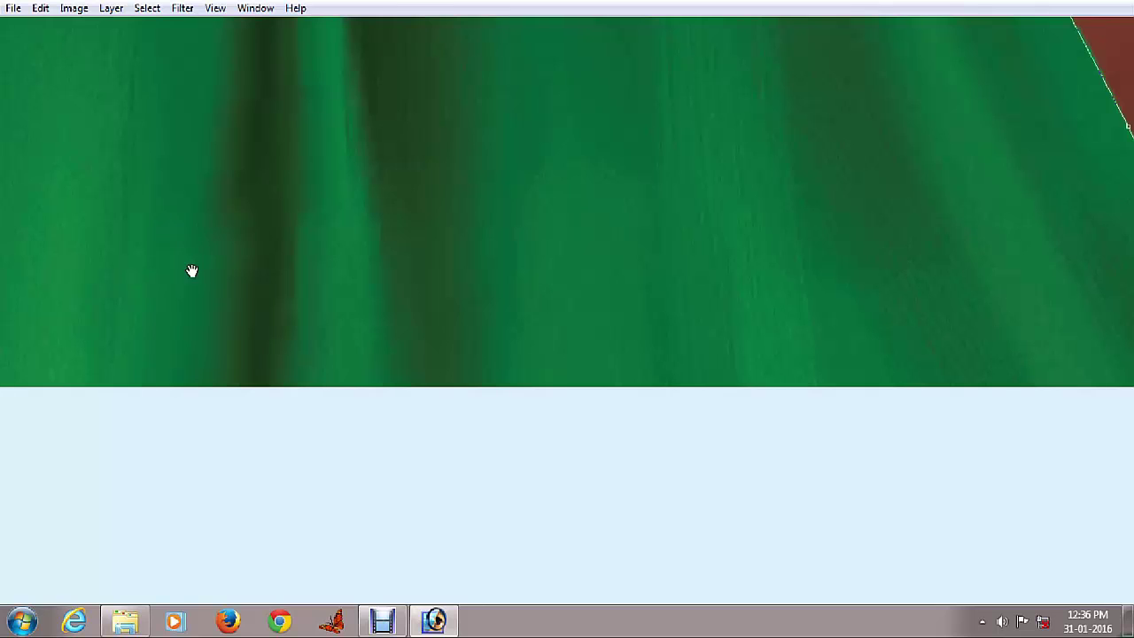
mouse_move(133, 321)
mouse_down()
mouse_move(487, 309)
mouse_move(642, 283)
mouse_up()
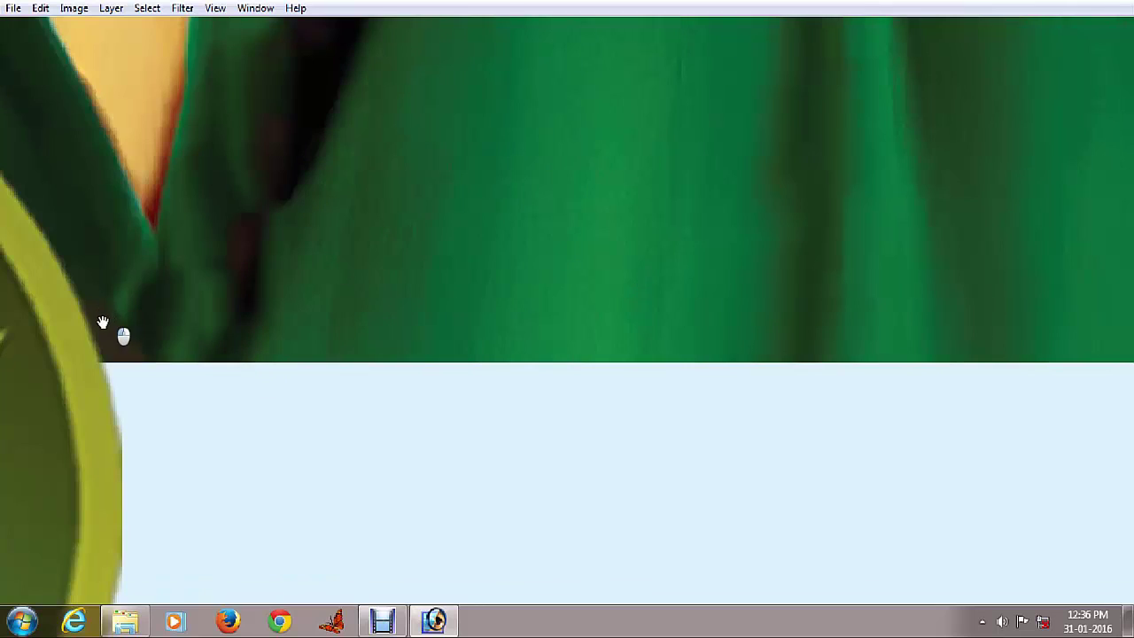
mouse_move(122, 331)
mouse_down()
mouse_move(280, 299)
mouse_move(563, 291)
mouse_up()
drag(142, 284, 318, 278)
drag(97, 310, 592, 309)
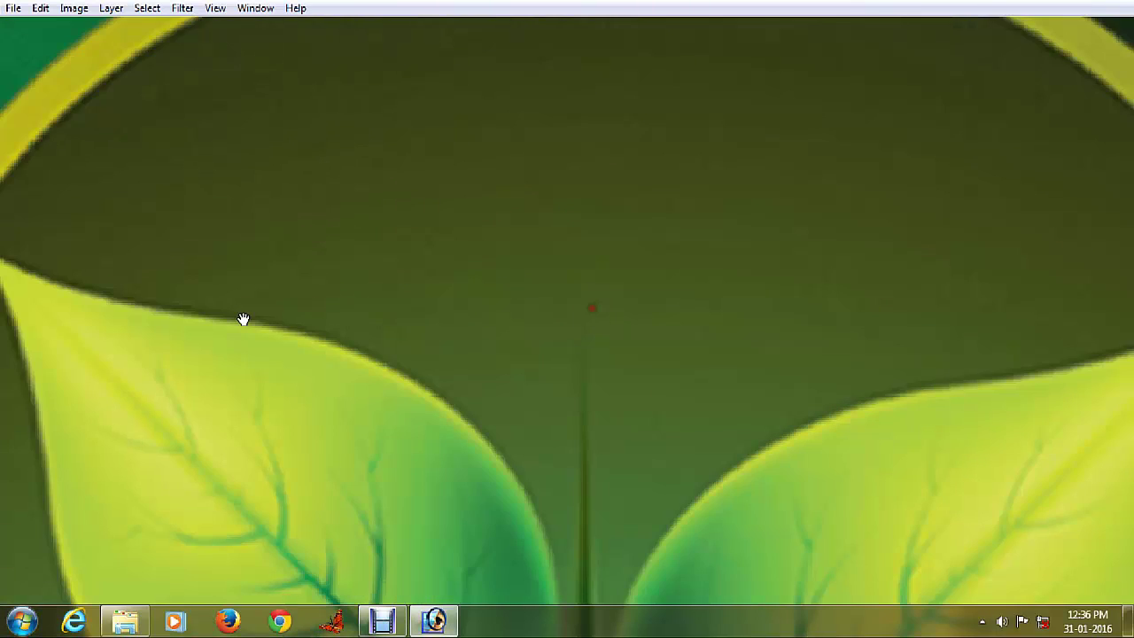
drag(242, 319, 611, 295)
drag(34, 303, 339, 311)
drag(109, 325, 236, 331)
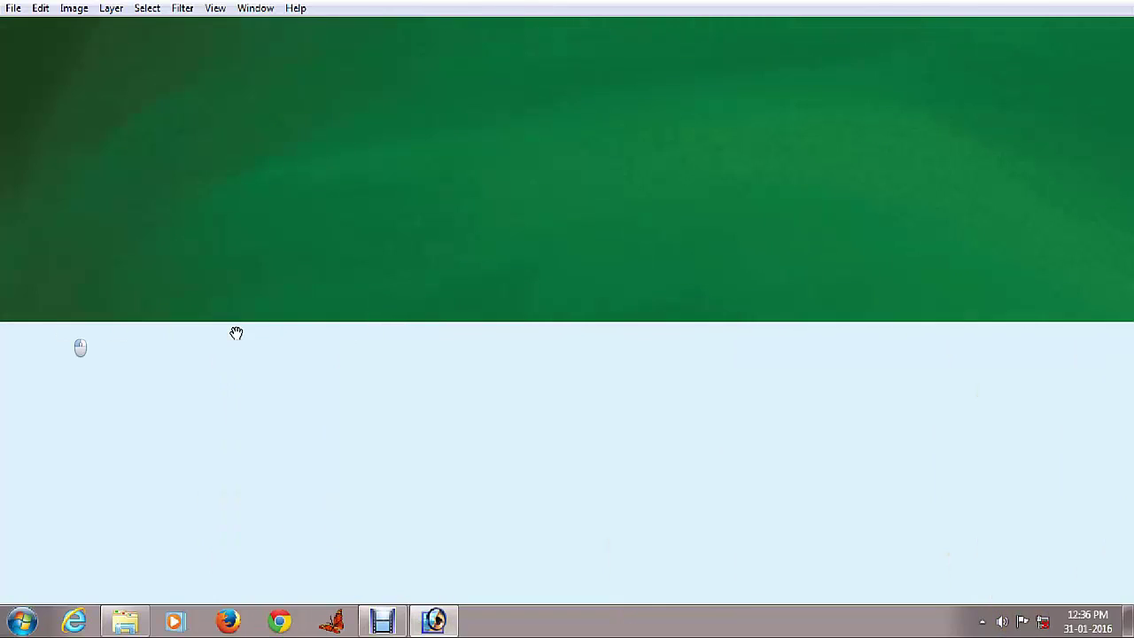
drag(376, 319, 387, 321)
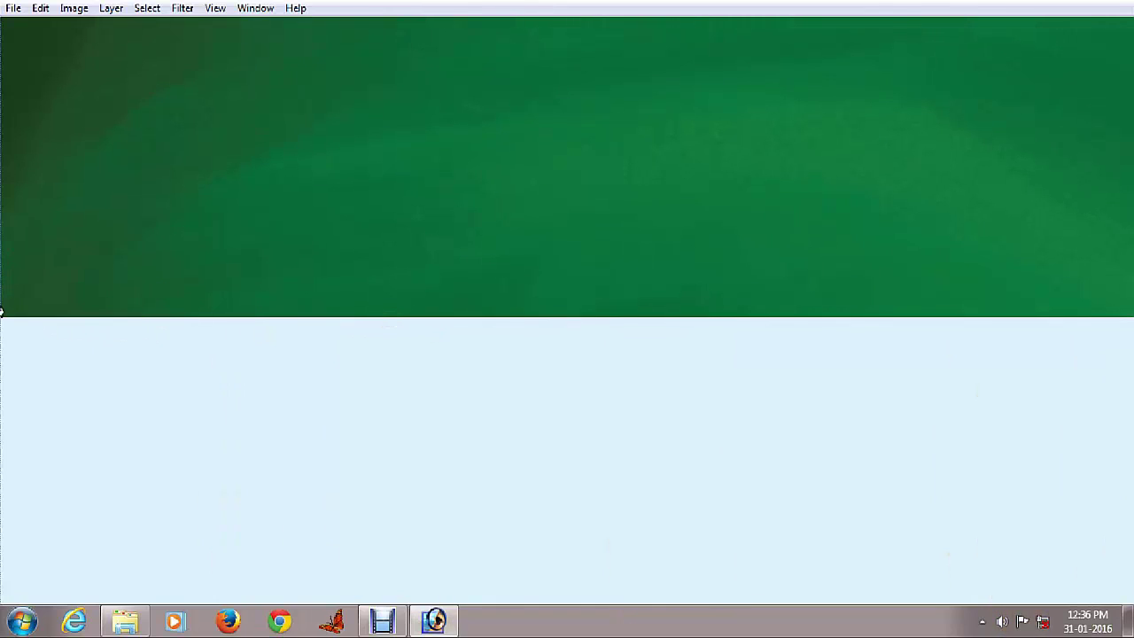
drag(15, 268, 54, 360)
drag(45, 198, 81, 324)
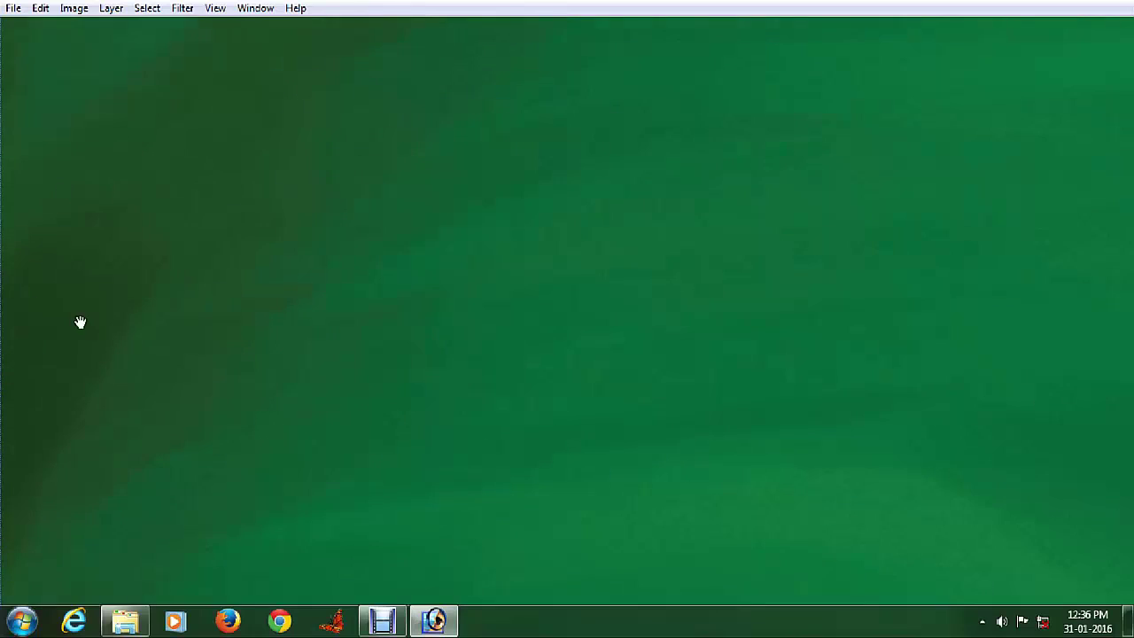
drag(81, 257, 94, 285)
mouse_move(65, 215)
mouse_down()
mouse_move(47, 257)
mouse_move(124, 386)
mouse_up()
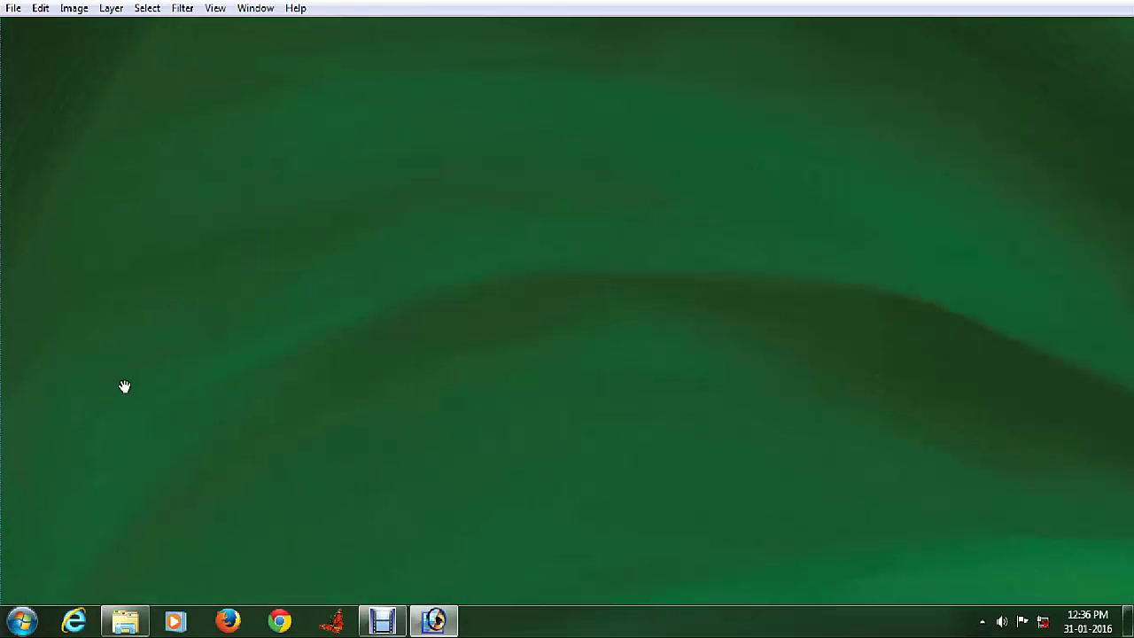
- Fit the image on screen and close the path at its starting point
right_click(117, 289)
click(150, 303)
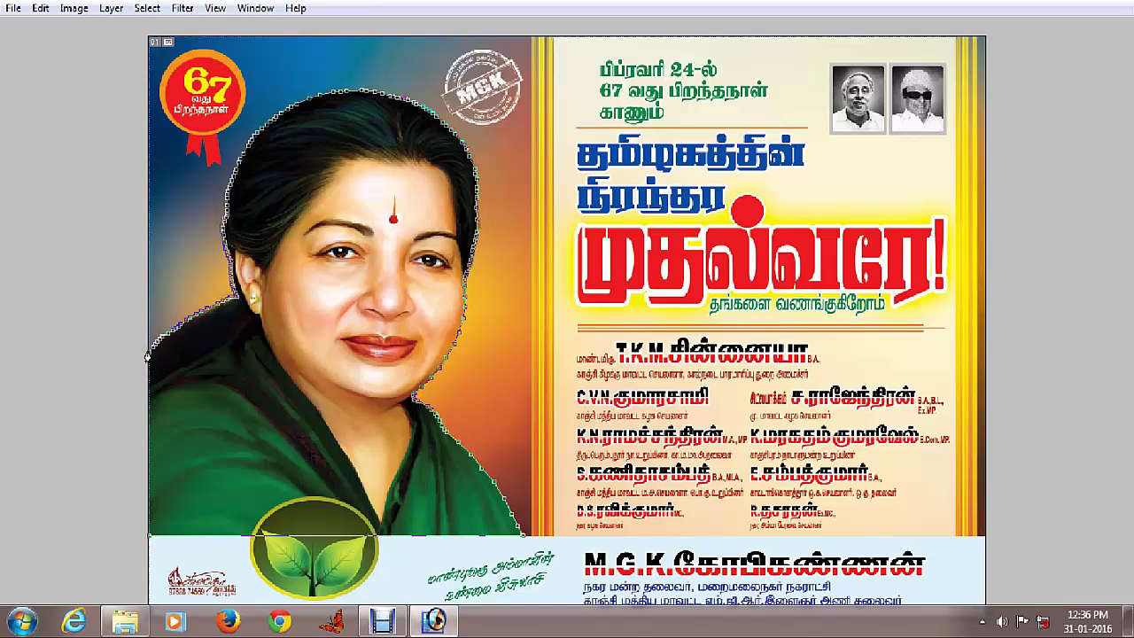
click(149, 354)
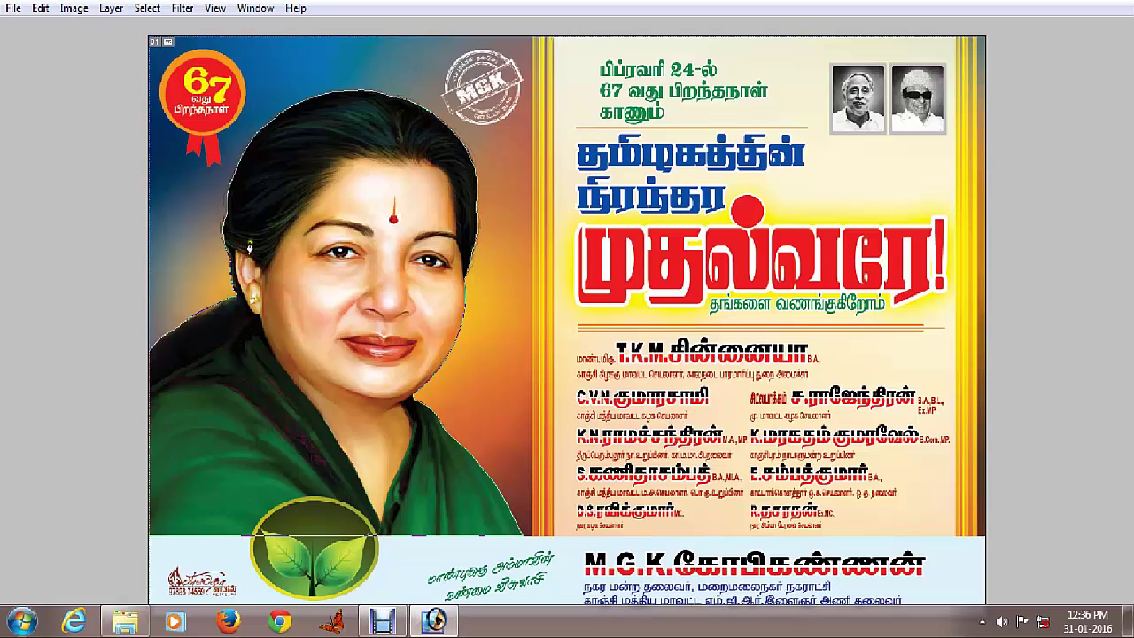
- Check the hair edge up close, fit the poster back on screen, and restore the panels
drag(206, 129, 341, 220)
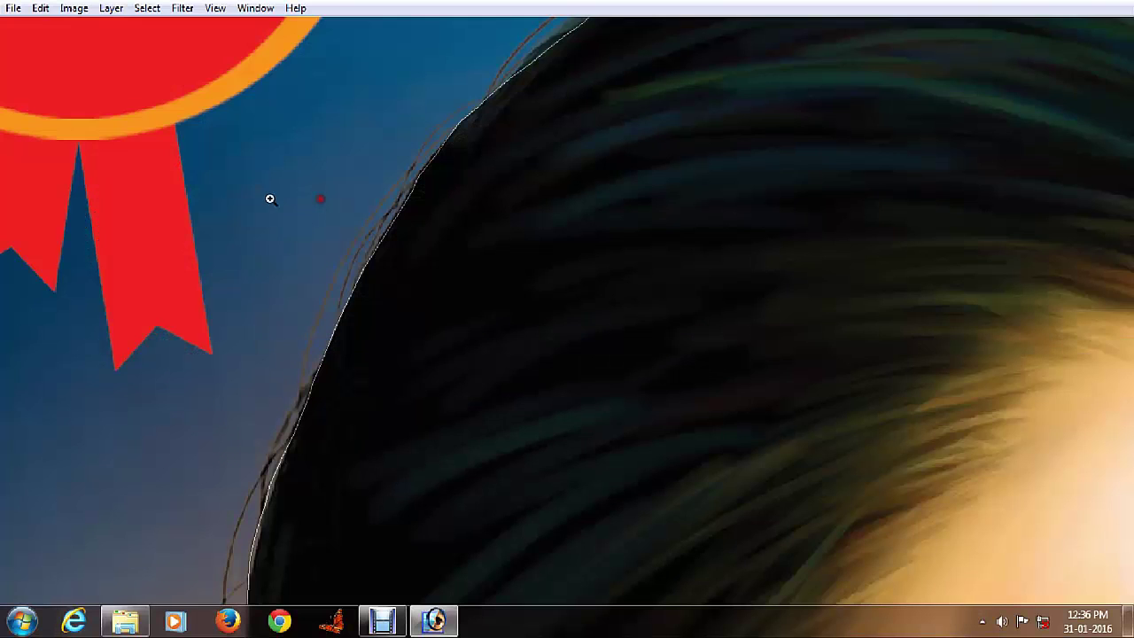
right_click(351, 226)
click(381, 237)
key(Tab)
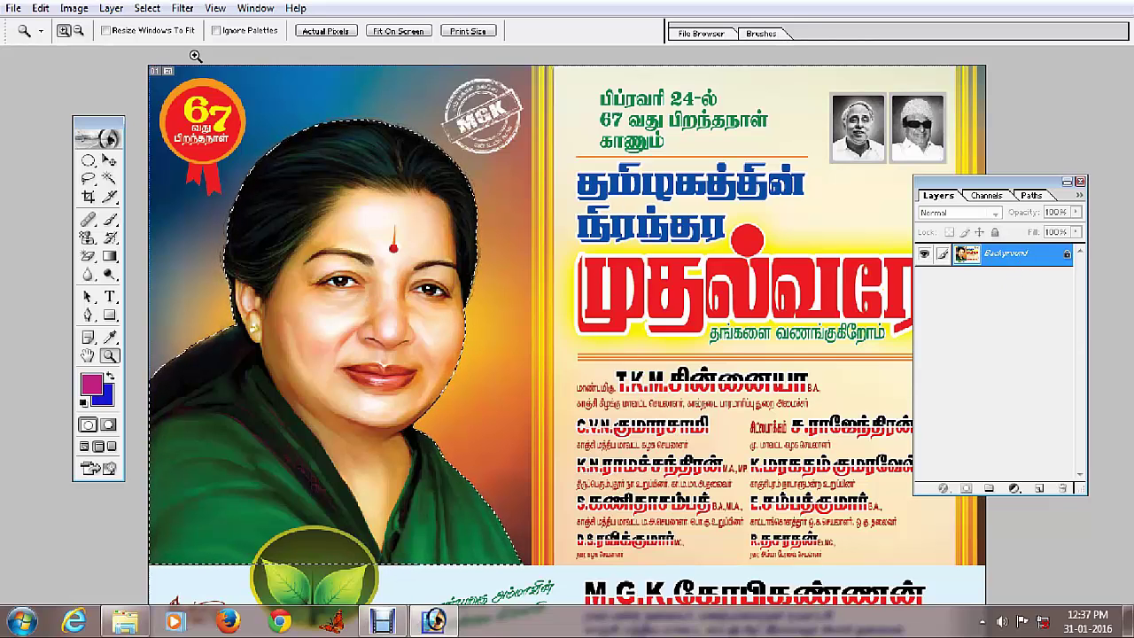
- Copy the figure to Layer 1 via Layer via Copy, shift it right over the poster, and zoom into its hair
click(110, 8)
mouse_move(133, 28)
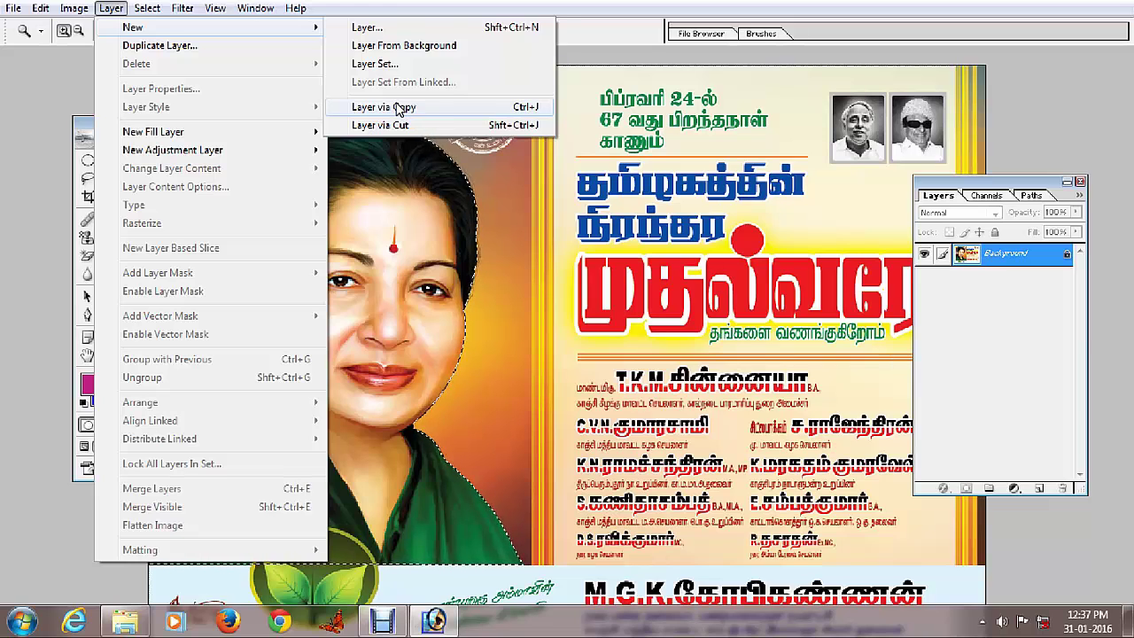
click(398, 107)
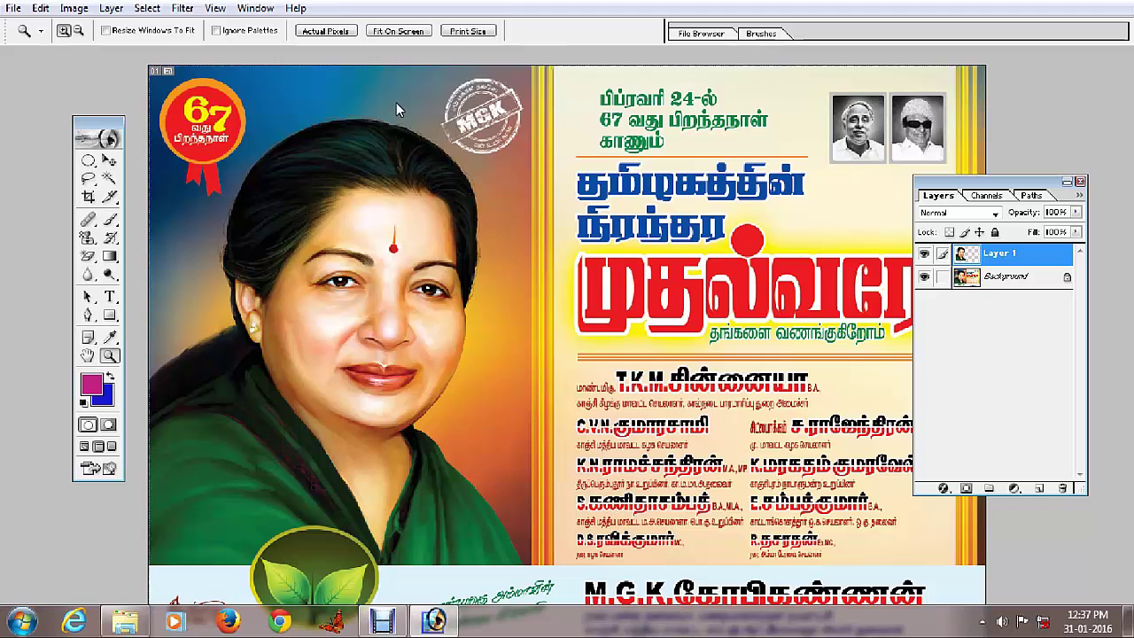
click(108, 160)
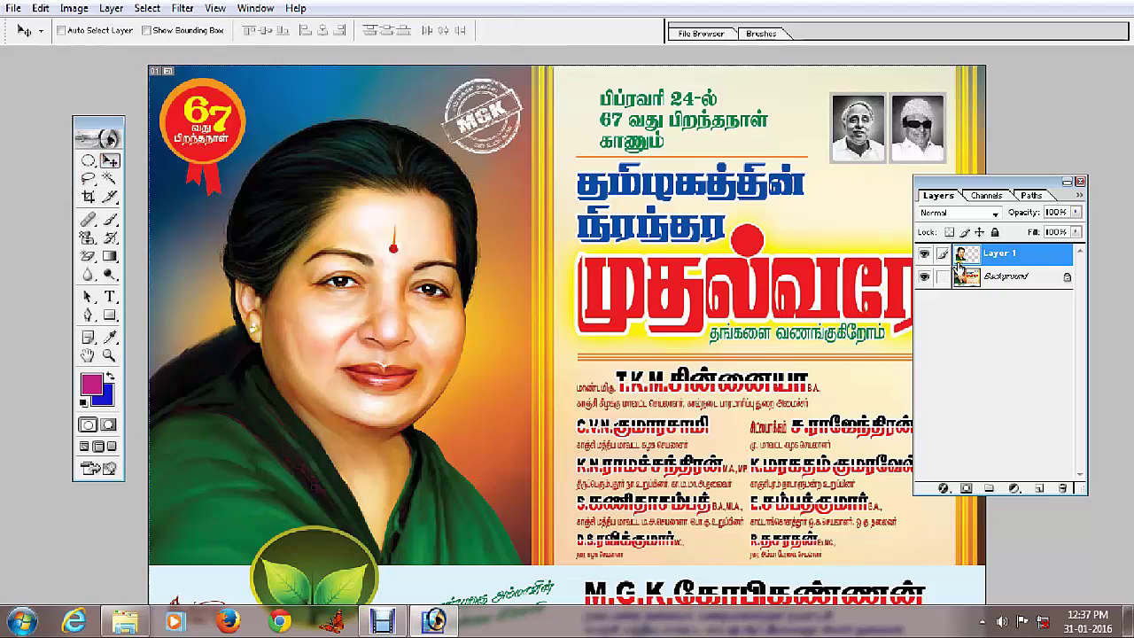
drag(405, 304, 660, 319)
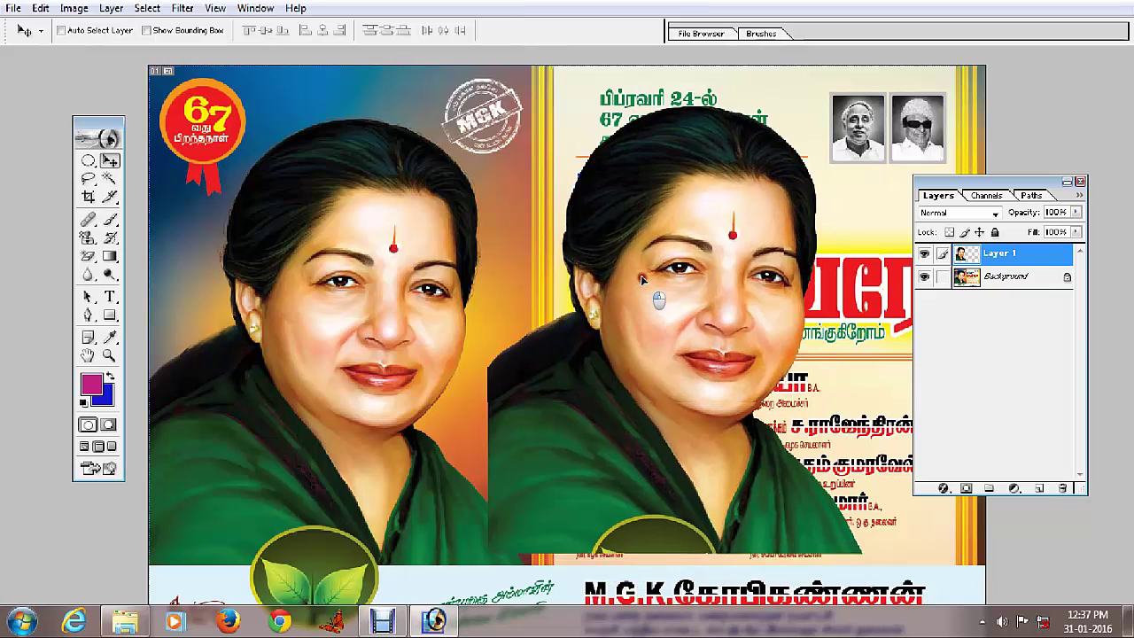
drag(660, 319, 643, 293)
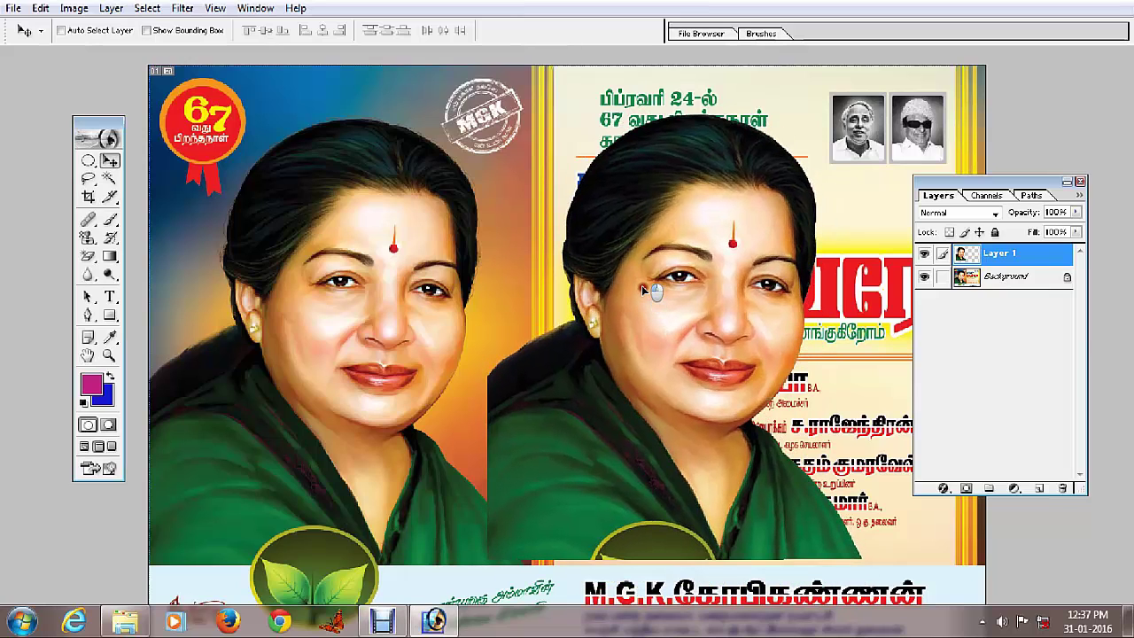
click(109, 355)
drag(504, 146, 617, 229)
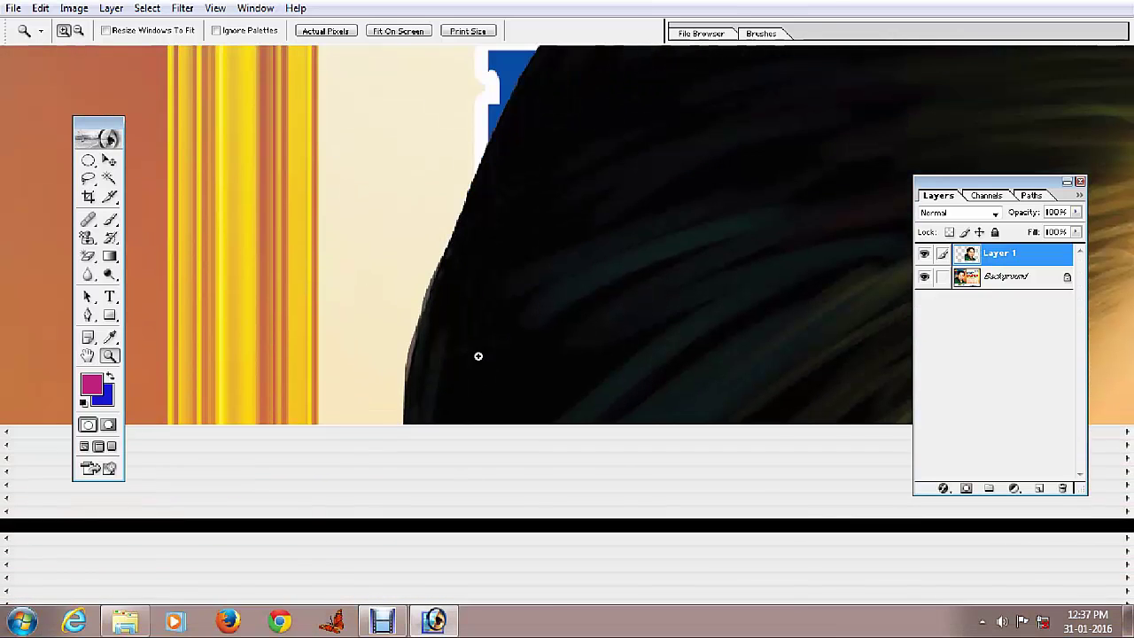
- Fit the poster on screen and undo the copied layer, returning to the active selection
right_click(462, 316)
click(470, 326)
key(ctrl+alt+0)
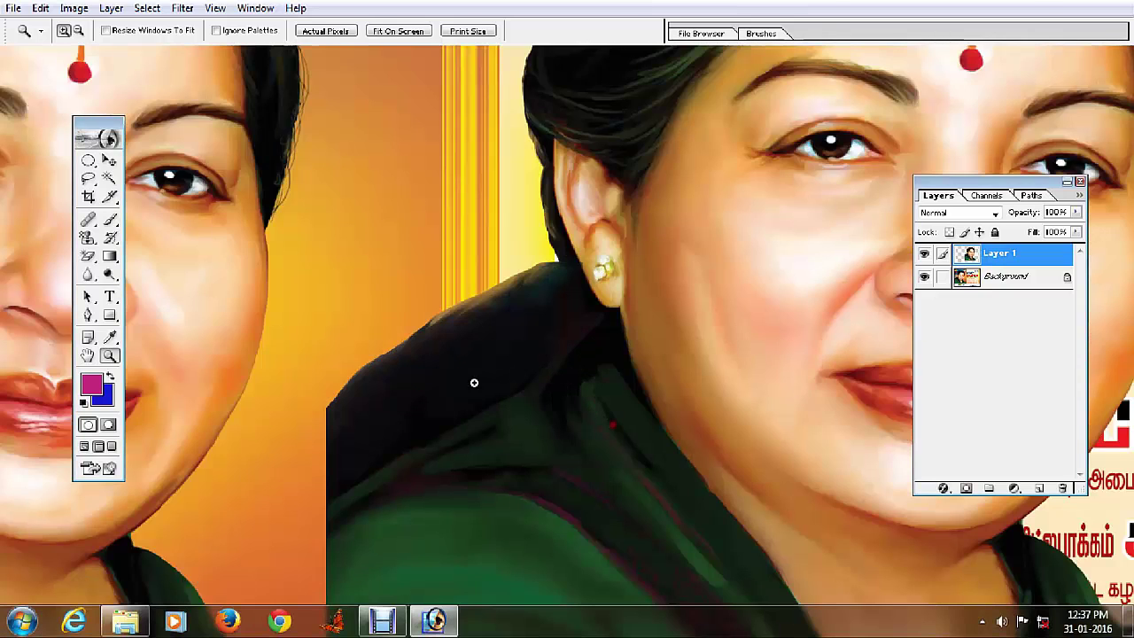
key(ctrl+0)
key(ctrl+z)
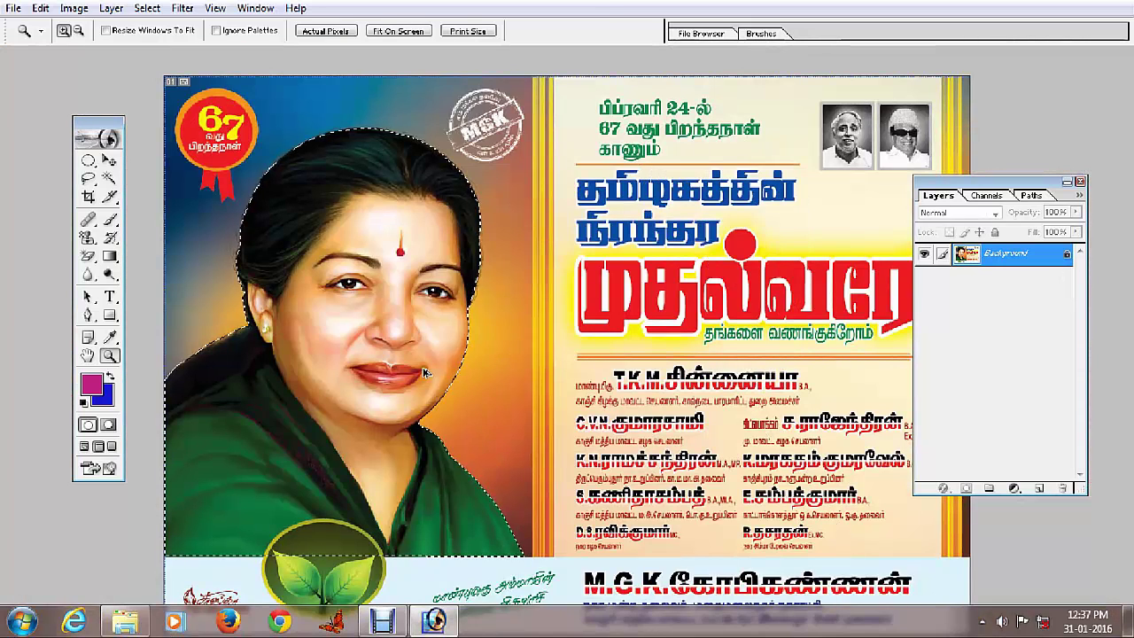
key(x)
key(ctrl+plus)
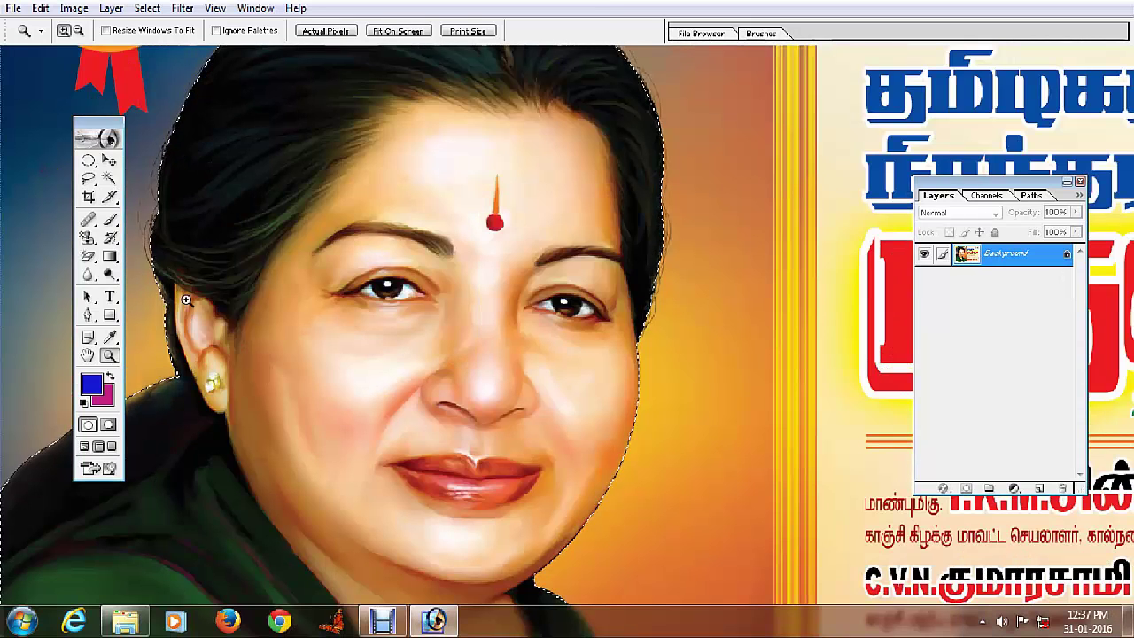
key(v)
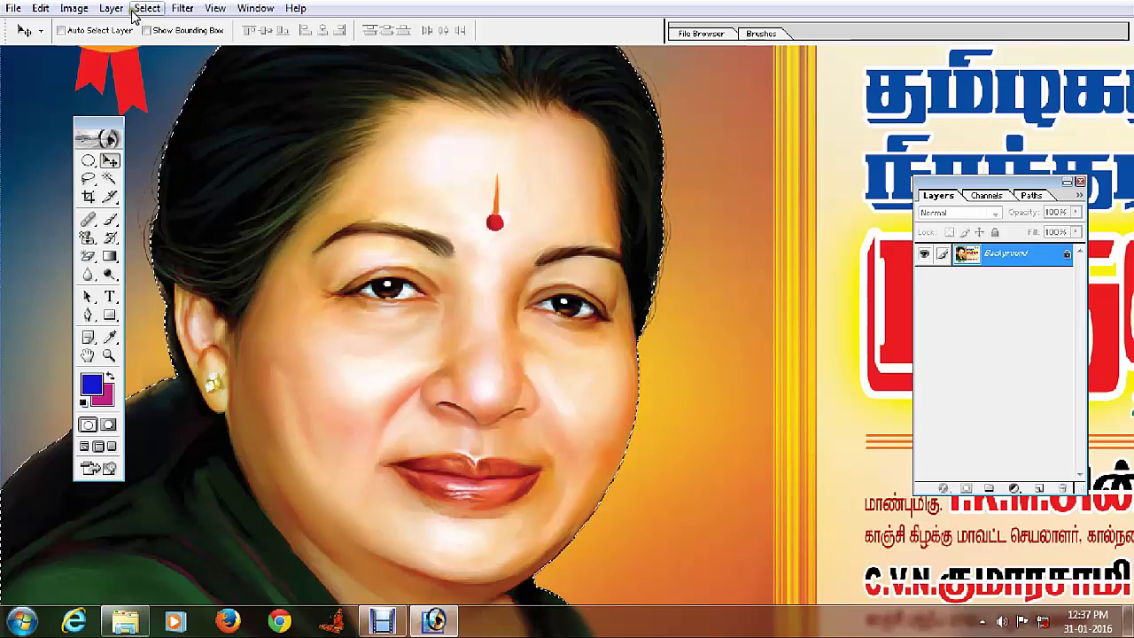
- Apply a 3-pixel feather to the figure selection with Select > Feather
click(137, 9)
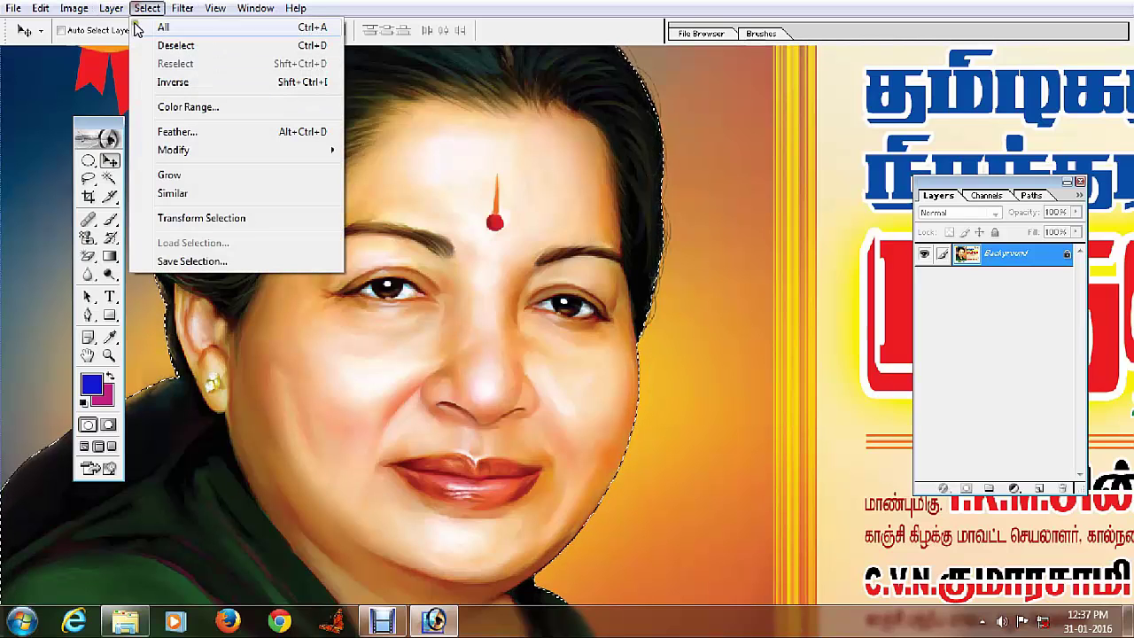
click(164, 132)
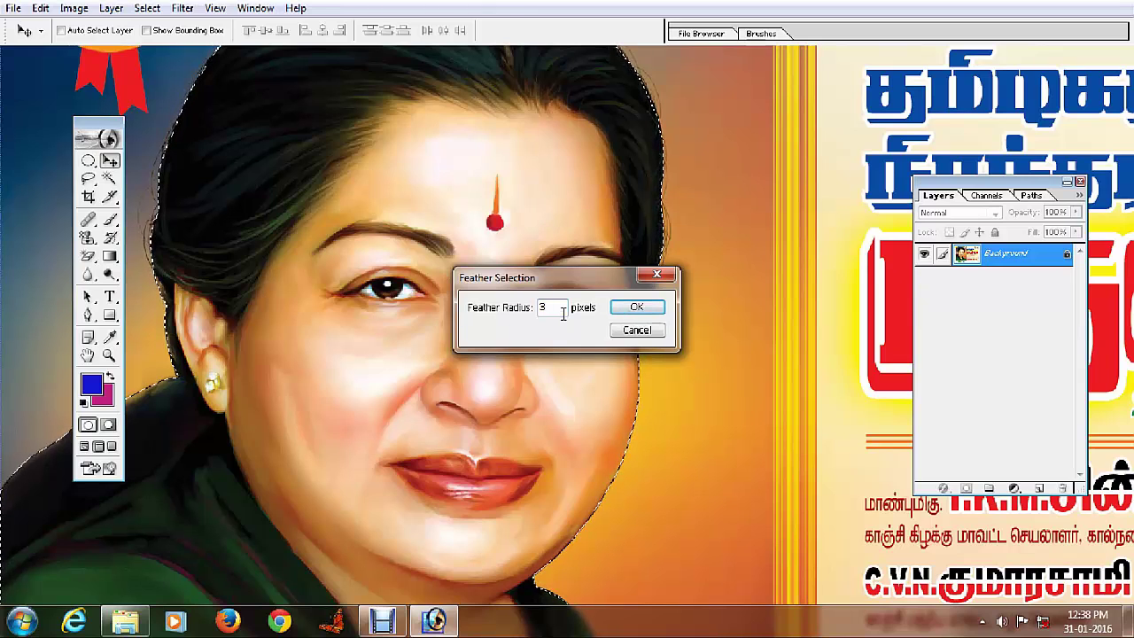
click(636, 307)
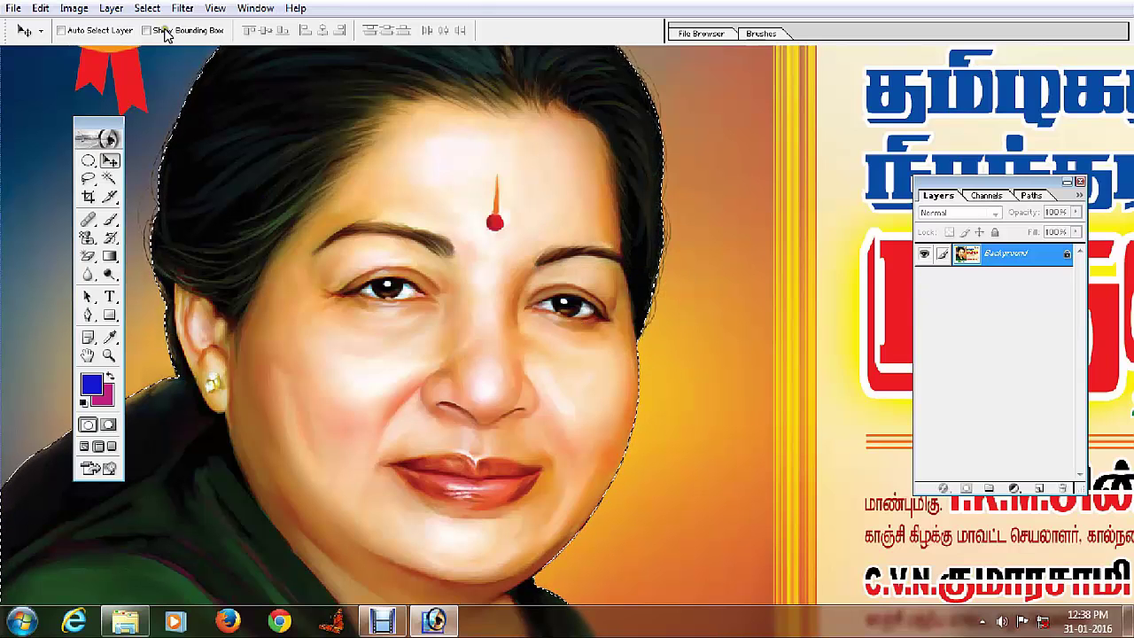
click(110, 9)
mouse_move(133, 28)
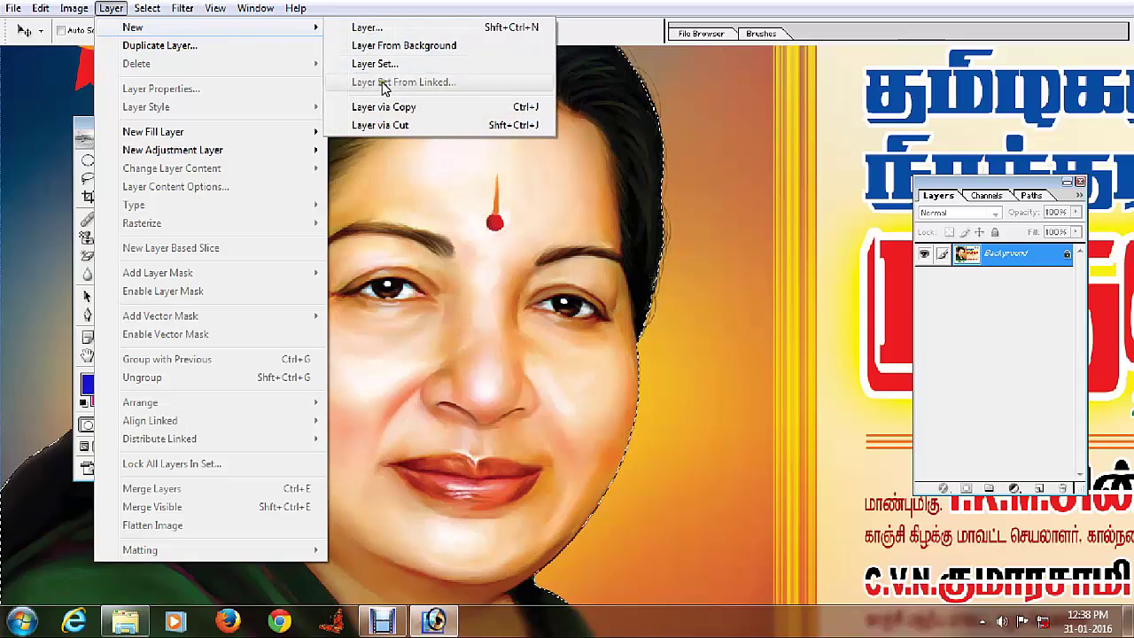
- Copy the feathered selection to a new layer, test-move it right, and zoom into the hair edge
click(386, 107)
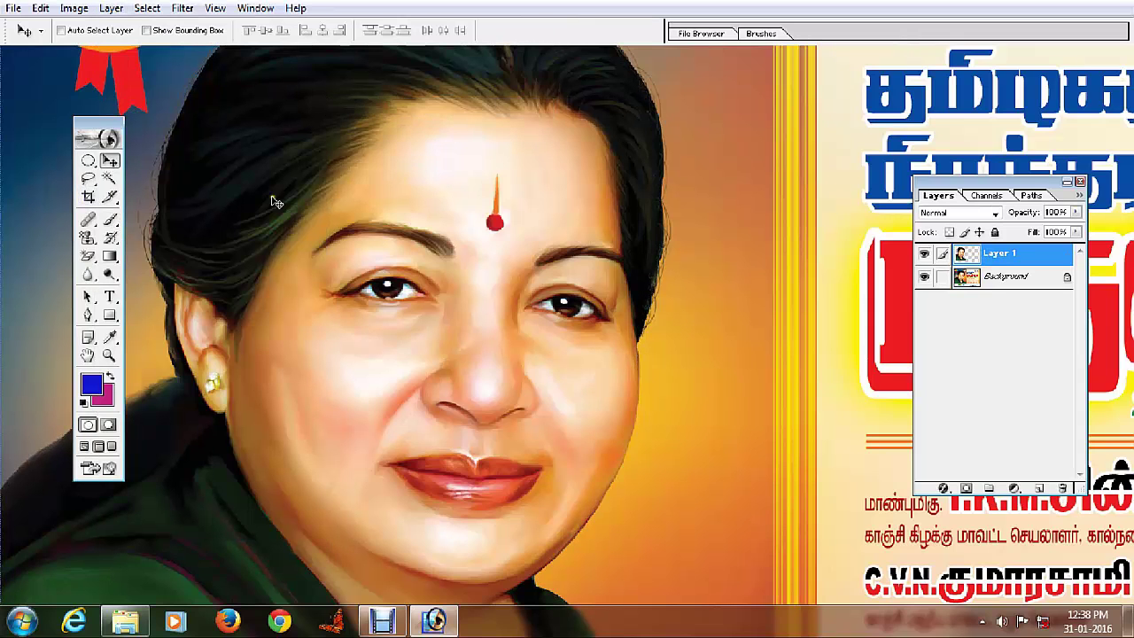
drag(275, 202, 756, 184)
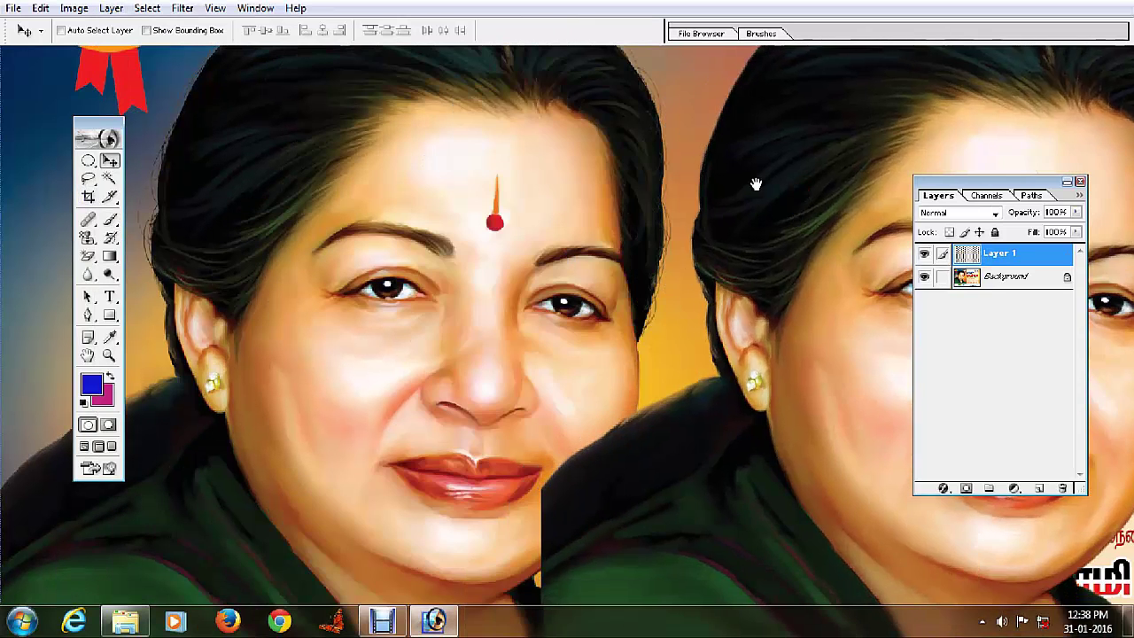
key(ctrl+minus)
key(z)
drag(407, 185, 711, 420)
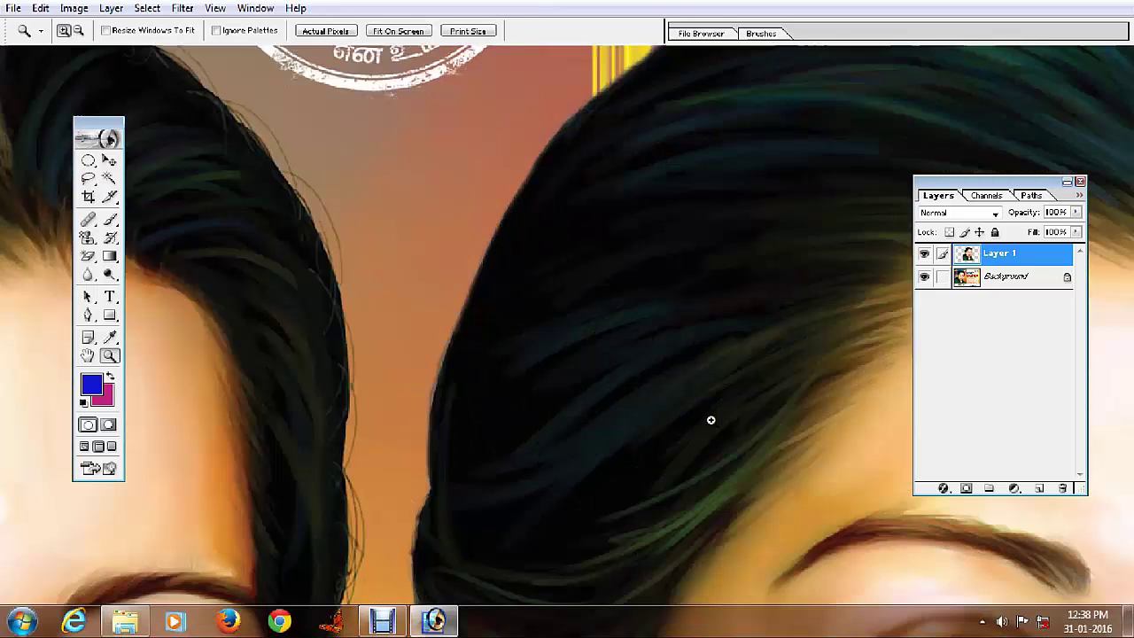
drag(308, 196, 326, 213)
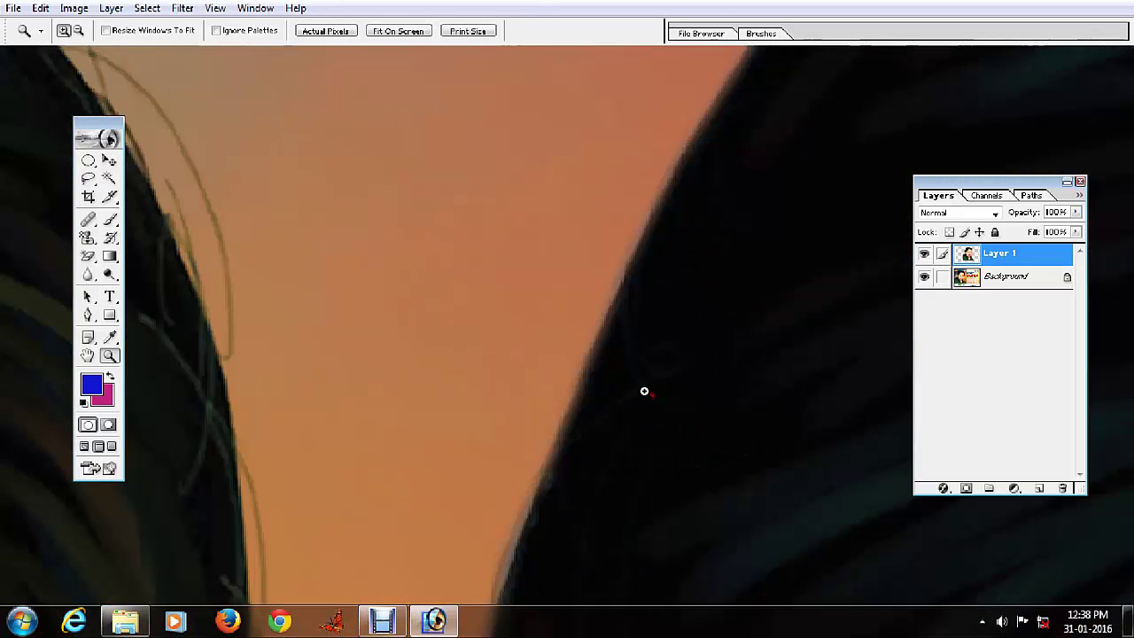
- Inspect the hair edge, undo the move and copy, then recopy the portrait to Layer 1 with Ctrl+J
key(ctrl+minus)
key(ctrl+0)
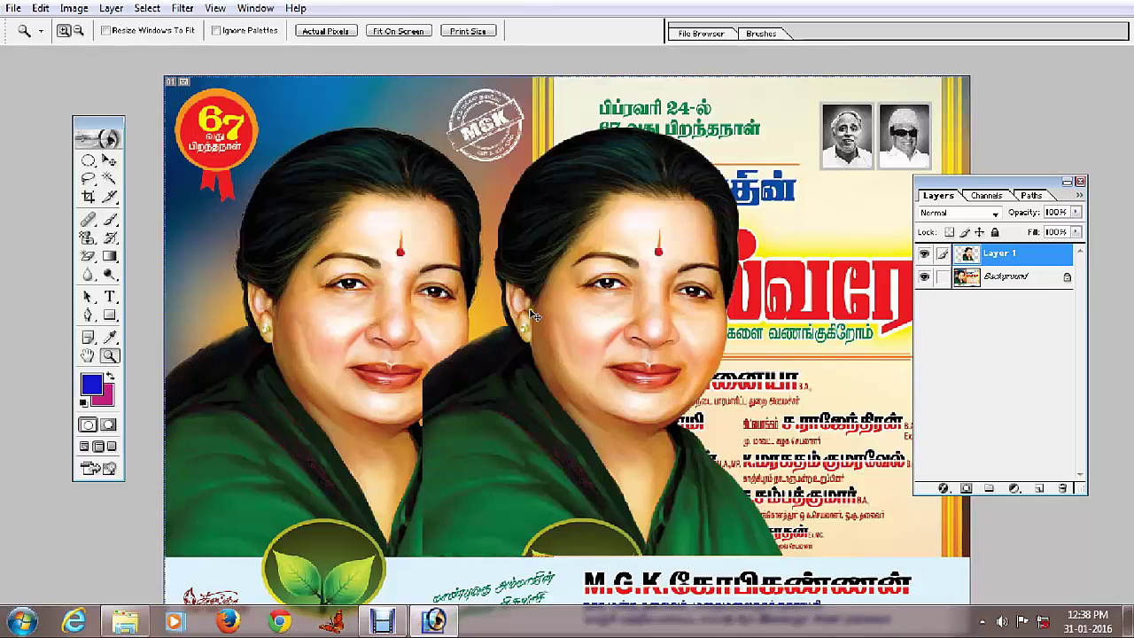
drag(392, 165, 582, 291)
mouse_move(479, 160)
mouse_down()
mouse_move(675, 329)
mouse_move(665, 405)
mouse_up()
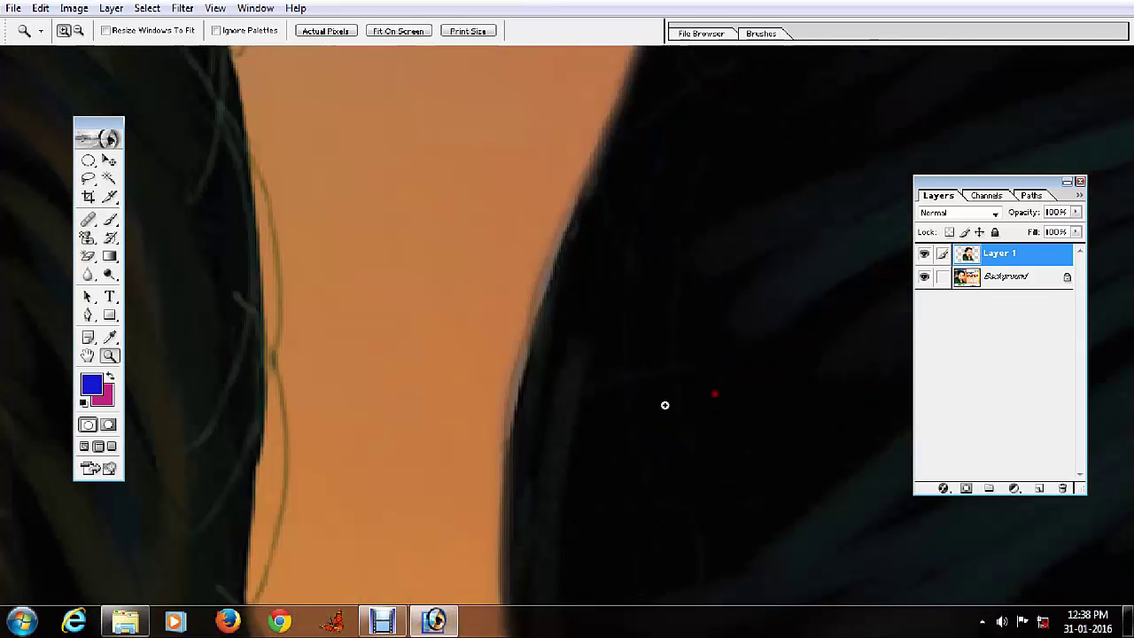
key(ctrl+0)
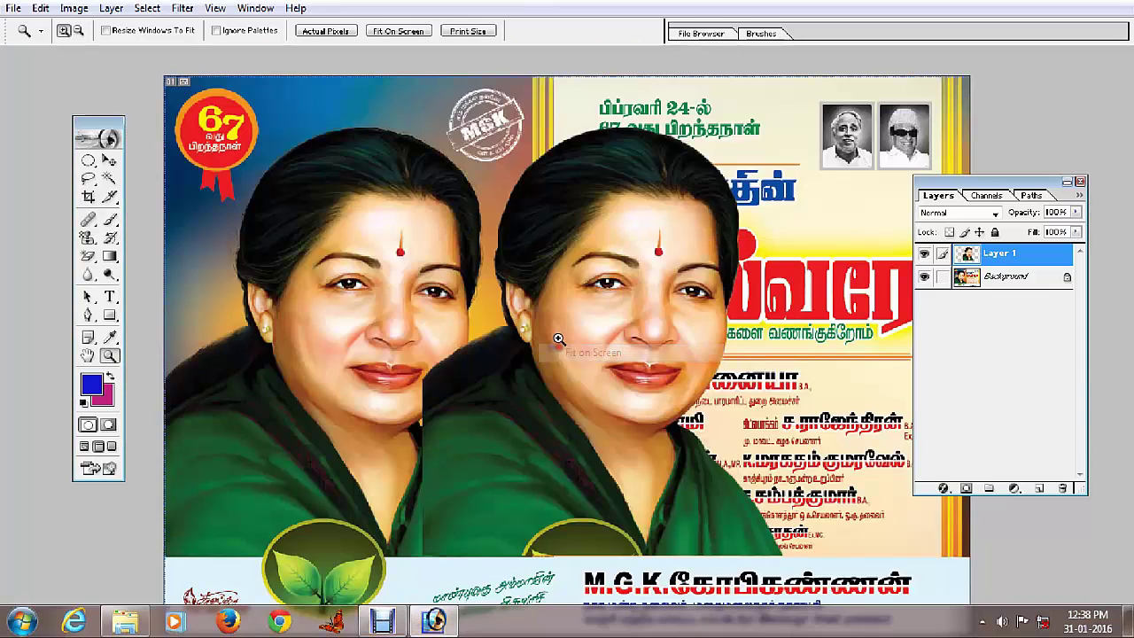
key(ctrl+alt+z)
key(ctrl+alt+z)
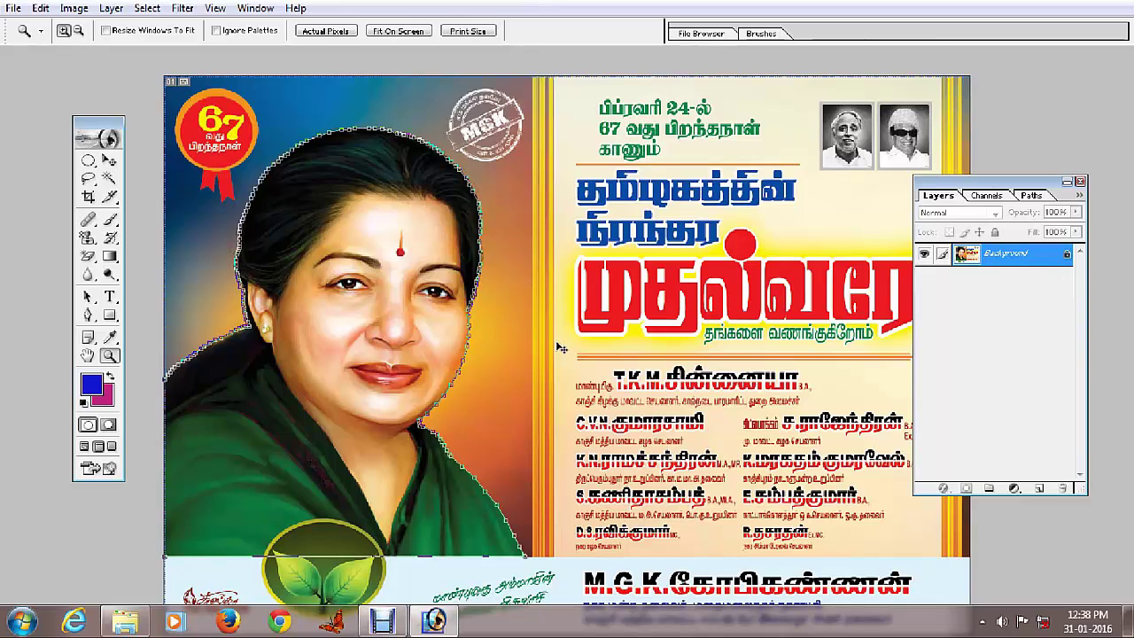
key(ctrl+alt+z)
key(ctrl+j)
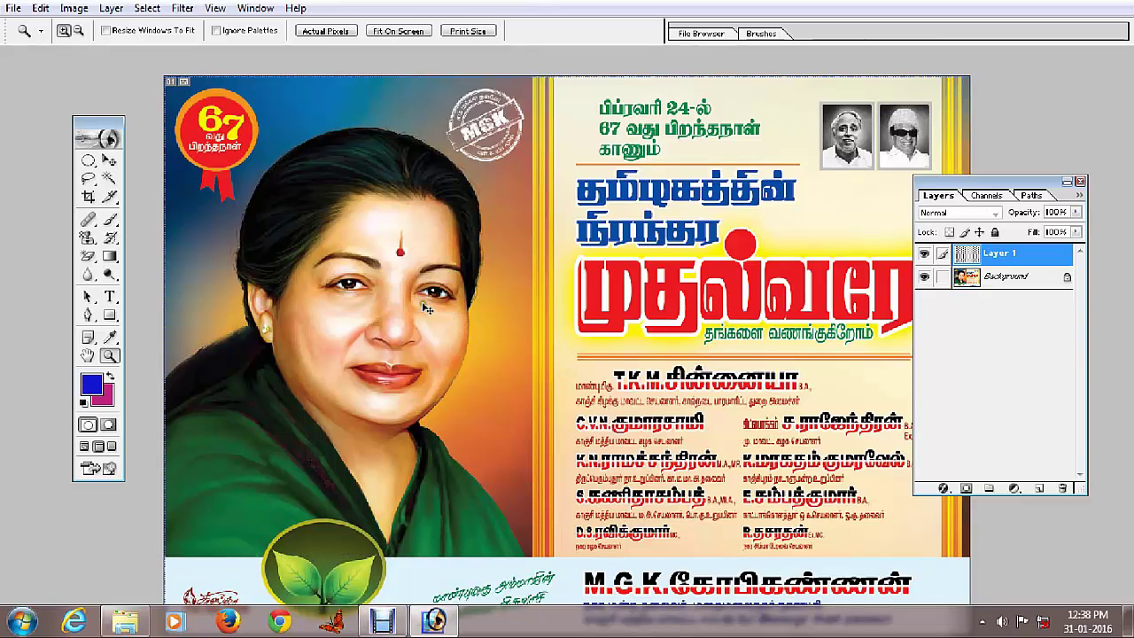
- Reload the portrait selection, feather it, and copy it onto a new layer
ctrl+click(964, 255)
click(967, 278)
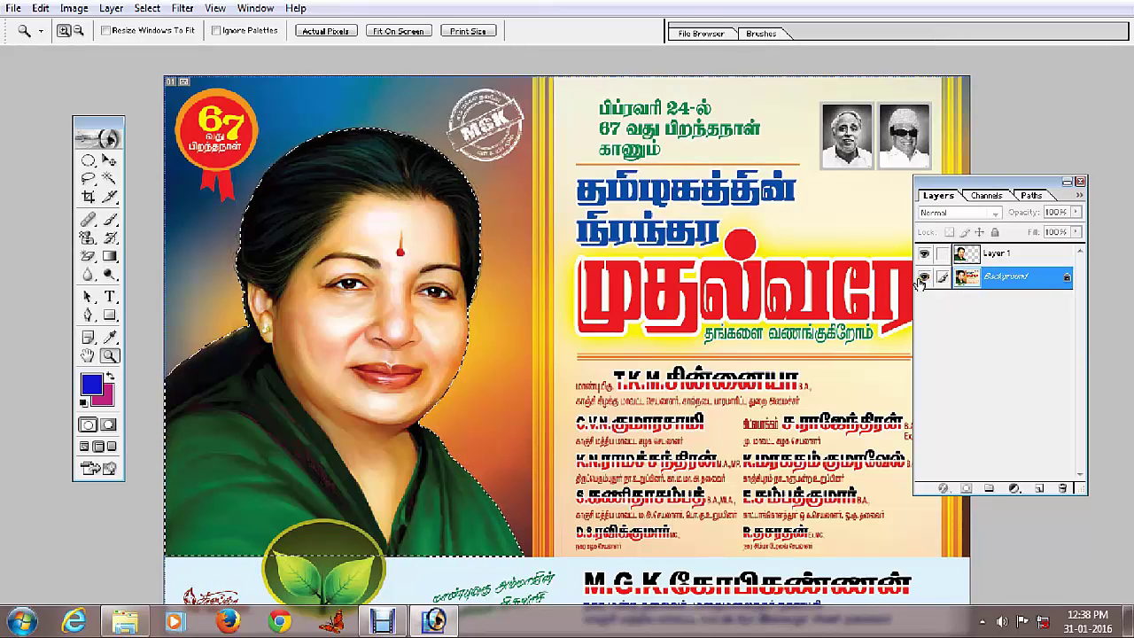
key(ctrl+alt+d)
key(Return)
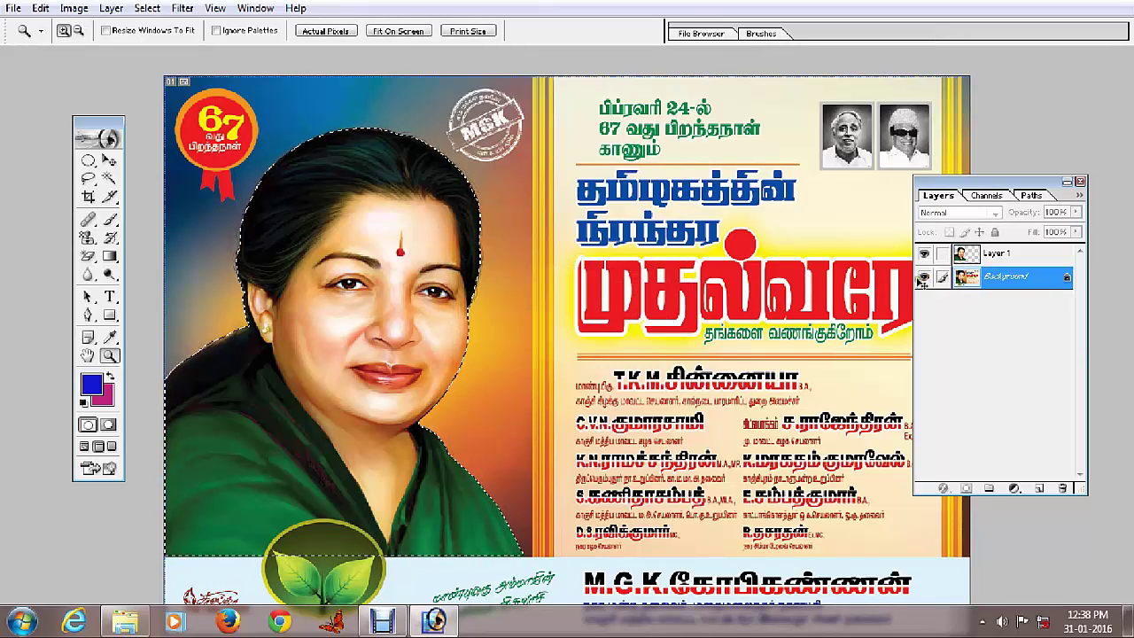
key(ctrl+j)
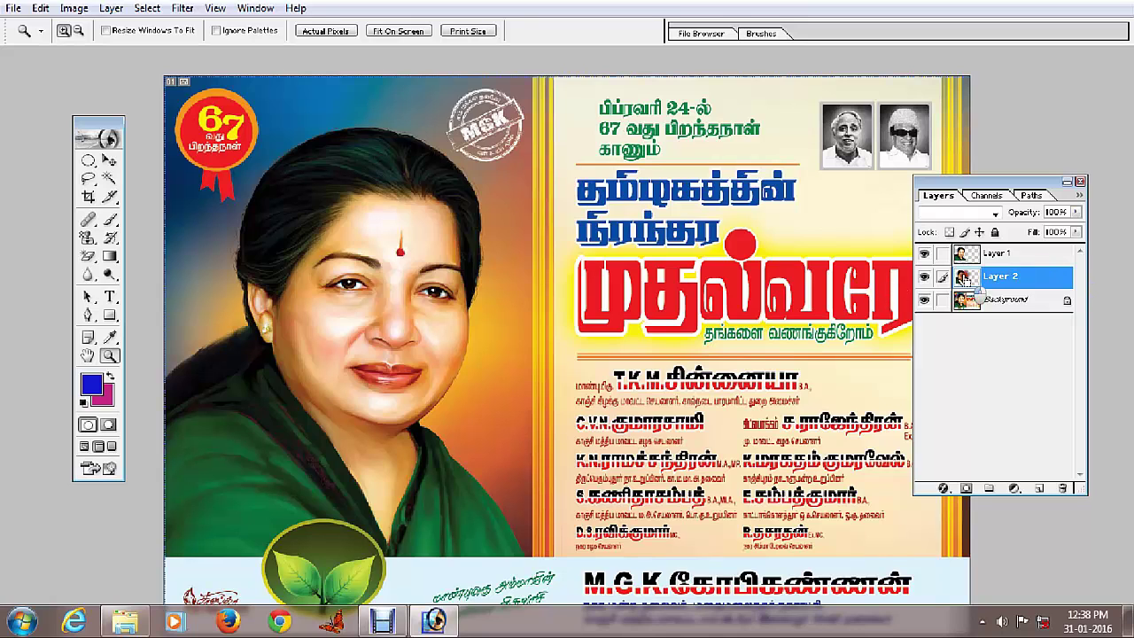
- Reload and feather the portrait selection again and copy it onto another new layer
ctrl+click(965, 276)
key(ctrl+alt+d)
key(Return)
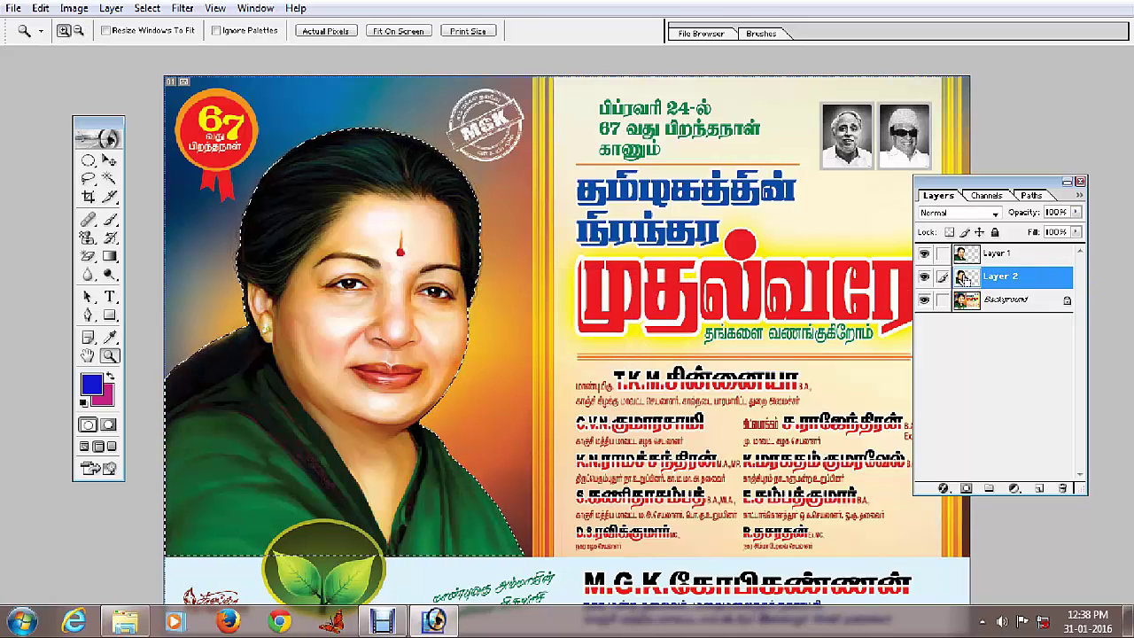
click(1043, 301)
key(ctrl+j)
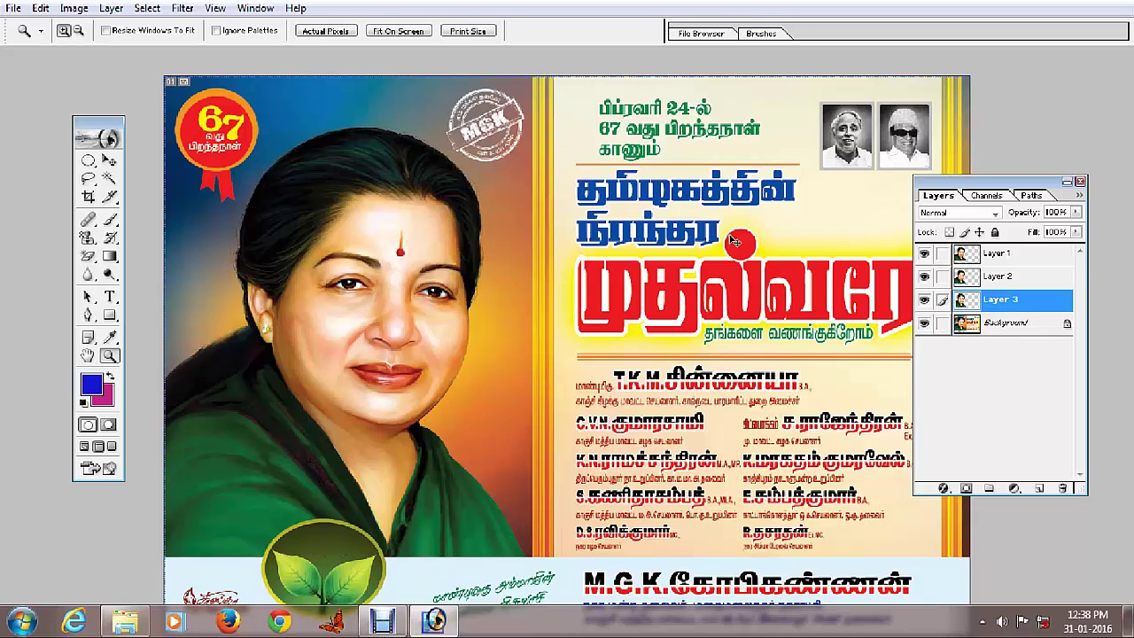
- With the Move tool, drag portrait copies rightward and Alt-drag further duplicates across the poster
key(v)
key(Tab)
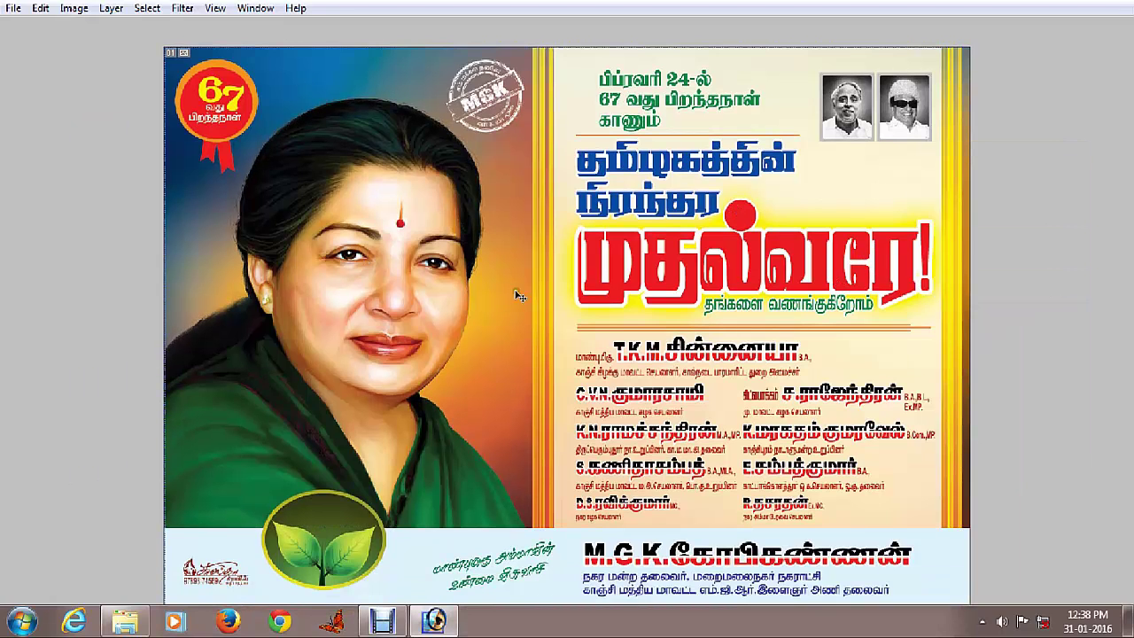
right_click(410, 282)
click(434, 315)
mouse_move(390, 330)
mouse_down()
mouse_move(649, 329)
mouse_move(967, 292)
mouse_up()
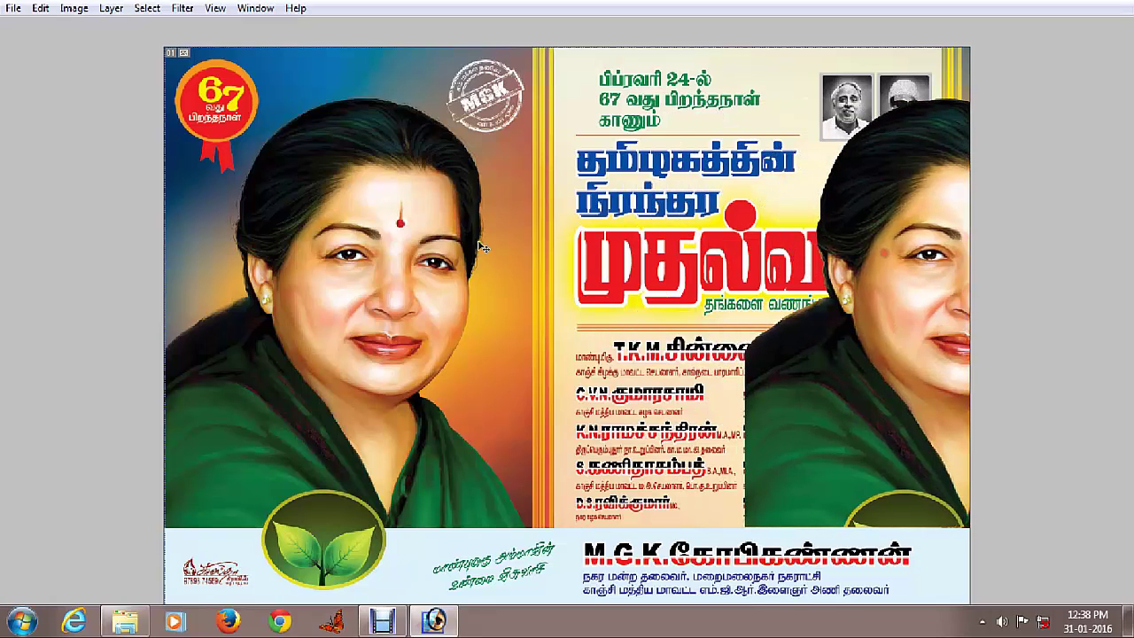
drag(369, 251, 772, 265)
drag(379, 265, 596, 265)
- Zoom in to inspect the hair edges of the overlapping copies, then fit the poster on screen
drag(763, 145, 930, 189)
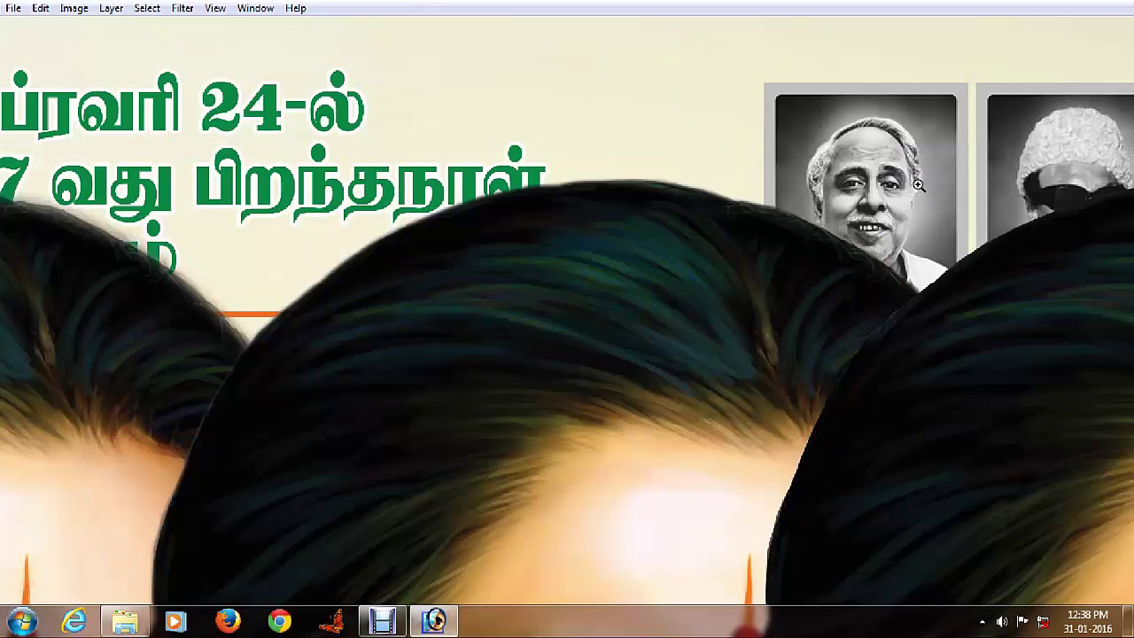
mouse_move(612, 336)
mouse_down()
mouse_move(529, 287)
mouse_move(778, 270)
mouse_up()
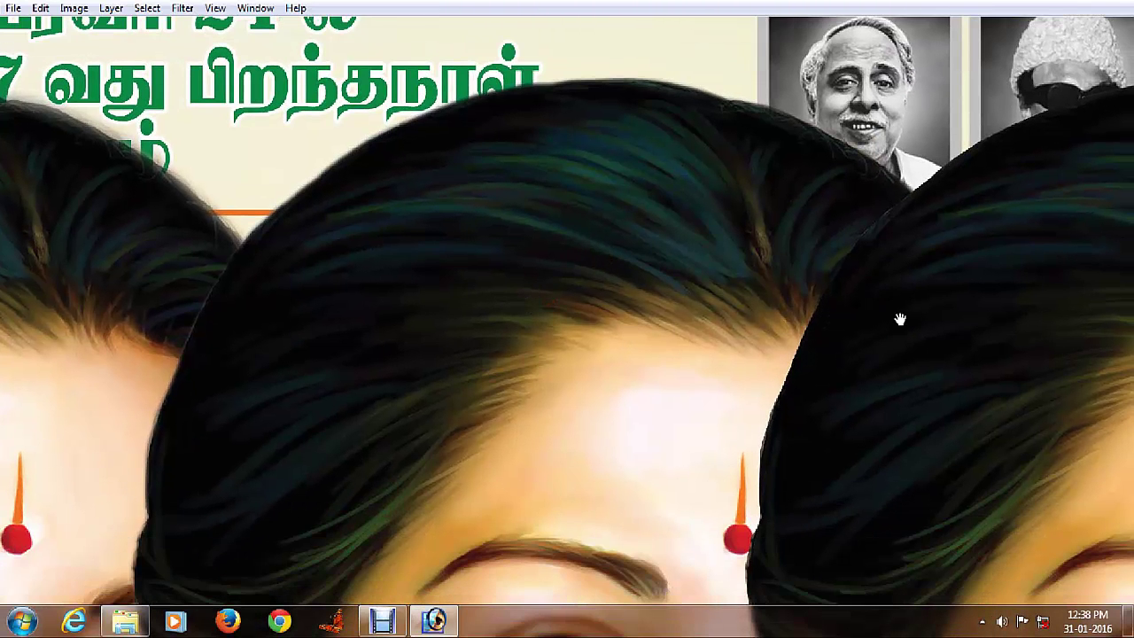
drag(900, 319, 868, 324)
drag(241, 290, 269, 264)
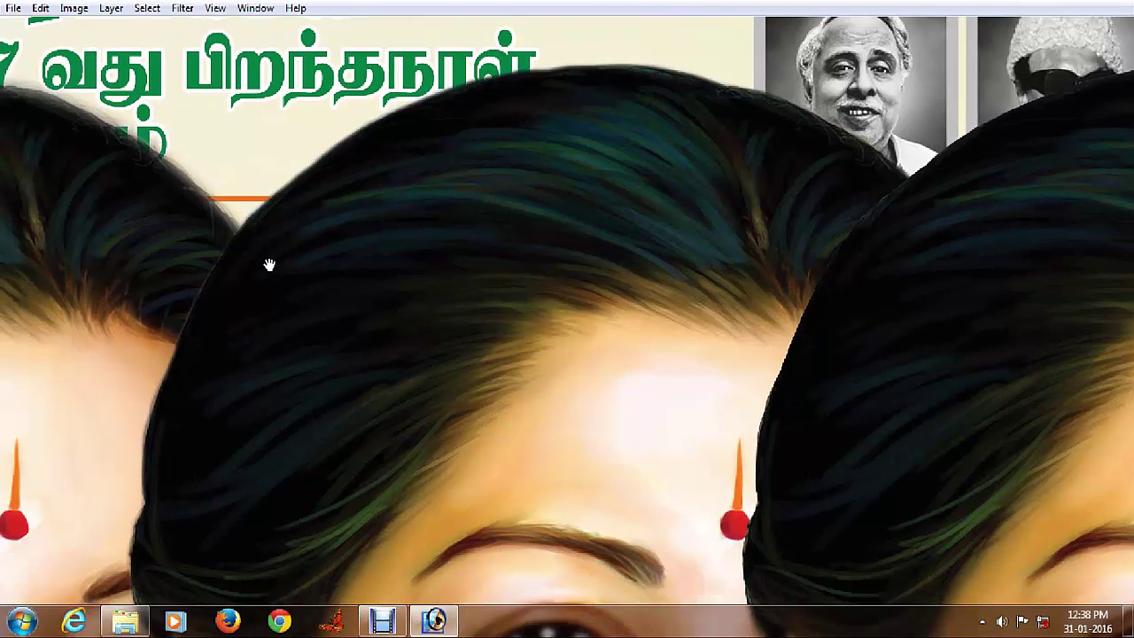
drag(238, 220, 539, 294)
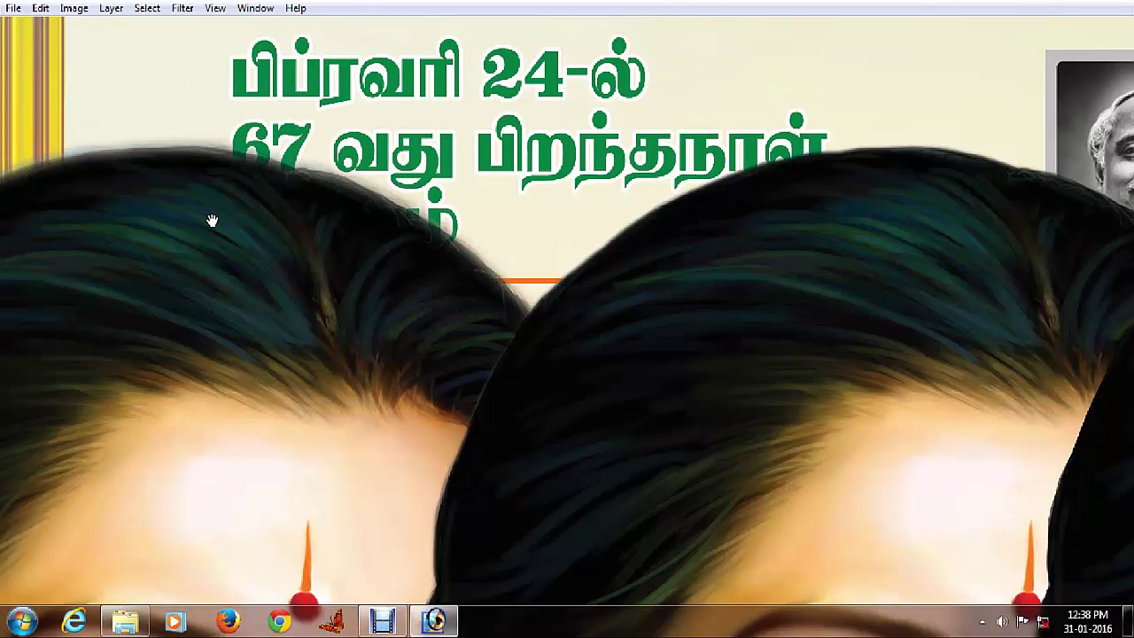
drag(213, 221, 403, 226)
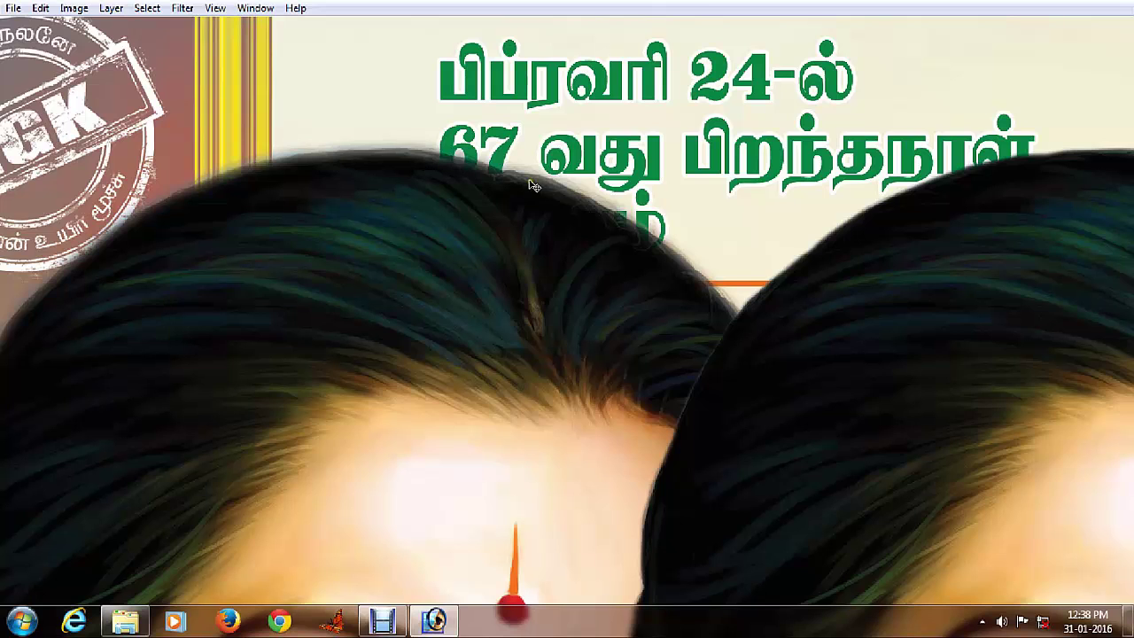
right_click(476, 269)
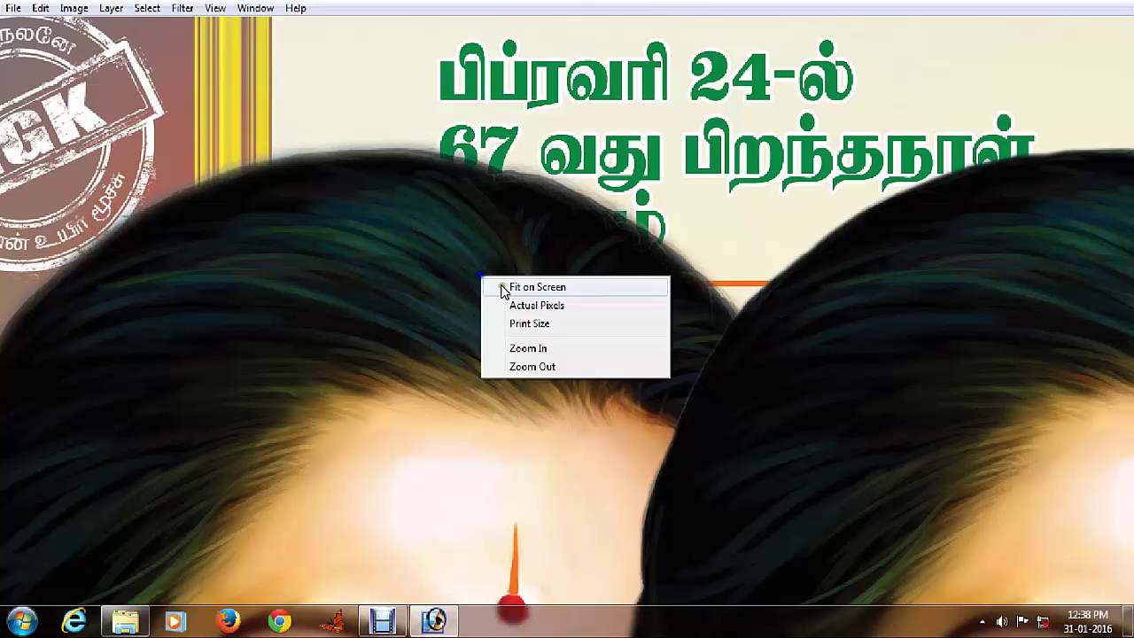
click(500, 284)
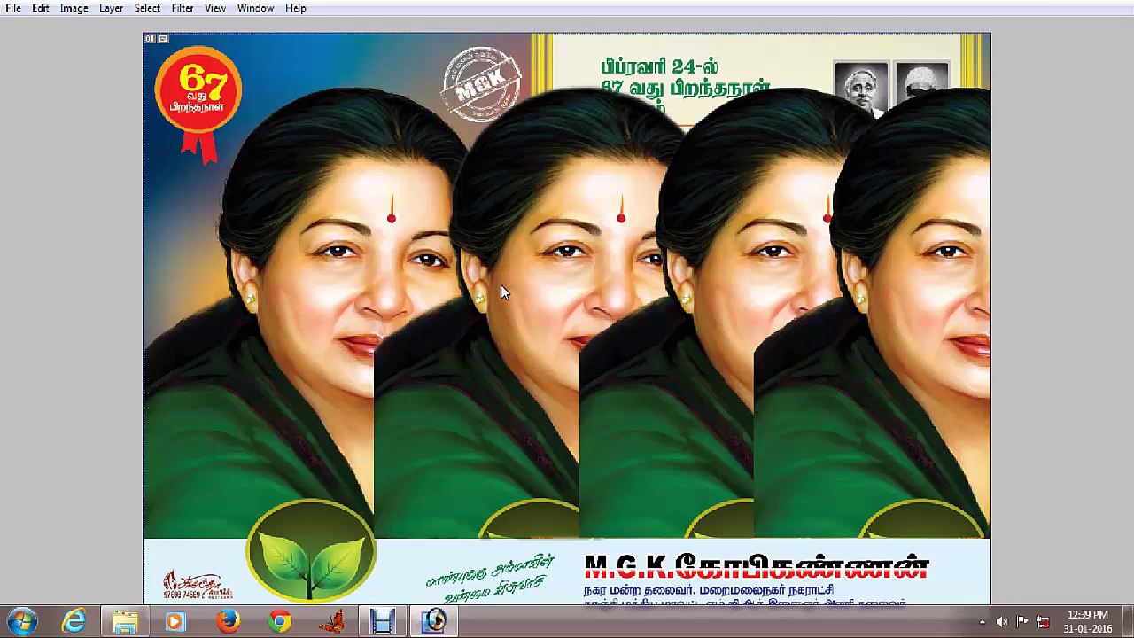
- Move the middle face copy left and down, then fit the poster back on screen
click(713, 220)
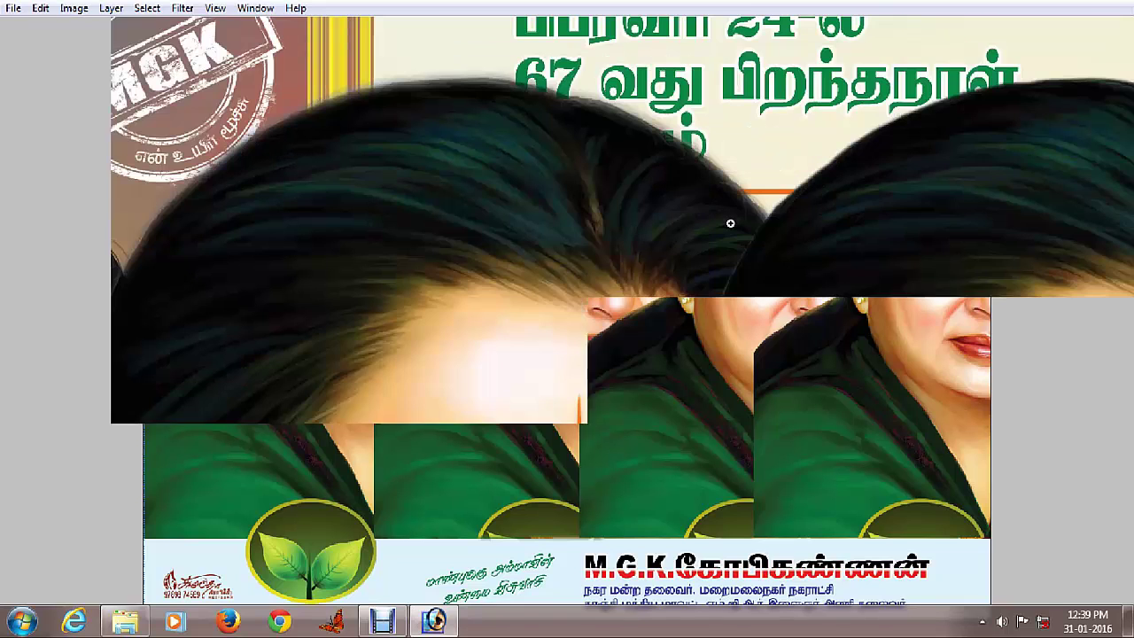
click(690, 296)
click(495, 238)
right_click(494, 237)
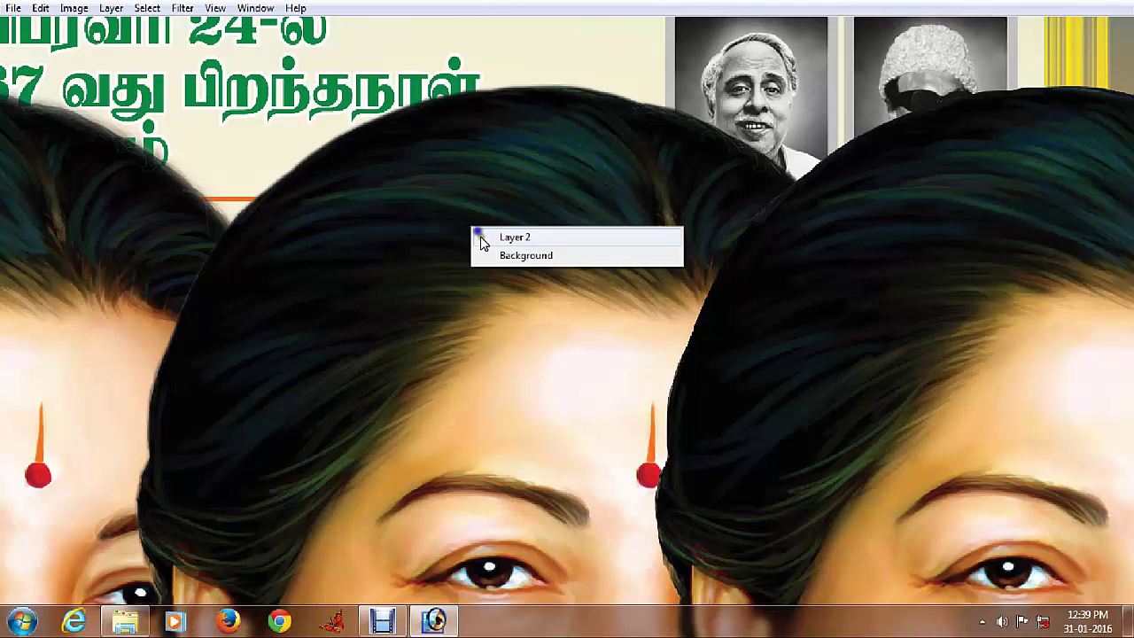
click(481, 235)
drag(481, 243, 160, 275)
right_click(160, 275)
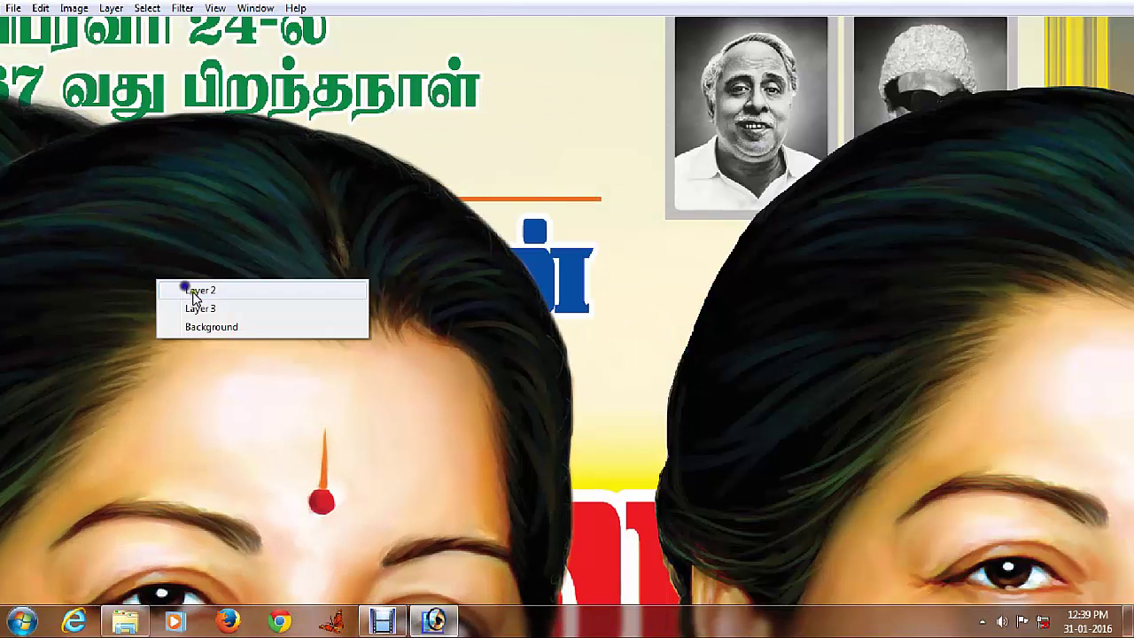
key(Escape)
key(z)
right_click(223, 272)
click(253, 282)
- Shift the face copies left so they overlap from the left to centre-right
right_click(512, 252)
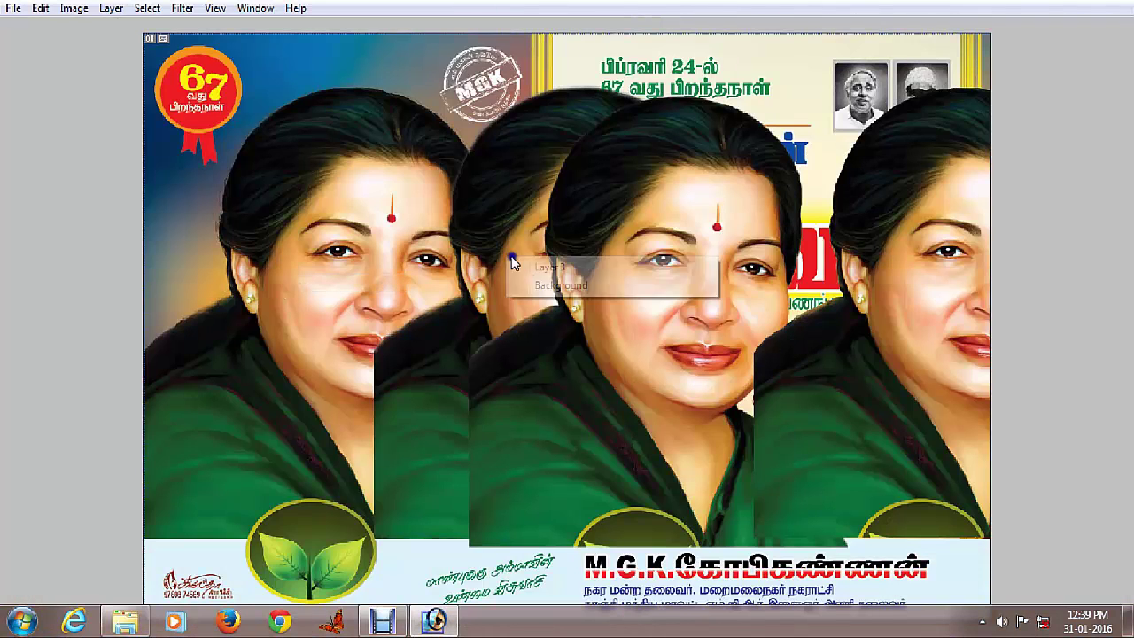
click(524, 257)
drag(524, 258, 369, 232)
right_click(700, 252)
click(702, 254)
drag(702, 257, 551, 221)
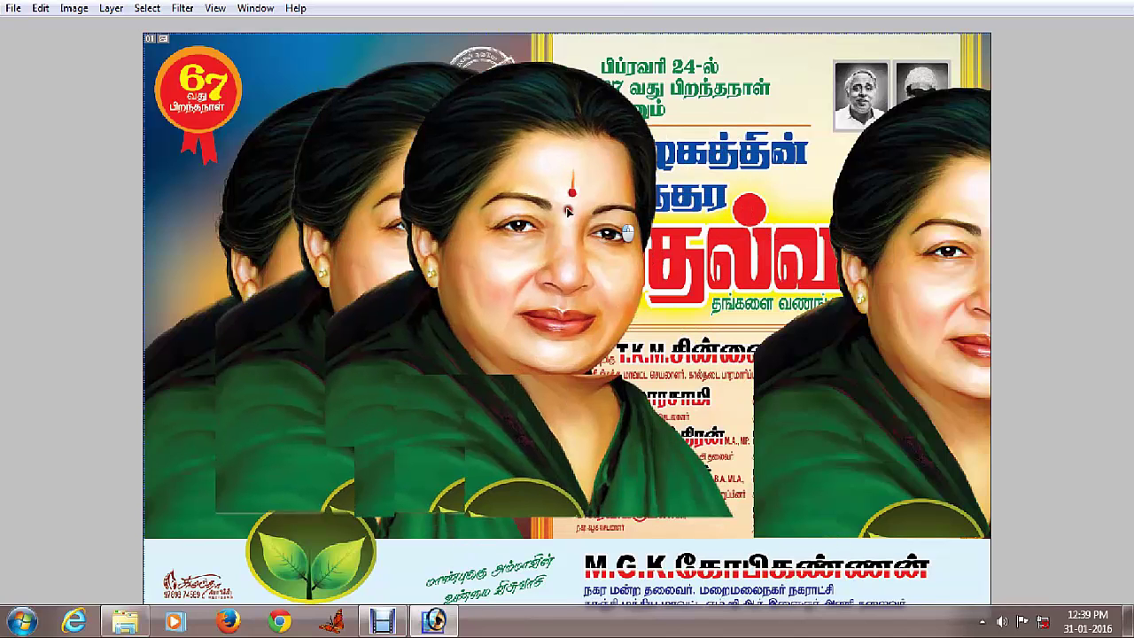
right_click(923, 233)
click(930, 235)
mouse_move(924, 234)
mouse_down()
mouse_move(645, 229)
mouse_move(709, 241)
mouse_up()
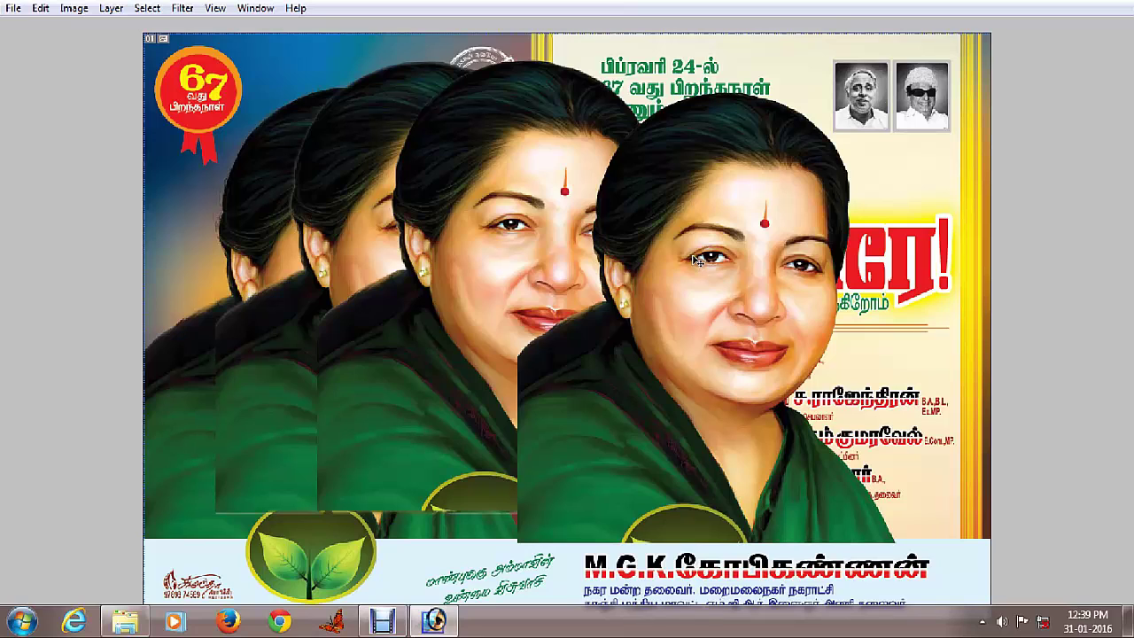
- Create a new white document 12 inches wide, with width and height measured in inches
key(ctrl+n)
click(513, 275)
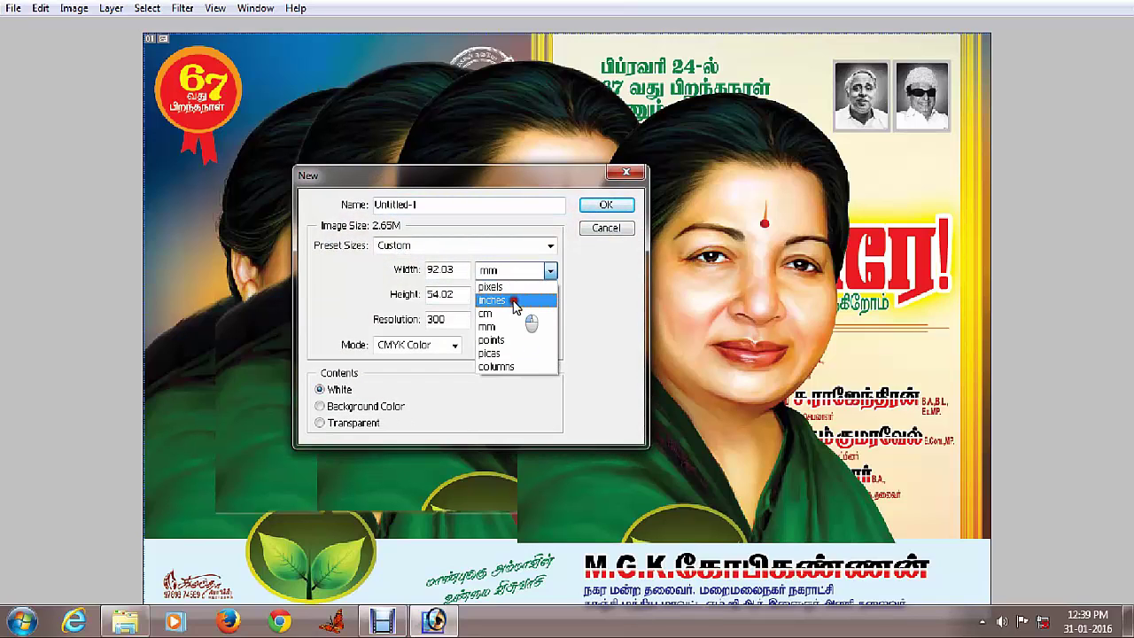
click(514, 301)
click(518, 324)
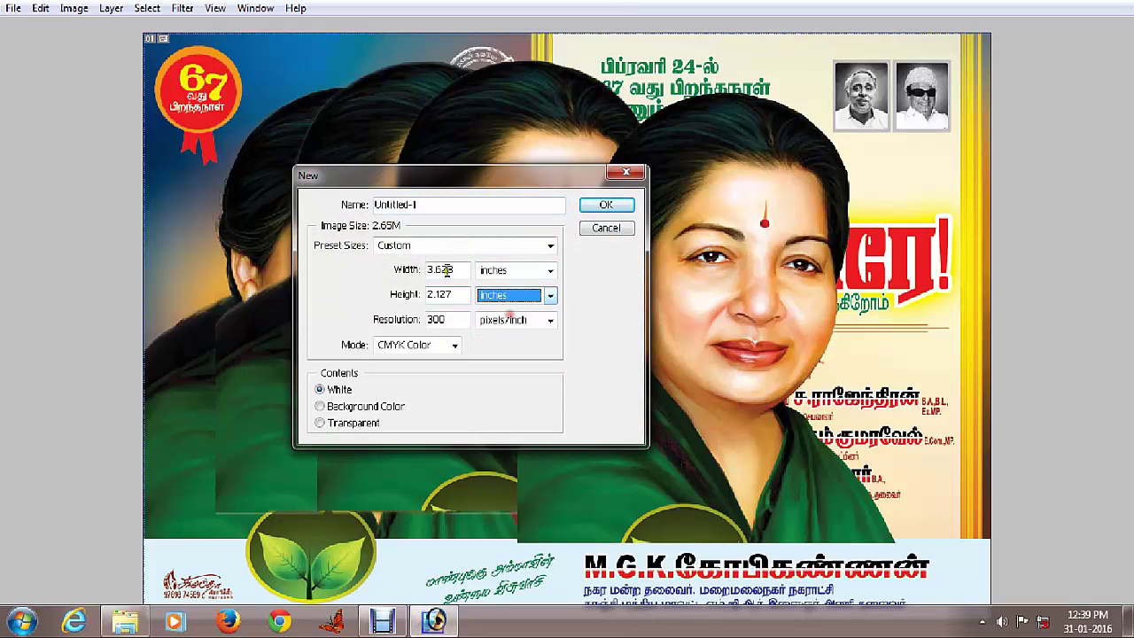
click(395, 279)
text(12)
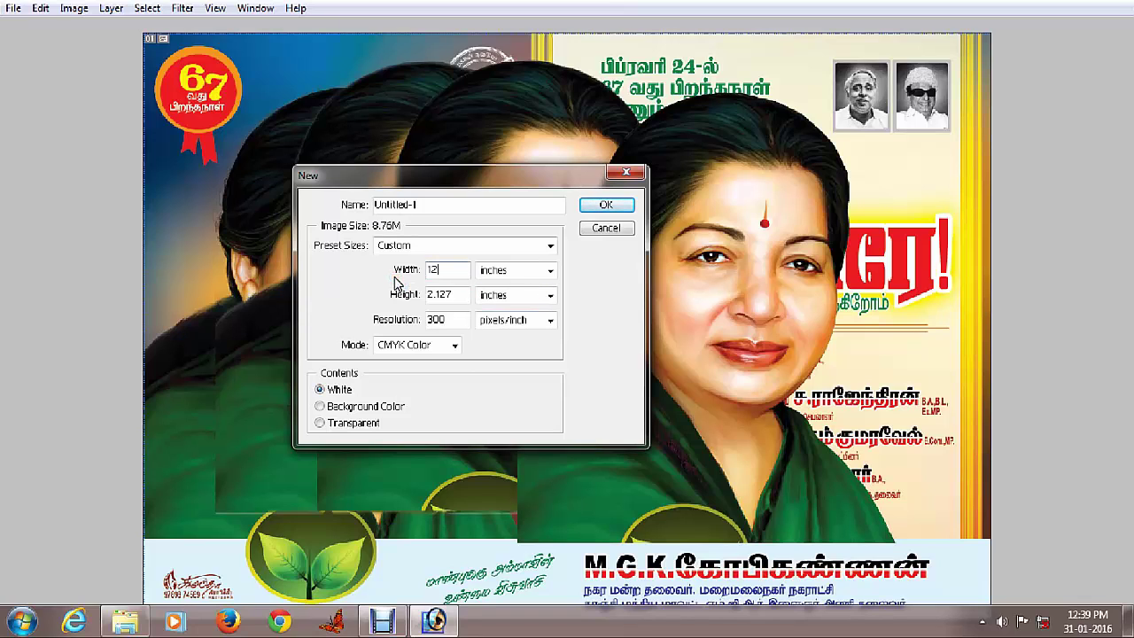
key(Return)
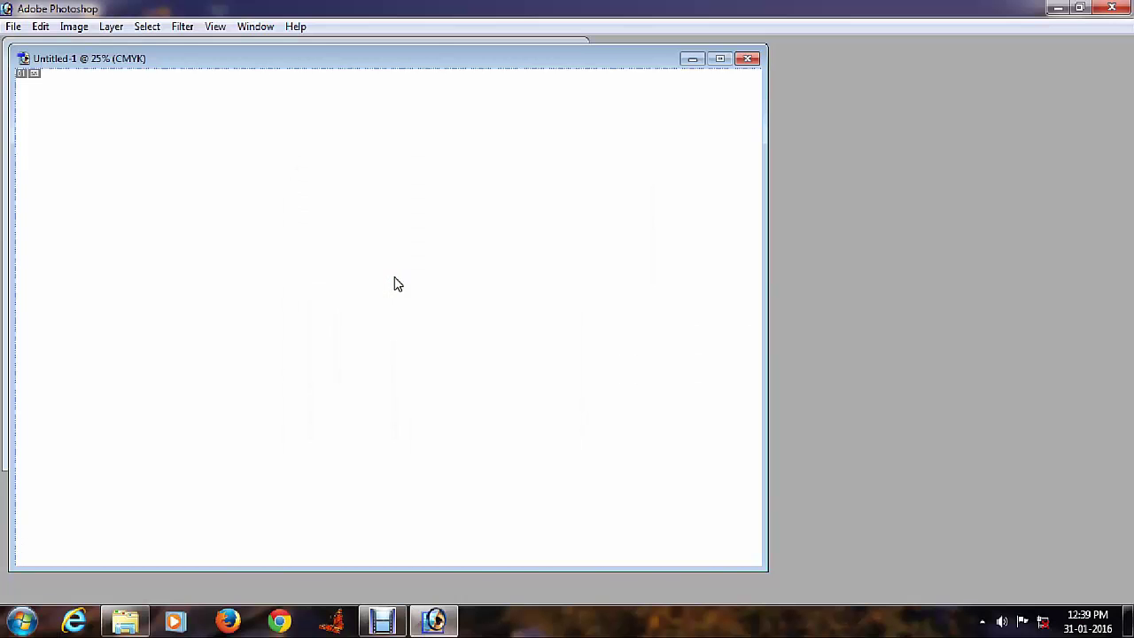
- Drag the large portrait Layer 2 from the poster into the new document
mouse_move(310, 69)
mouse_down()
mouse_move(632, 89)
mouse_move(795, 84)
mouse_up()
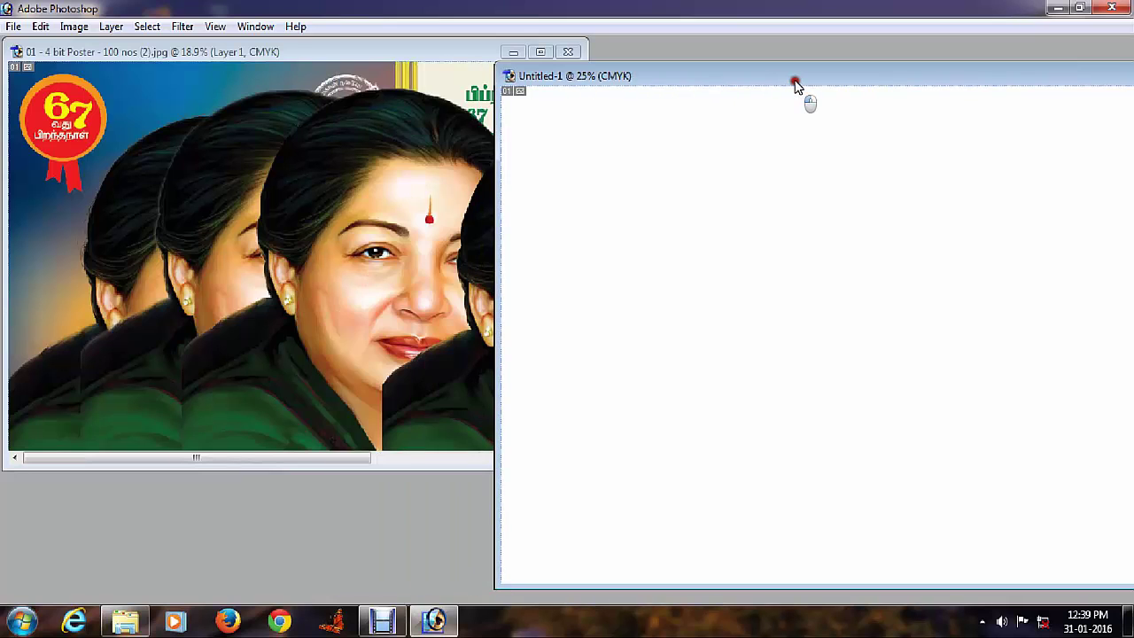
key(f)
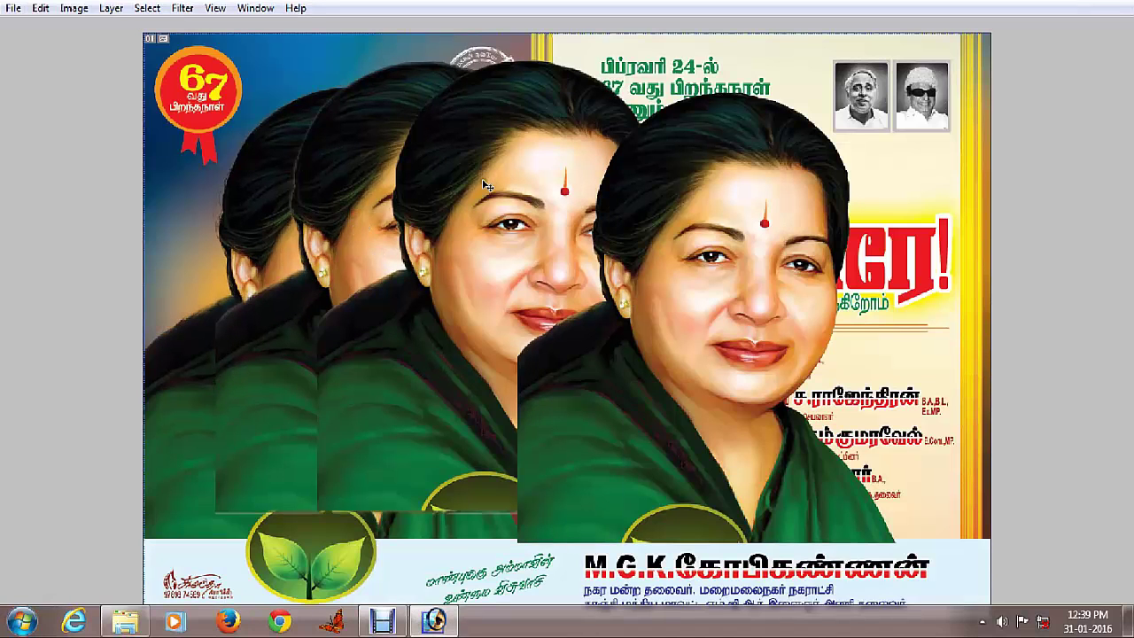
key(f)
key(f)
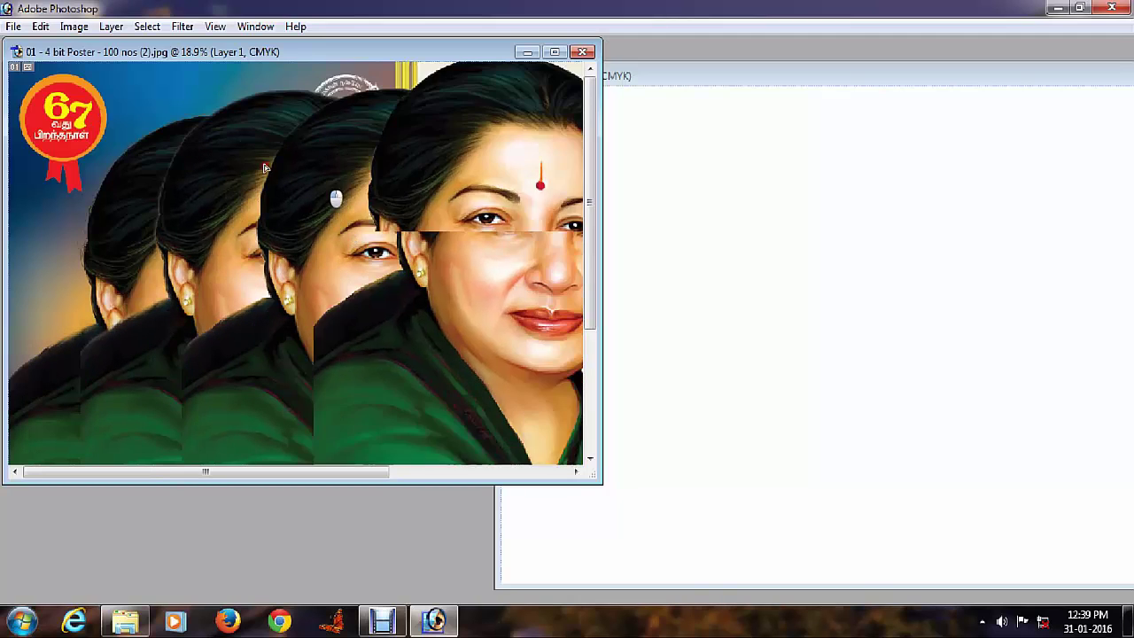
right_click(327, 246)
click(347, 233)
drag(347, 233, 768, 276)
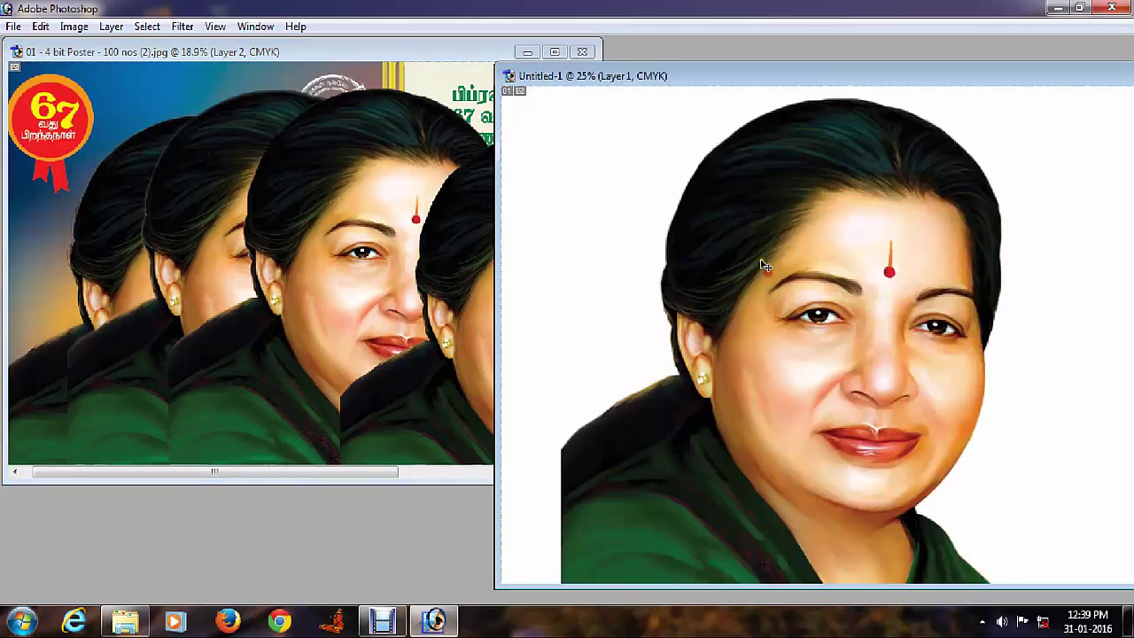
key(f)
mouse_move(554, 336)
mouse_down()
mouse_move(521, 215)
mouse_move(464, 346)
mouse_up()
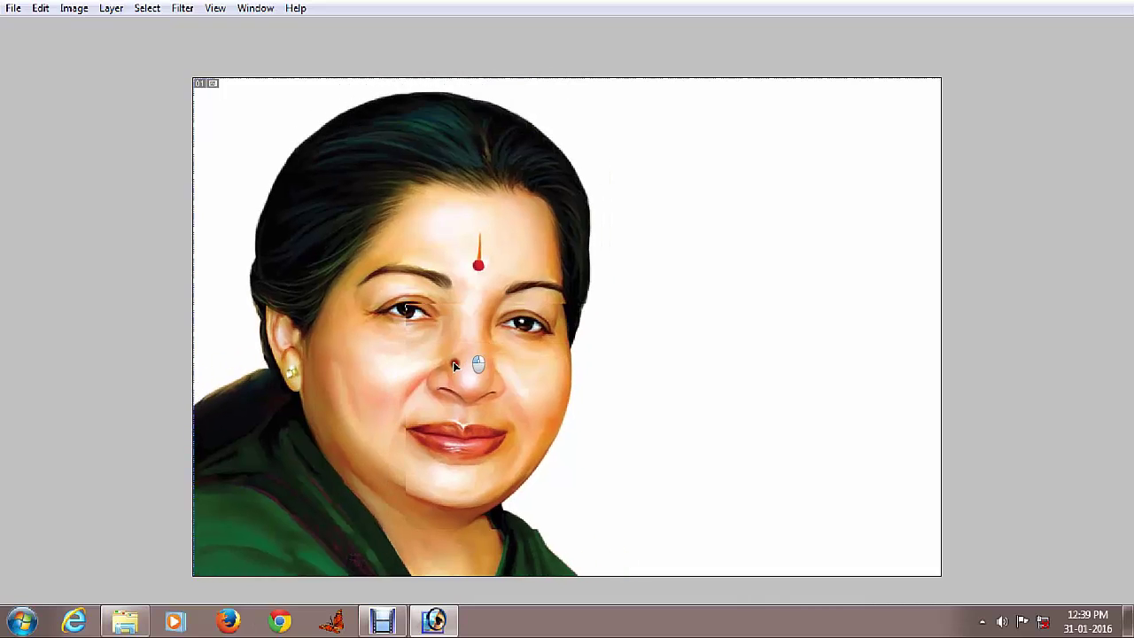
- Scale the portrait to fill the document height and position it on the left side
key(ctrl+t)
drag(665, 74, 599, 146)
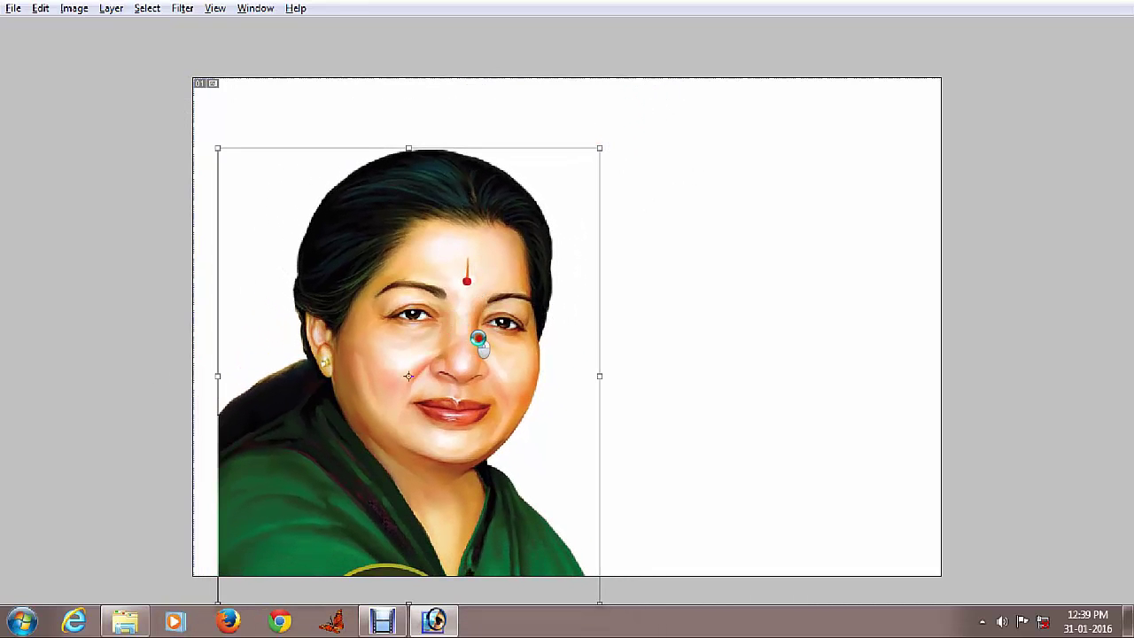
key(Return)
drag(478, 337, 443, 287)
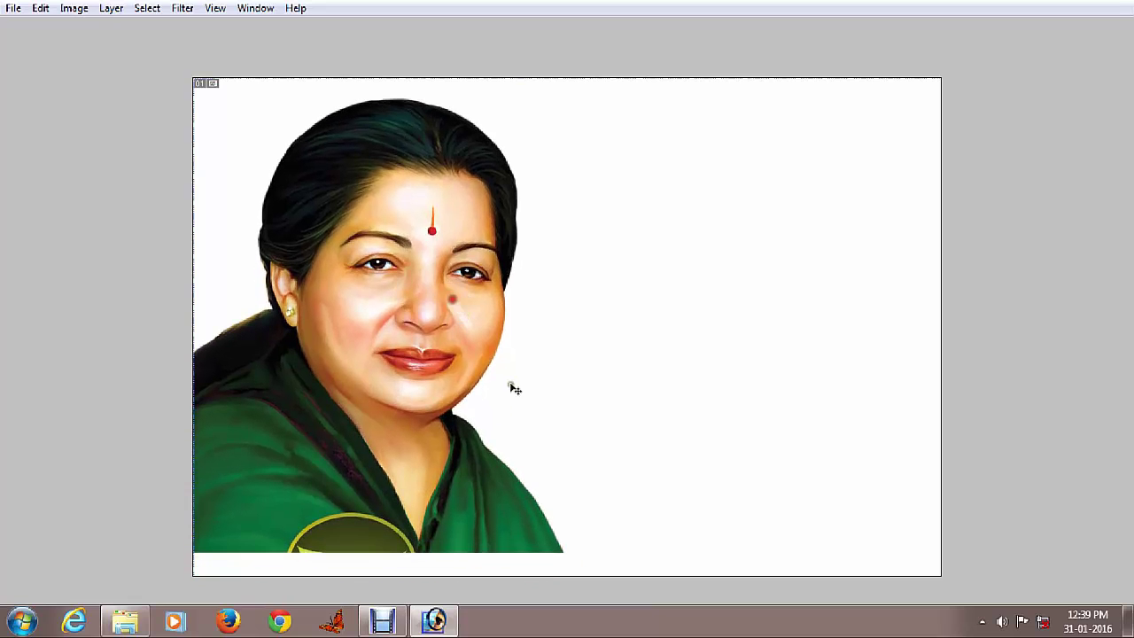
key(ctrl+t)
drag(561, 553, 607, 587)
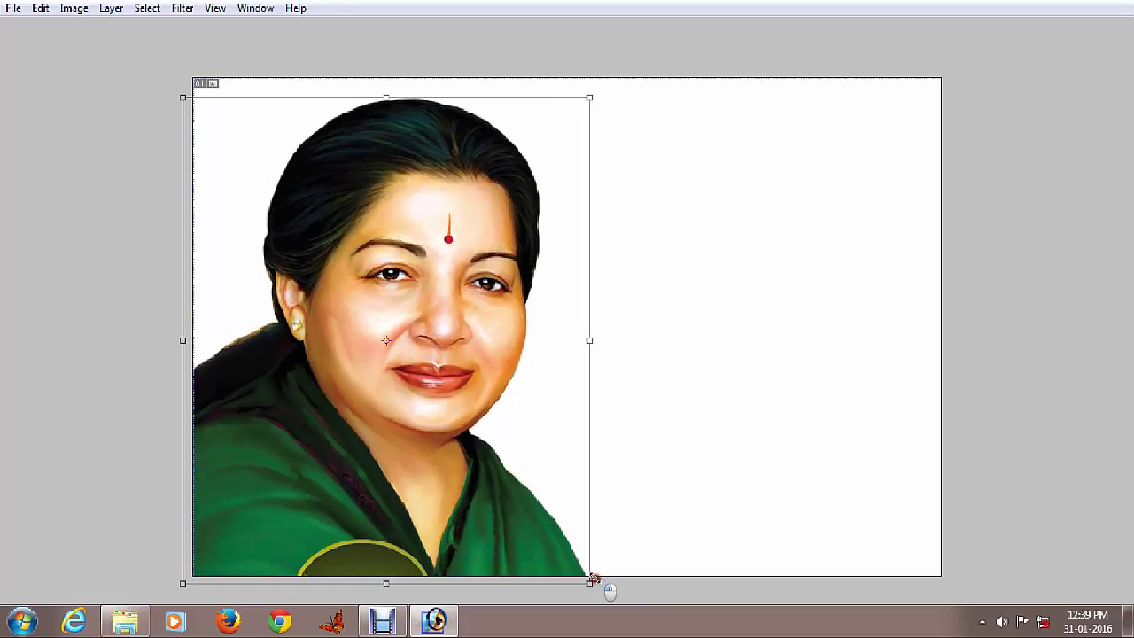
key(Return)
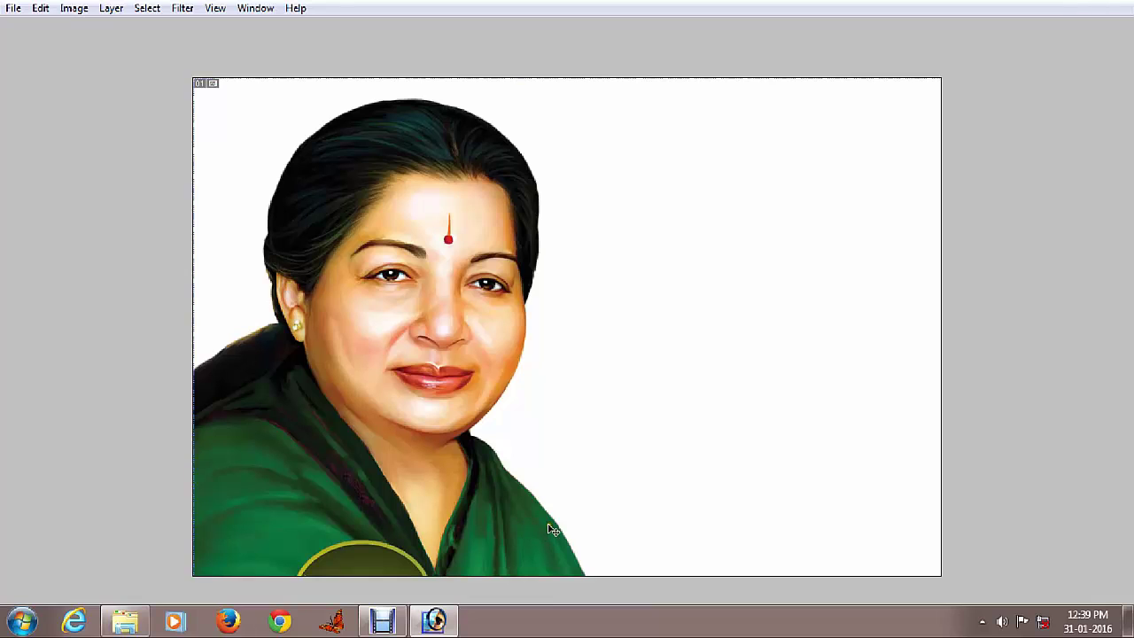
key(Tab)
key(Tab)
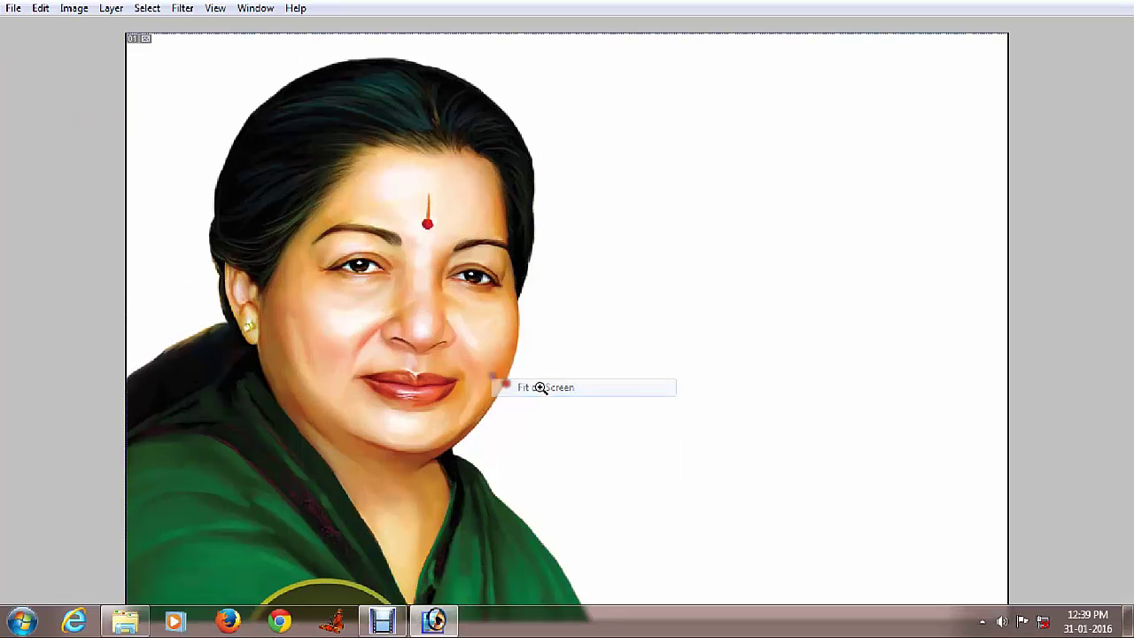
key(ctrl+0)
key(Tab)
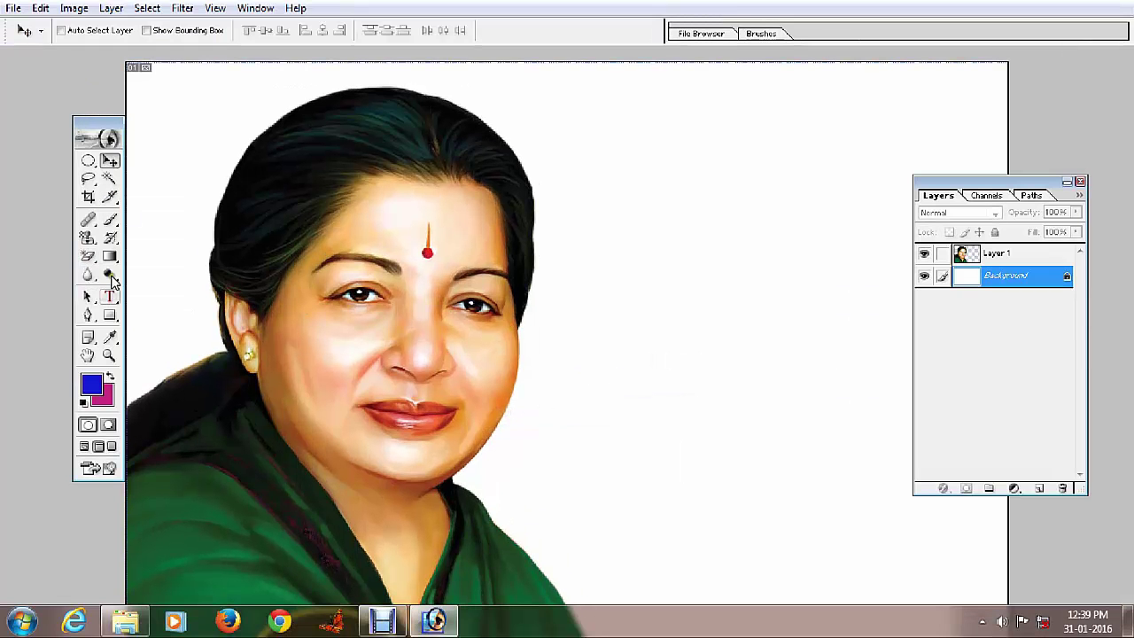
- Fill the Background with a cyan-to-magenta gradient dragged top to bottom, then fit the view
click(111, 256)
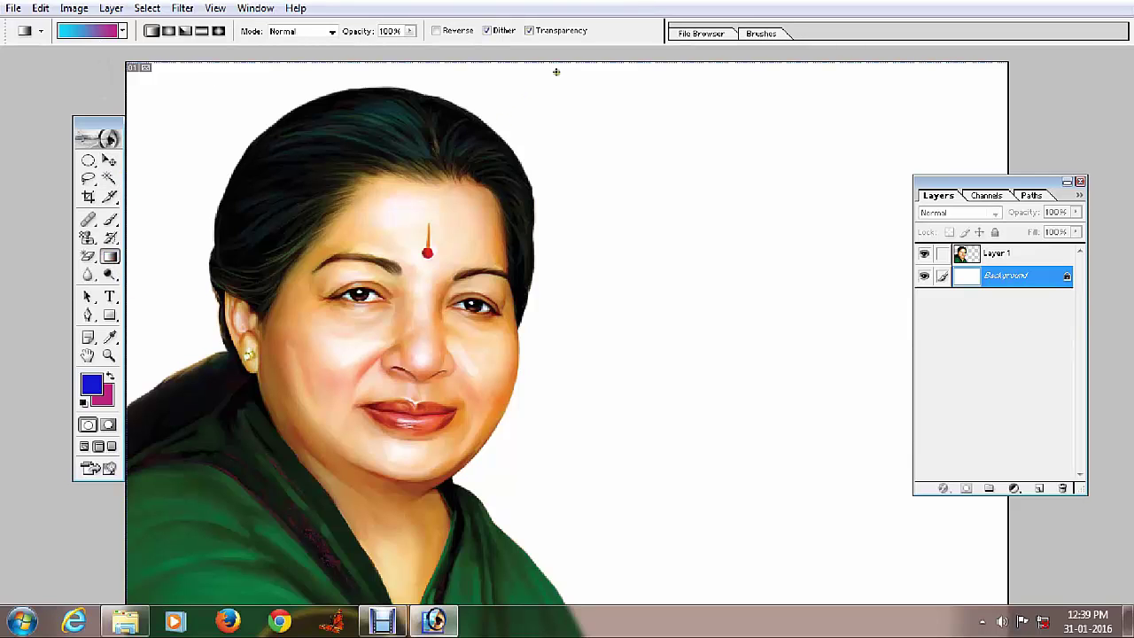
drag(556, 72, 574, 542)
key(Tab)
right_click(581, 348)
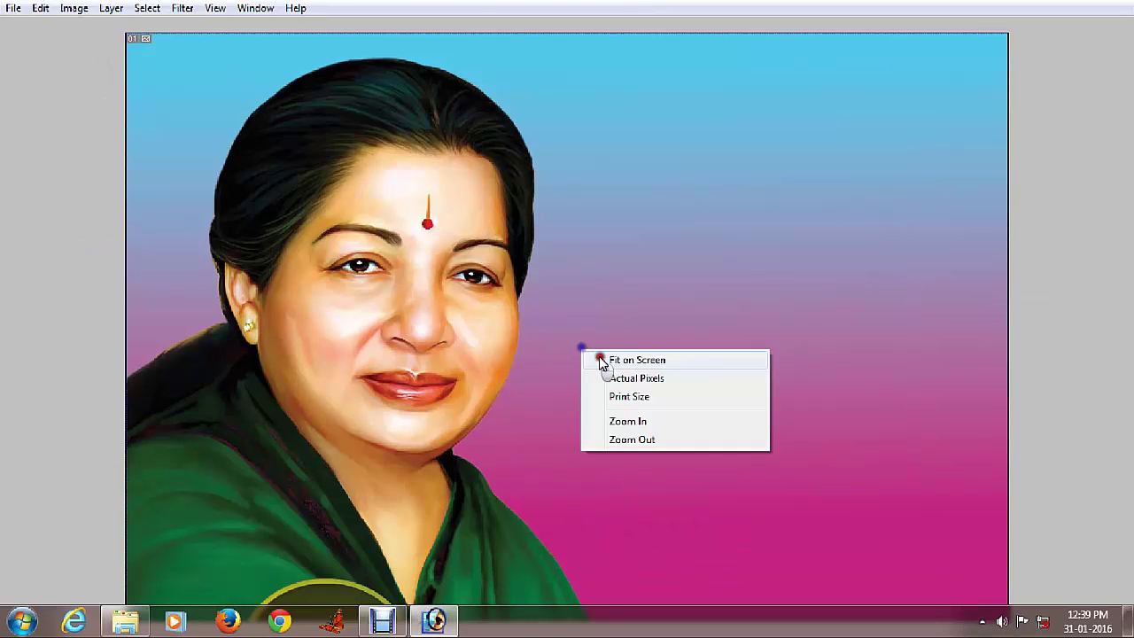
click(599, 359)
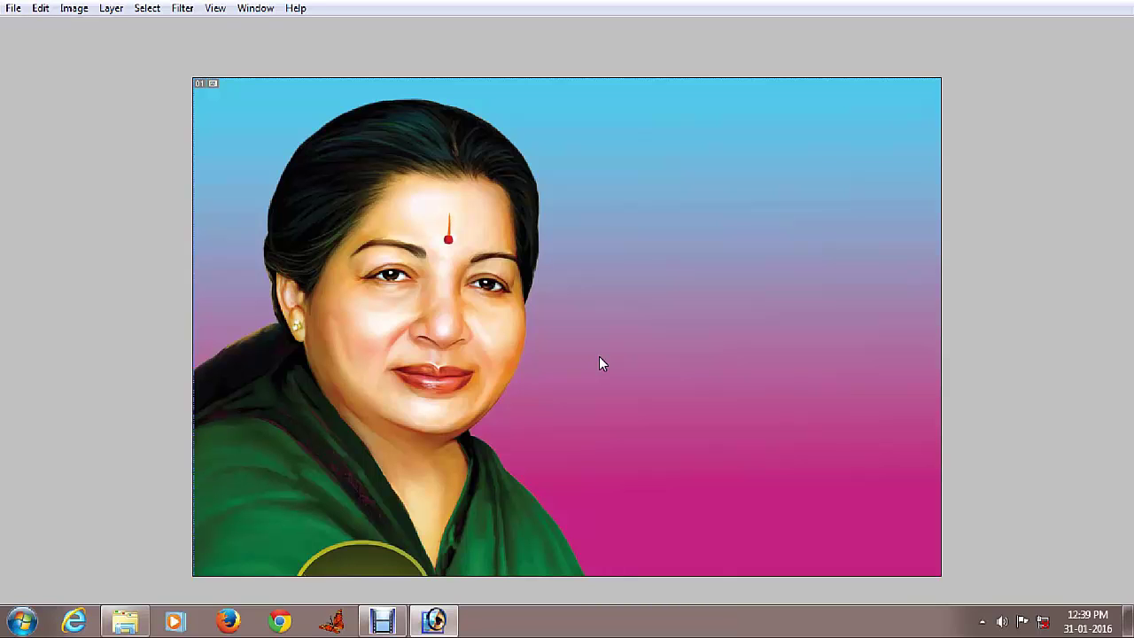
key(Tab)
key(Tab)
right_click(556, 332)
click(576, 345)
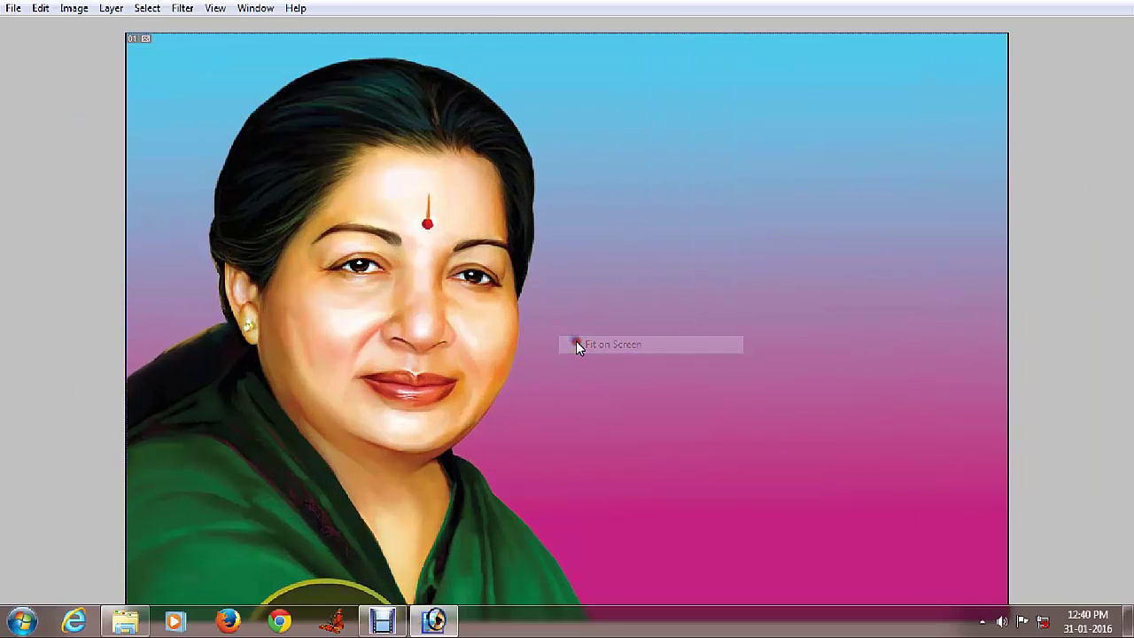
right_click(427, 315)
click(453, 322)
- Close the poster and the gradient portrait document without saving either
key(ctrl+w)
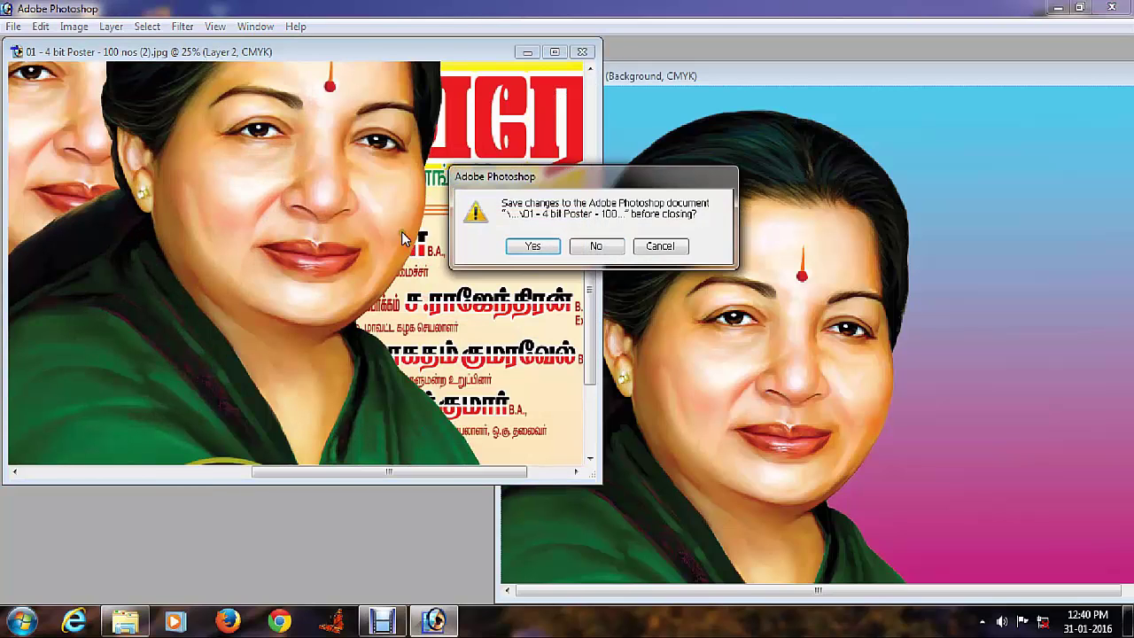
click(608, 254)
key(ctrl+w)
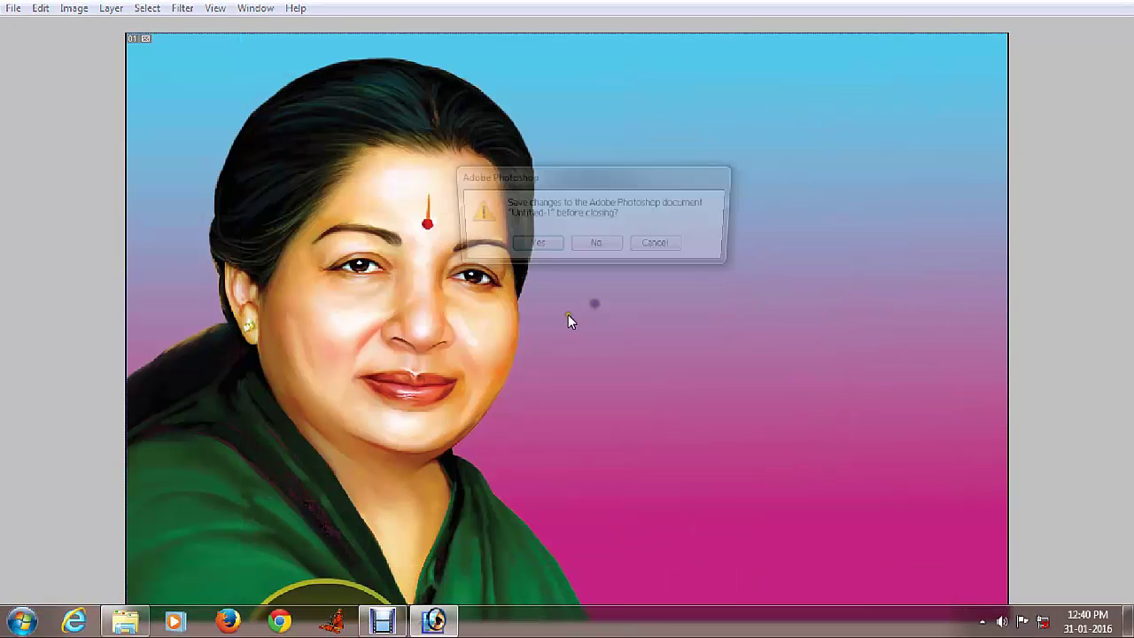
click(588, 253)
- Browse the Open dialog to Removable Disk (K:) and preview its files
key(ctrl+o)
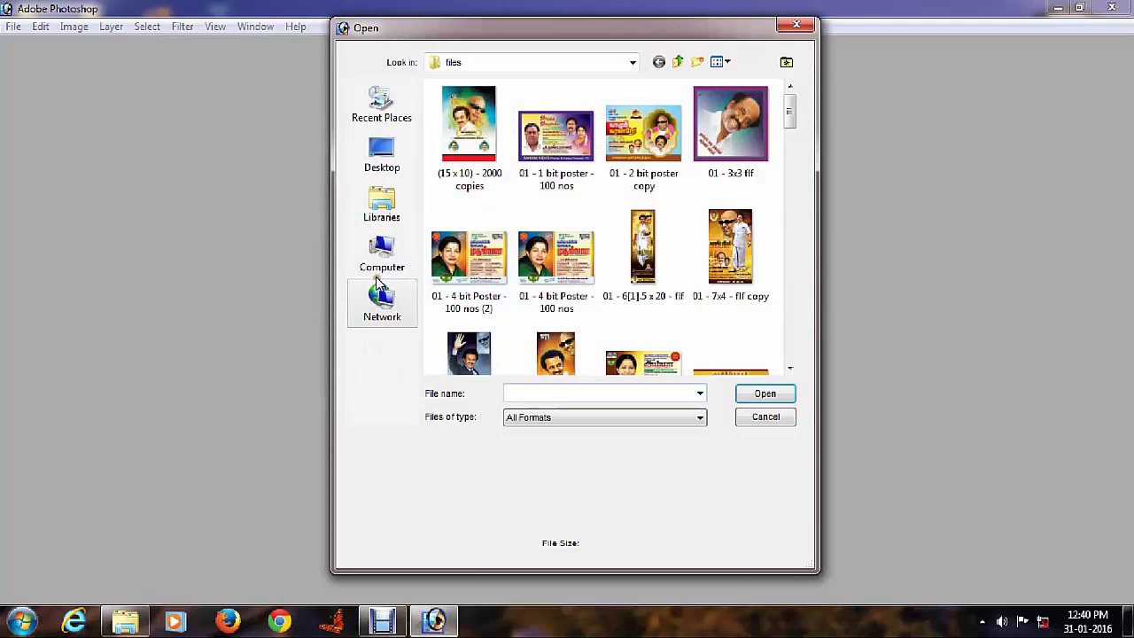
click(379, 262)
click(576, 297)
scroll(547, 315, down, 3)
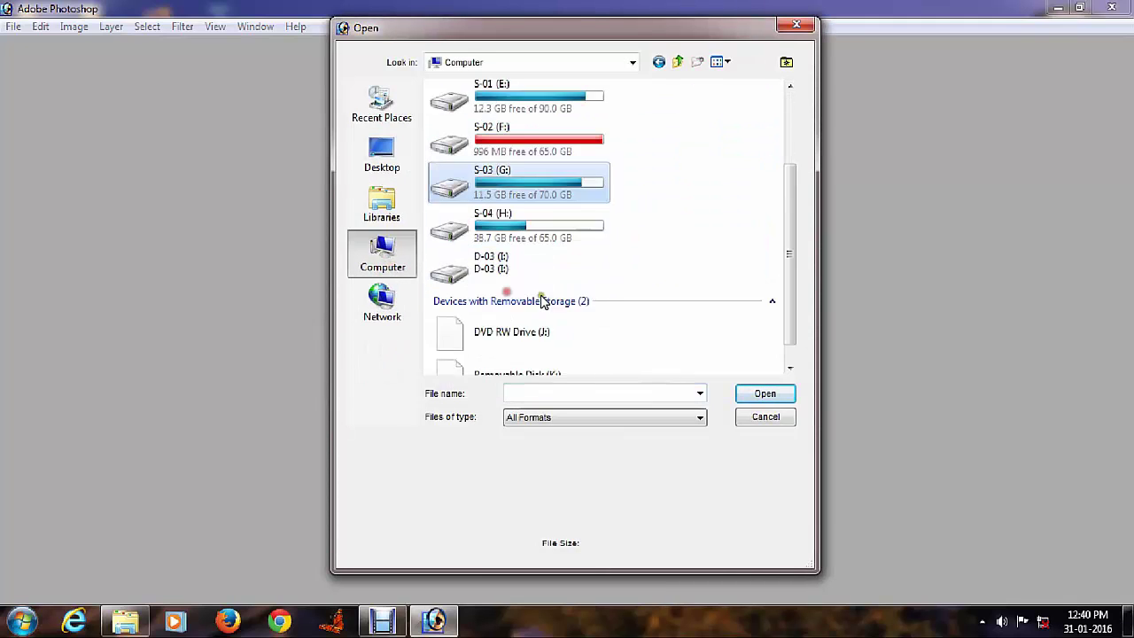
double_click(481, 345)
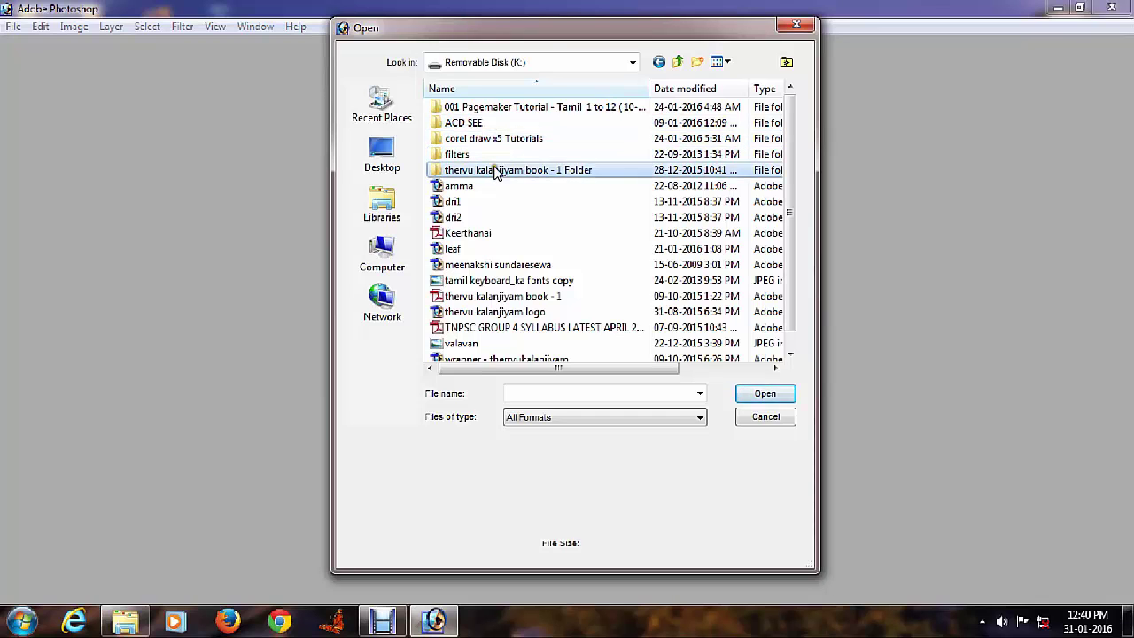
click(459, 185)
scroll(509, 286, down, 1)
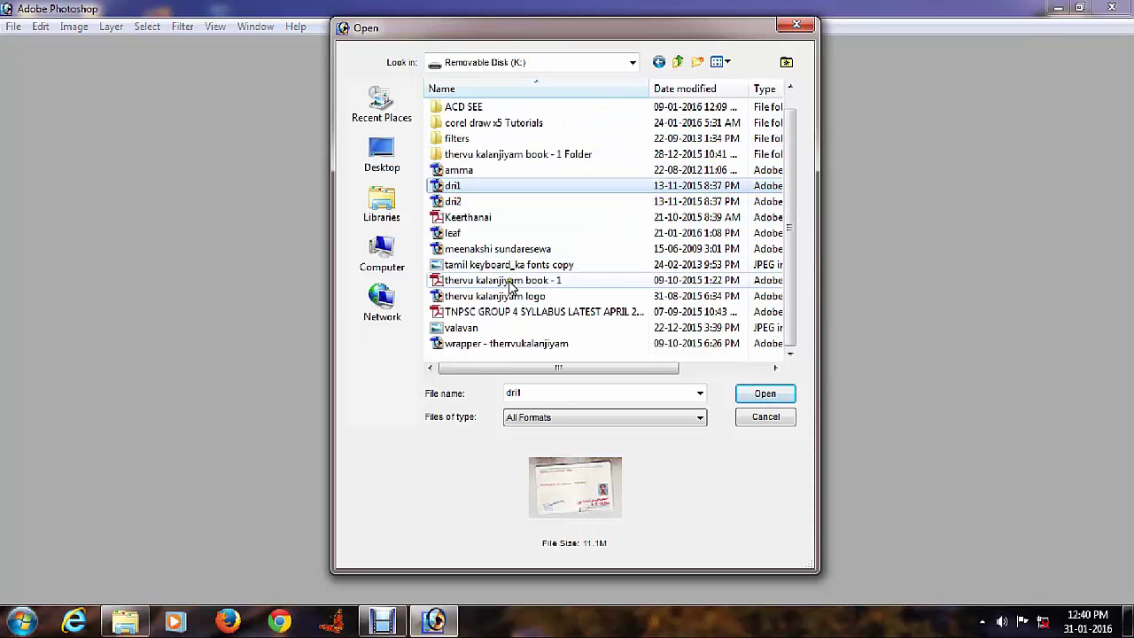
click(494, 265)
- Switch to Large icons, open the man's blue-background photo, and fit it on screen
click(722, 69)
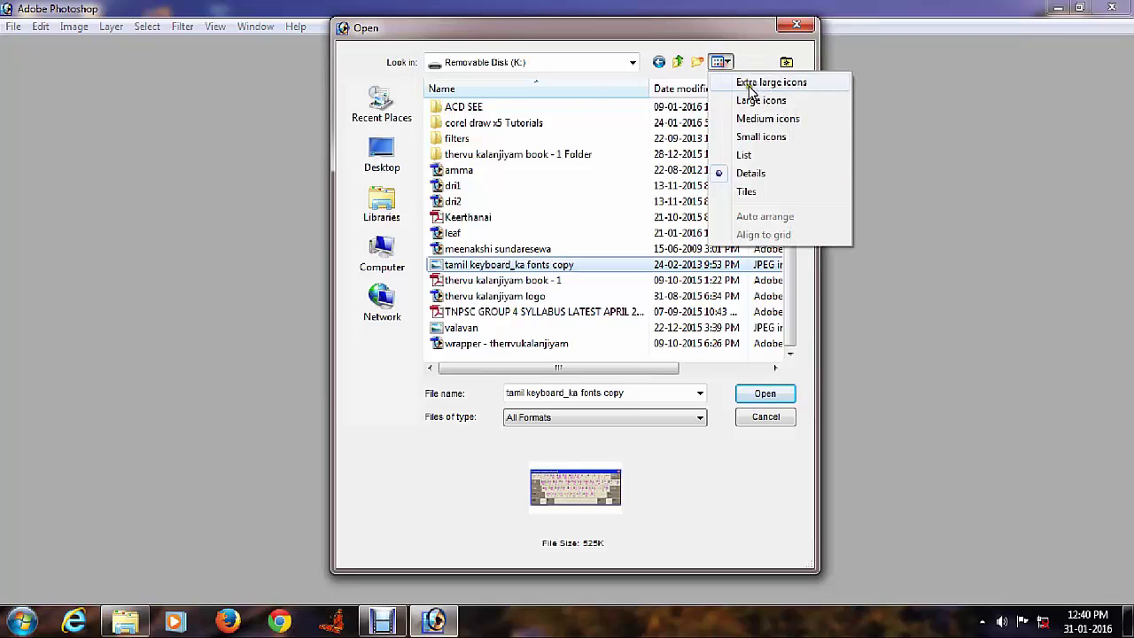
click(753, 98)
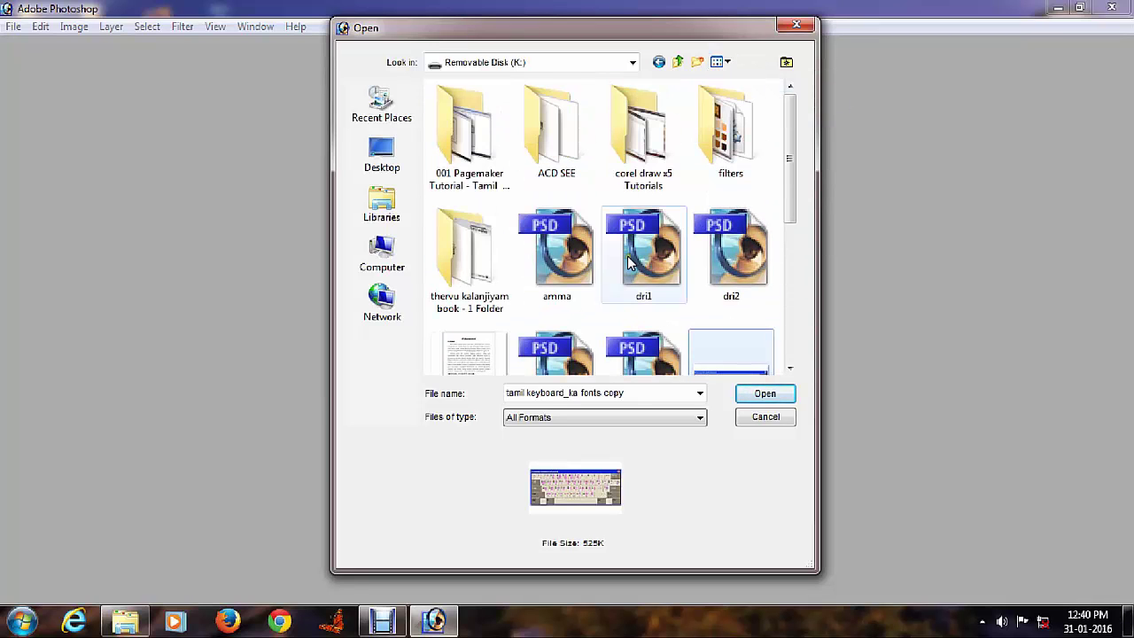
scroll(633, 292, down, 2)
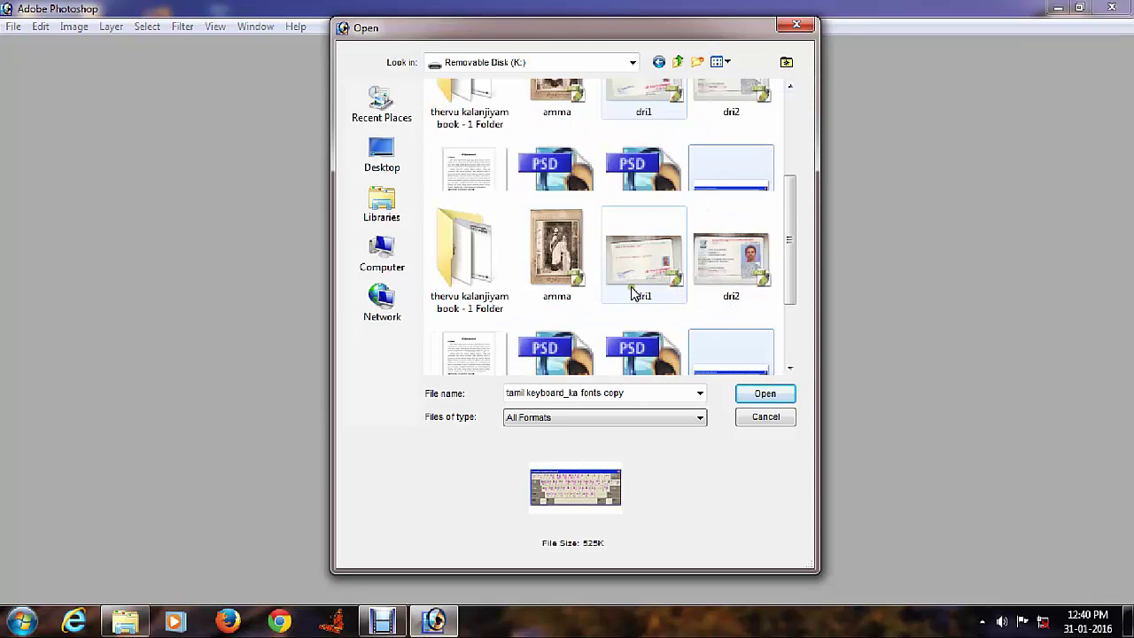
scroll(650, 322, down, 3)
click(730, 186)
click(753, 392)
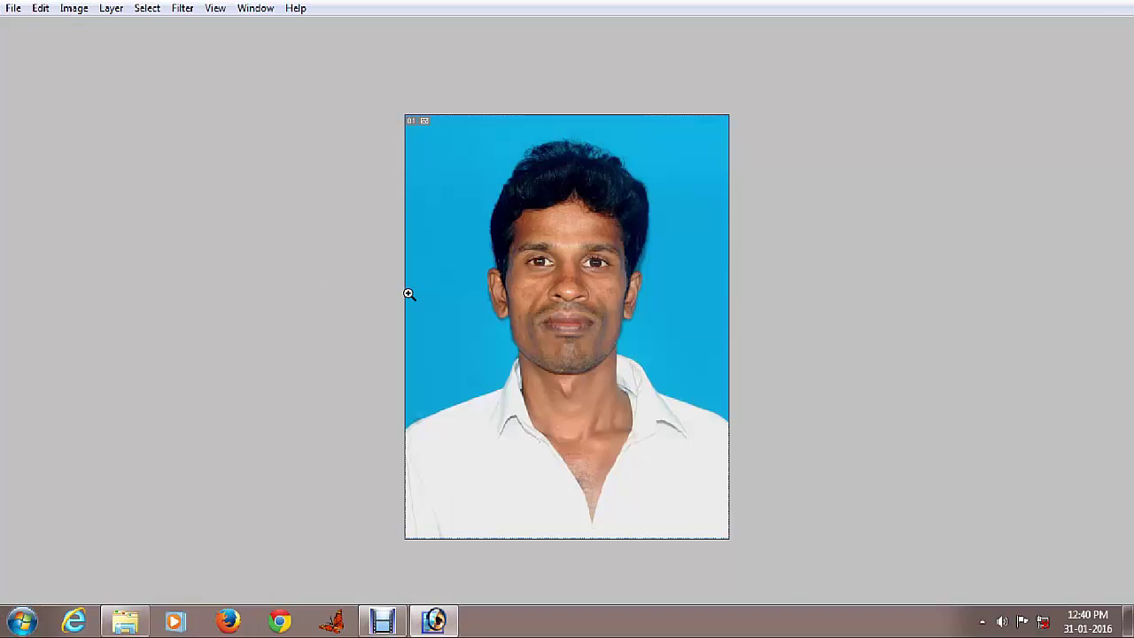
right_click(408, 293)
click(435, 301)
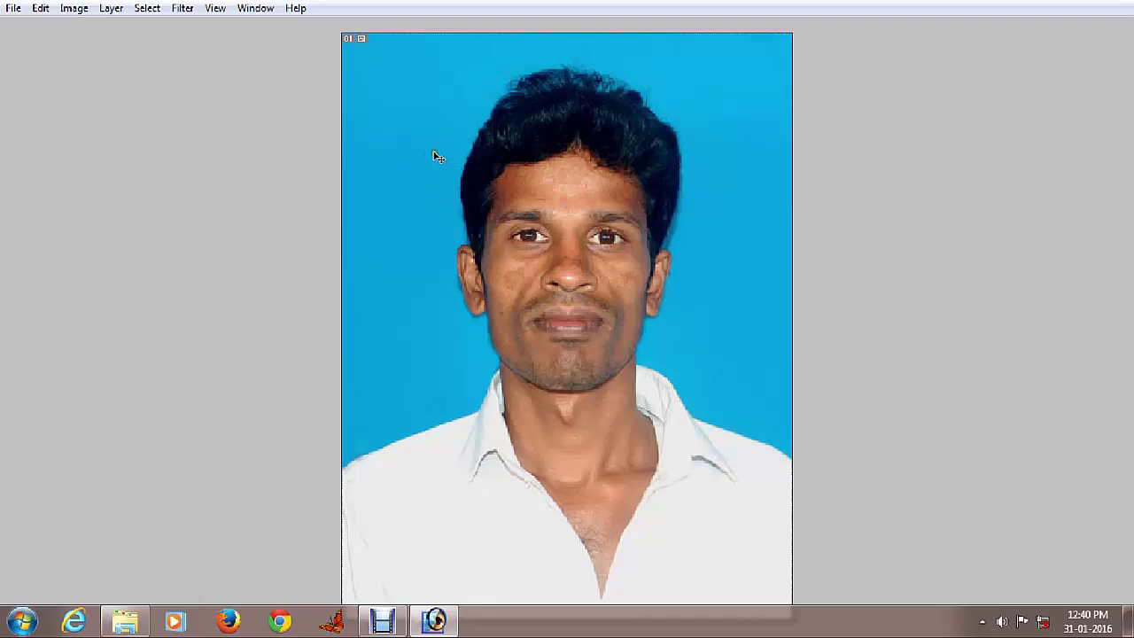
- Try Magic Wand selections on the blue backdrop, forehead, cheek and white shirt, then deselect
click(422, 126)
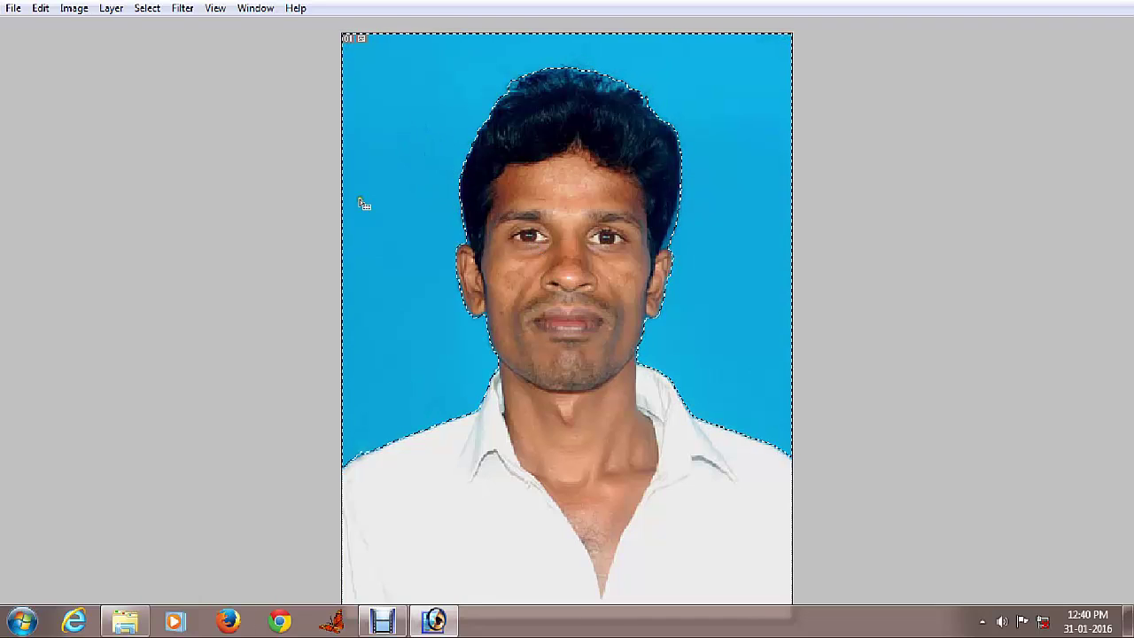
key(ctrl+d)
key(Tab)
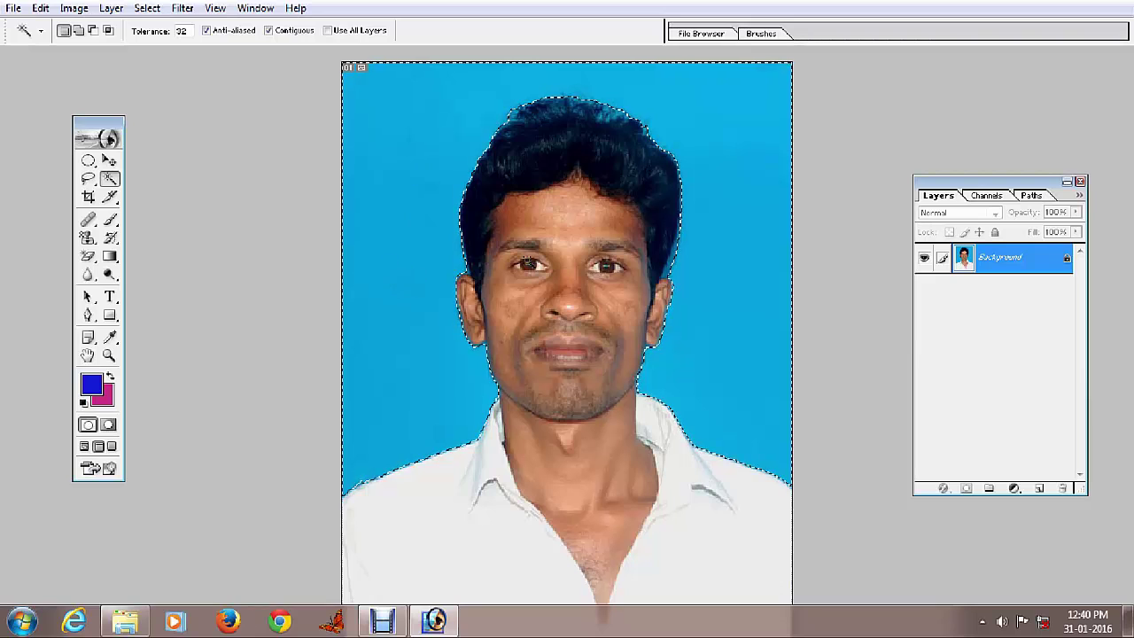
click(563, 226)
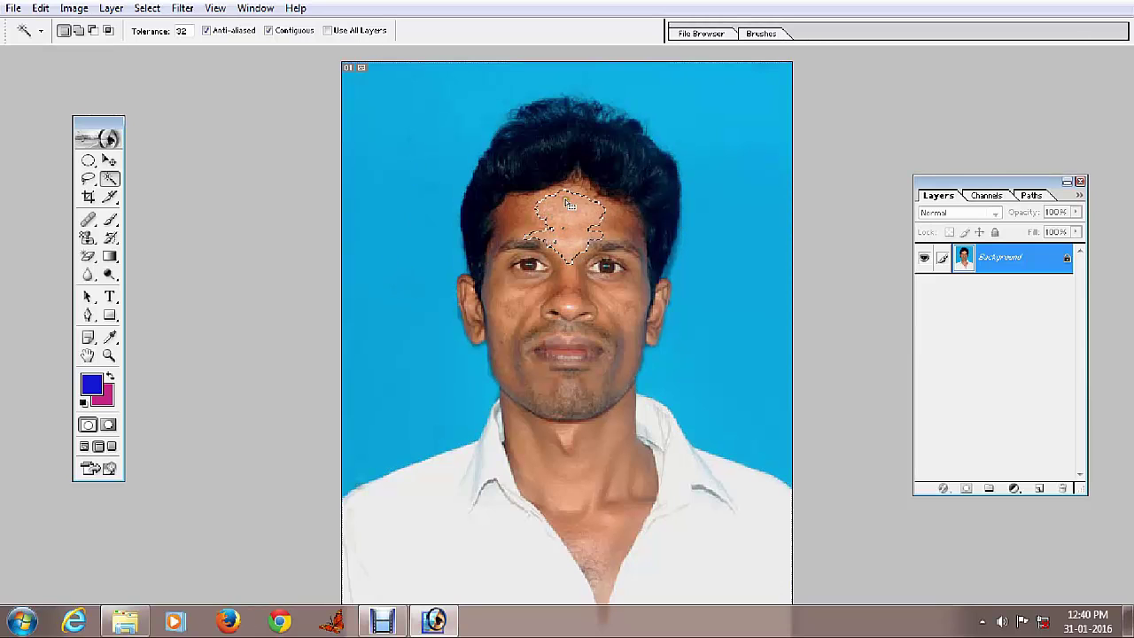
click(516, 217)
click(517, 322)
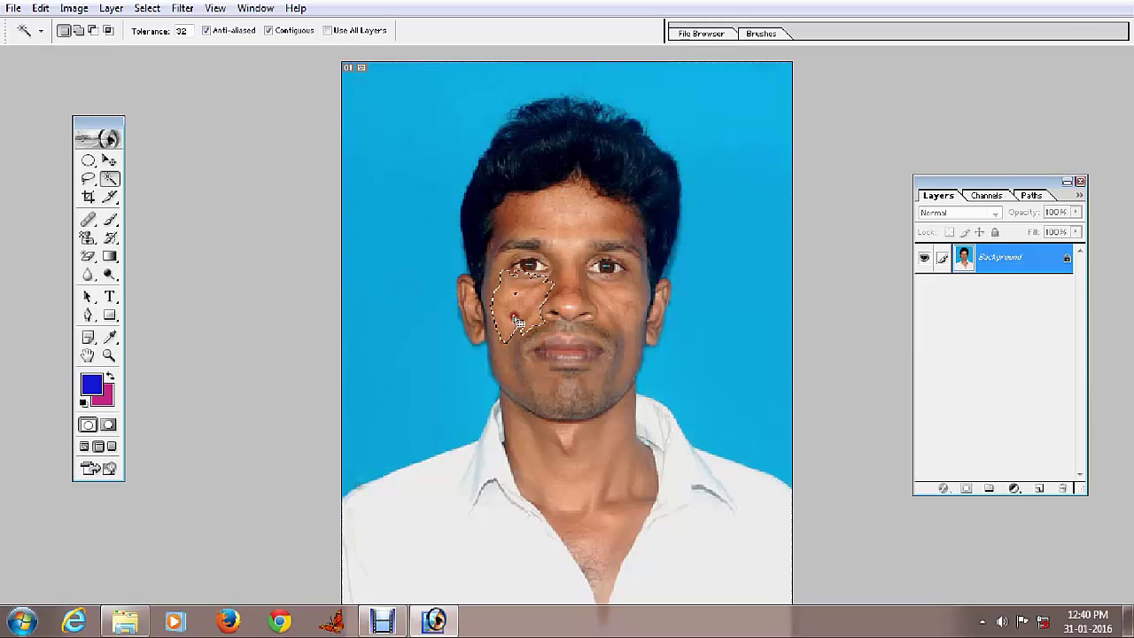
click(475, 492)
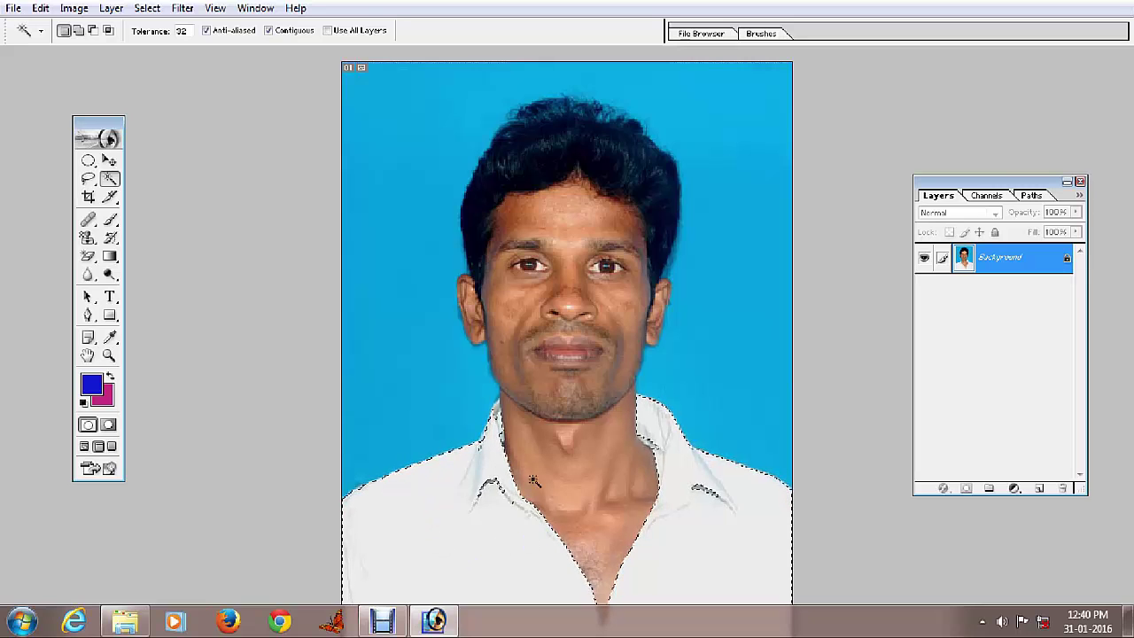
click(422, 374)
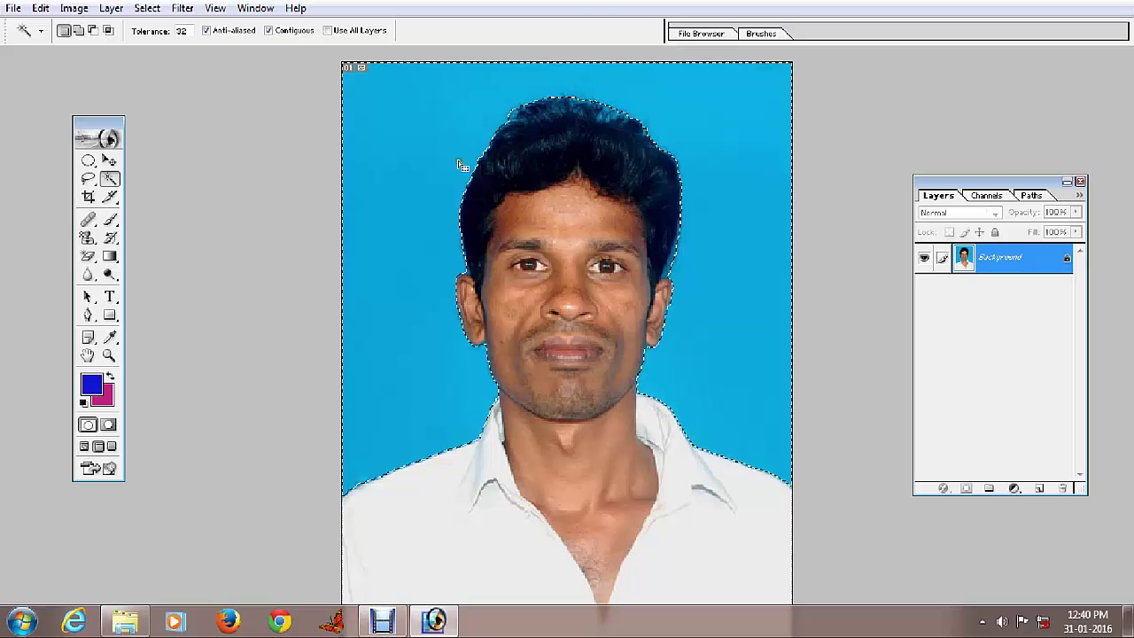
key(ctrl+d)
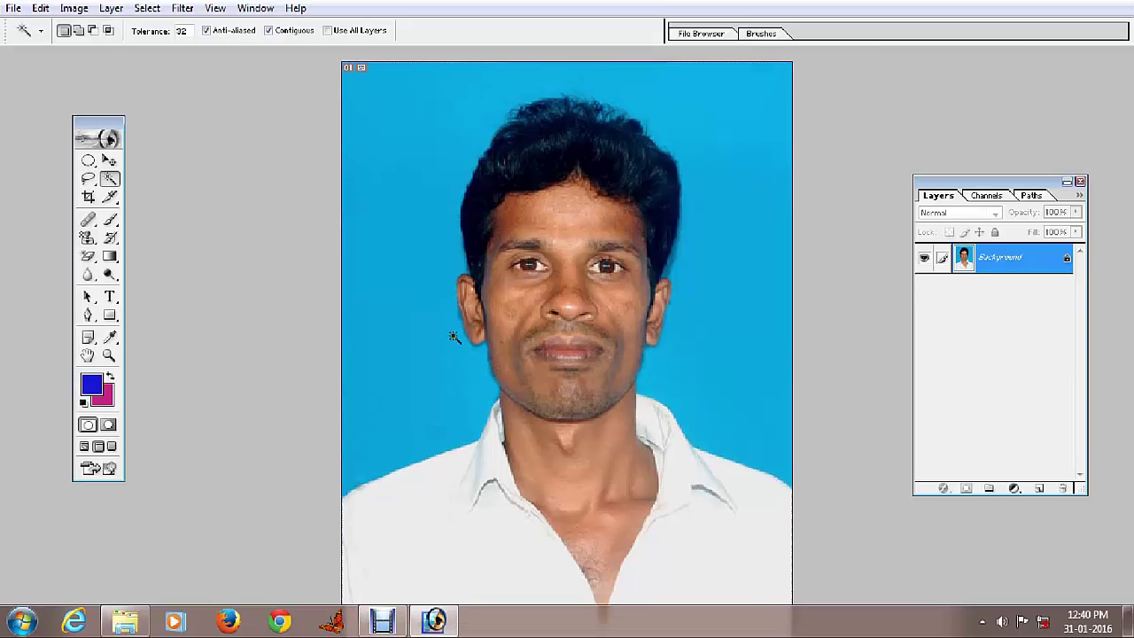
key(z)
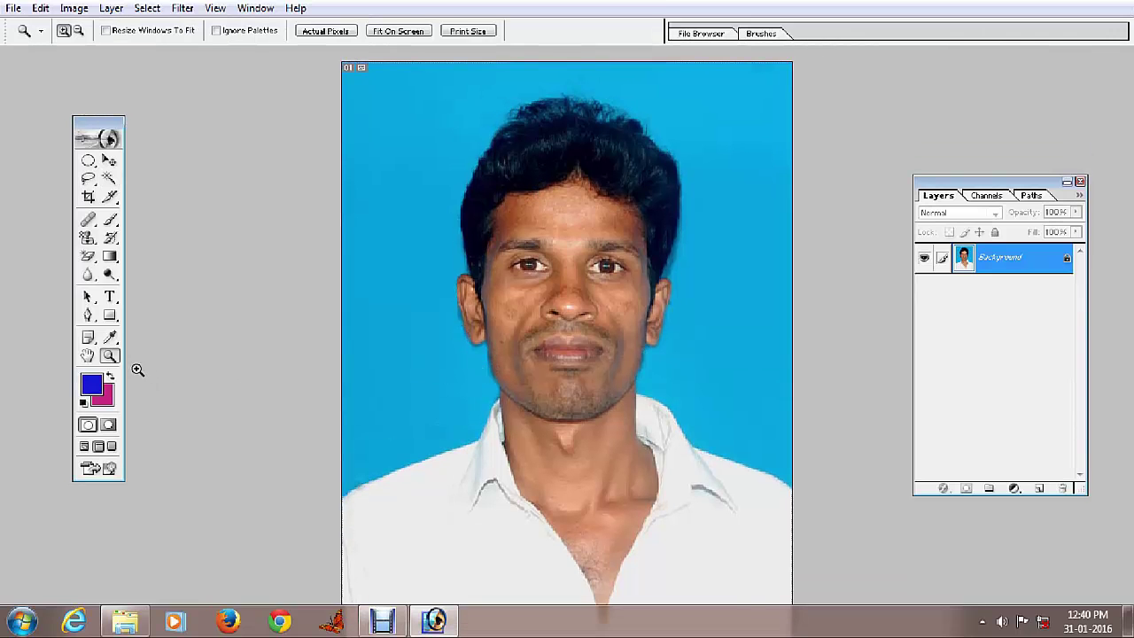
- Zoom in on the neck and begin a Pen path along the left shoulder edge
drag(281, 553, 263, 533)
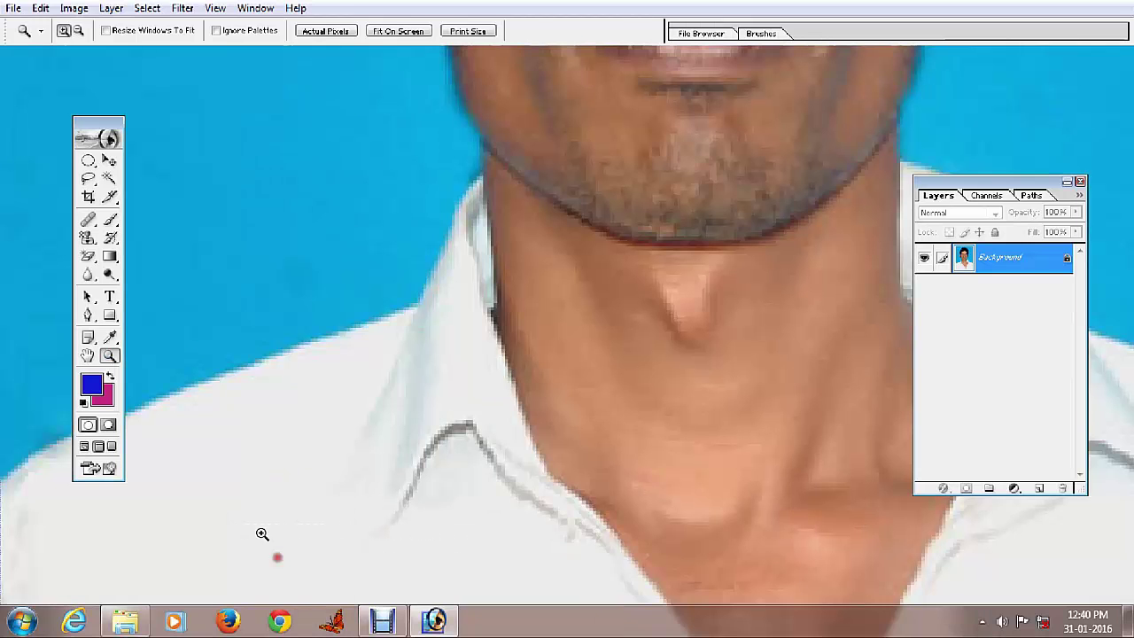
click(88, 316)
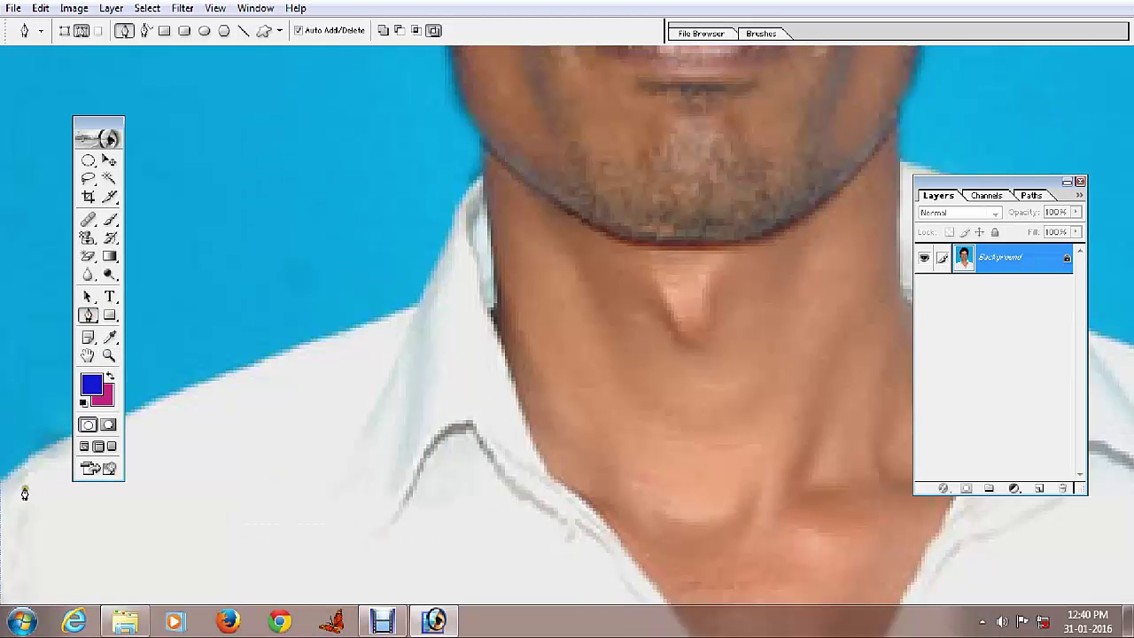
key(Tab)
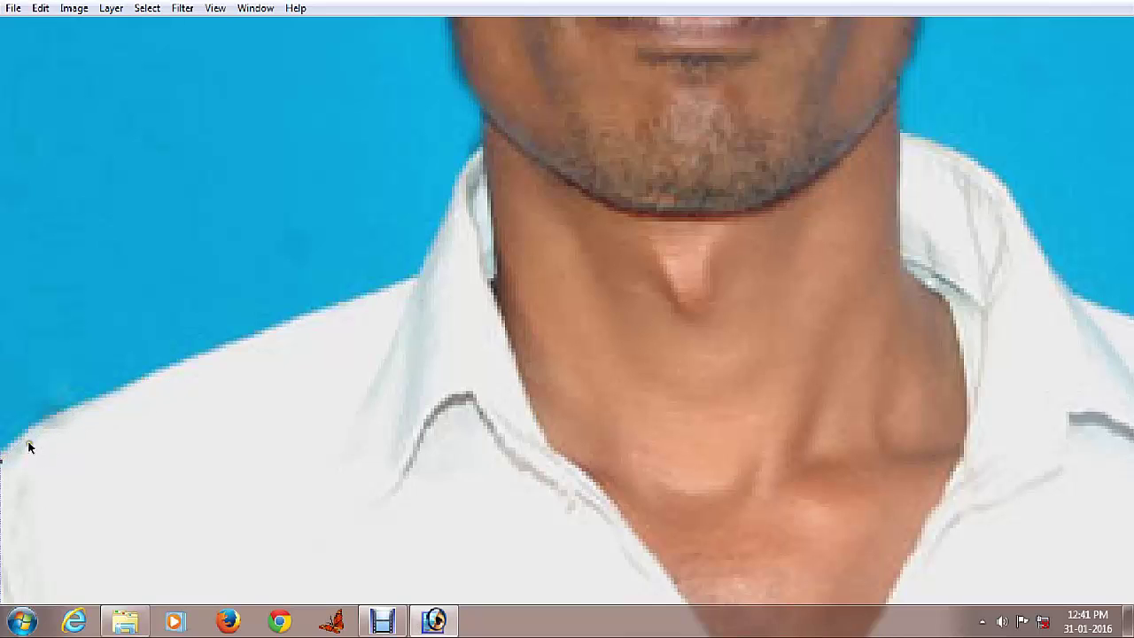
drag(195, 357, 314, 399)
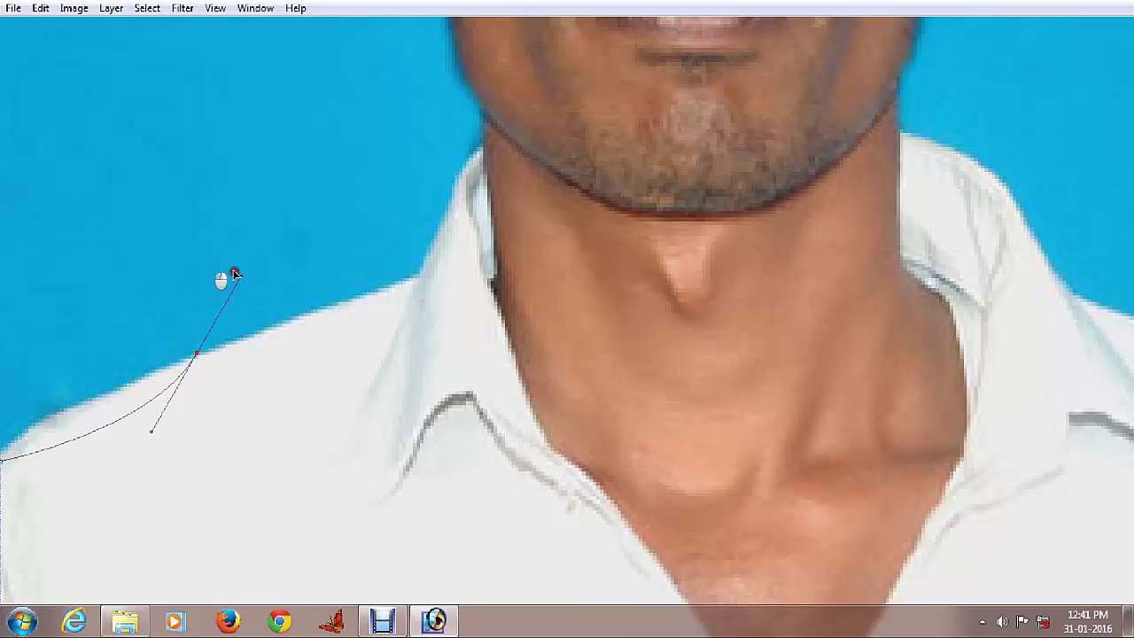
mouse_move(314, 400)
mouse_down()
mouse_move(176, 356)
mouse_move(361, 373)
mouse_move(348, 298)
mouse_up()
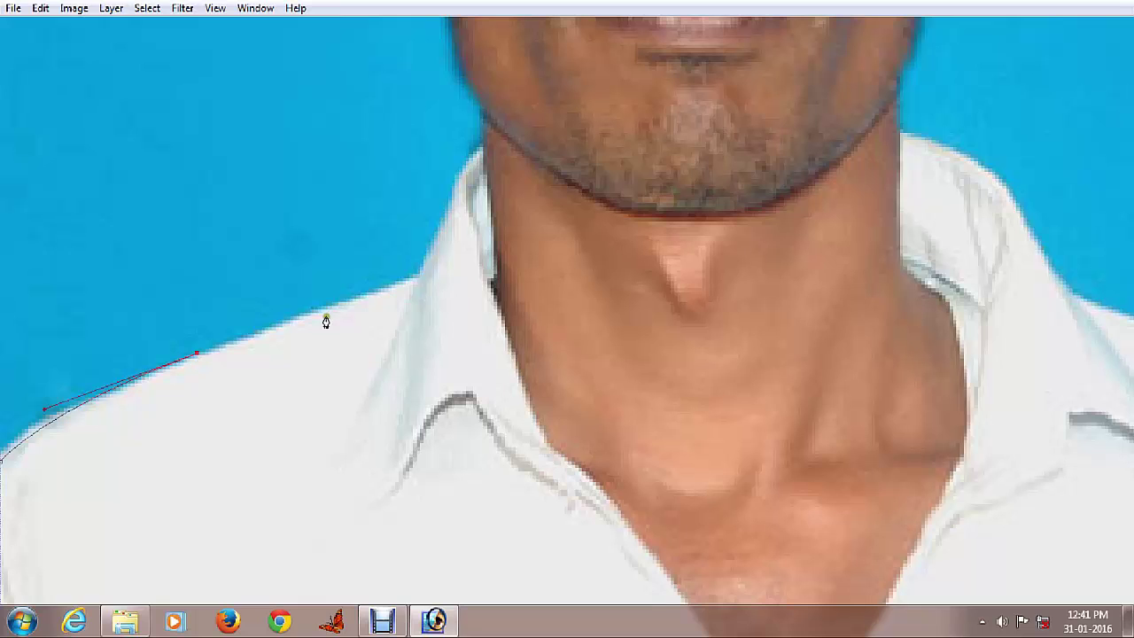
click(416, 284)
drag(451, 228, 340, 334)
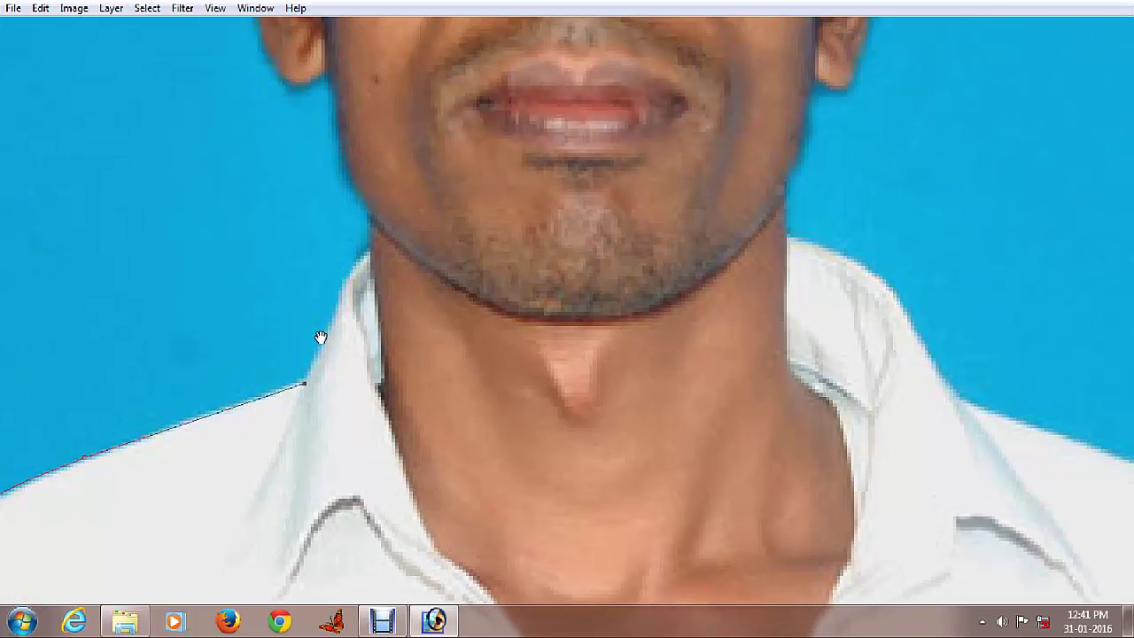
- Continue the path up the neck and jaw and around the left ear
click(352, 280)
drag(369, 251, 397, 236)
click(369, 217)
scroll(362, 133, up, 4)
scroll(355, 252, up, 1)
drag(349, 249, 343, 193)
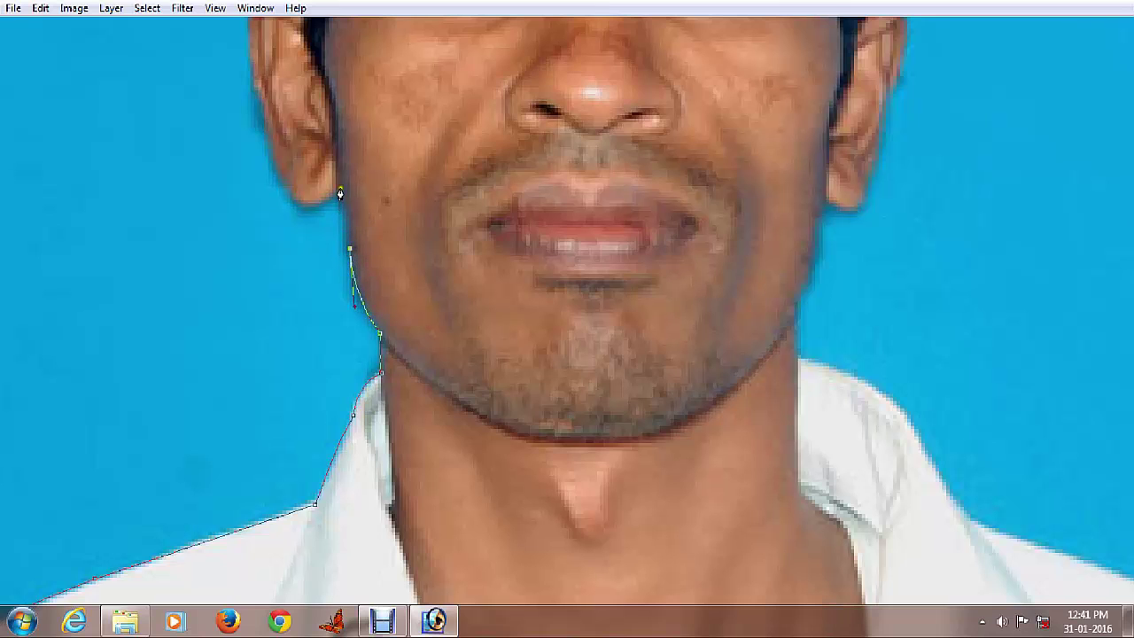
mouse_move(302, 205)
mouse_down()
mouse_move(324, 299)
mouse_move(293, 245)
mouse_move(321, 301)
mouse_up()
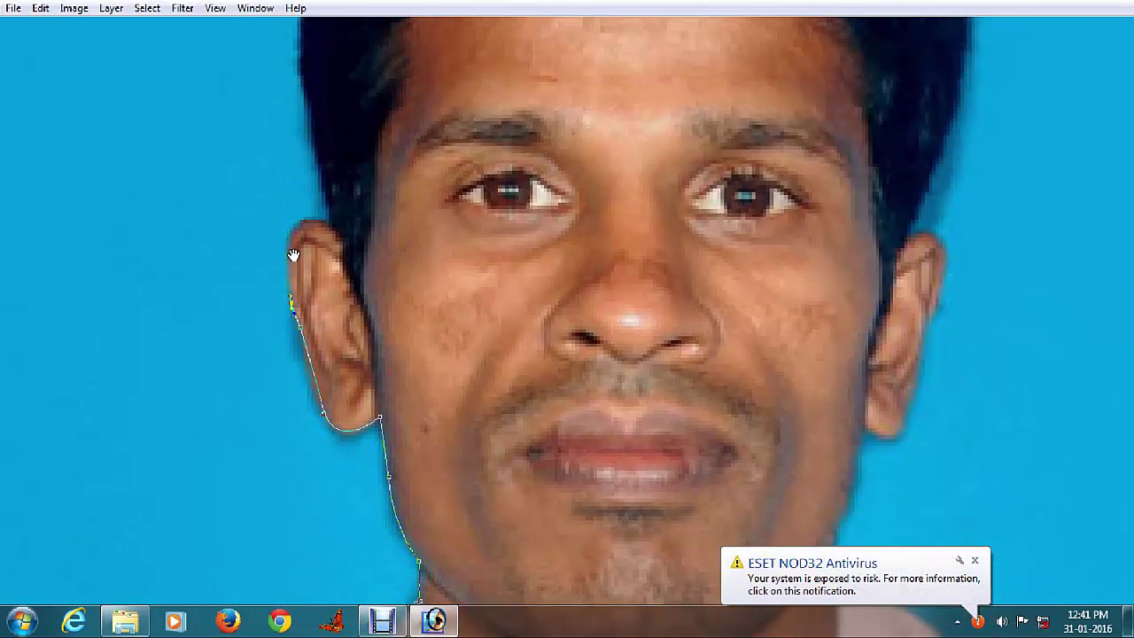
drag(298, 197, 294, 257)
drag(310, 219, 397, 271)
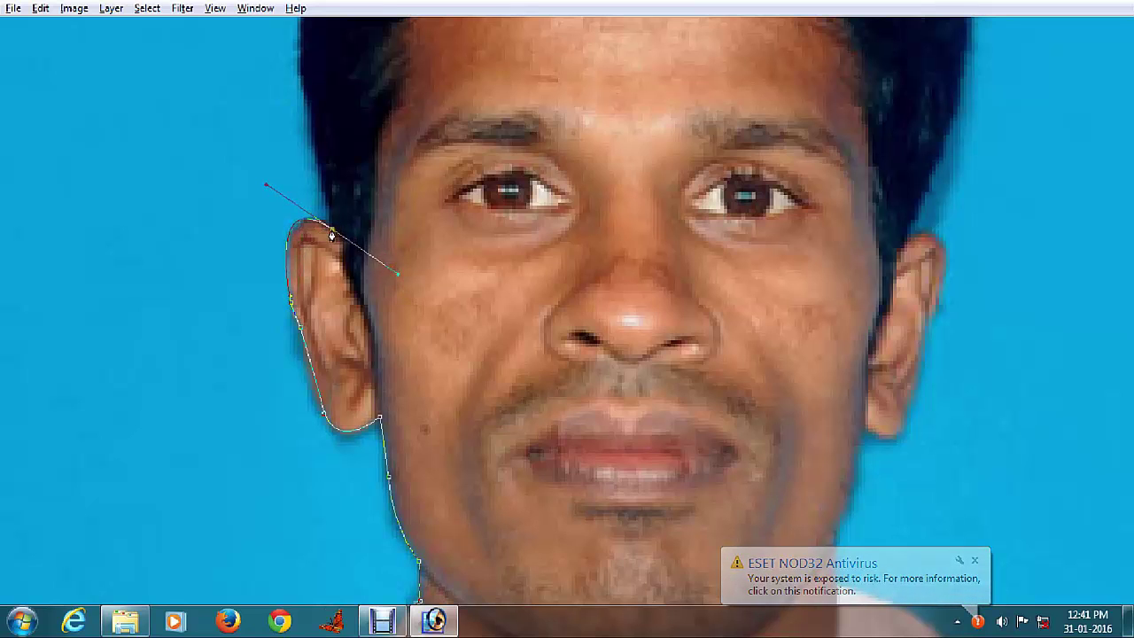
drag(334, 168, 337, 346)
- Add curved path anchors along the hairline above the left ear and up the side of the hair
click(316, 273)
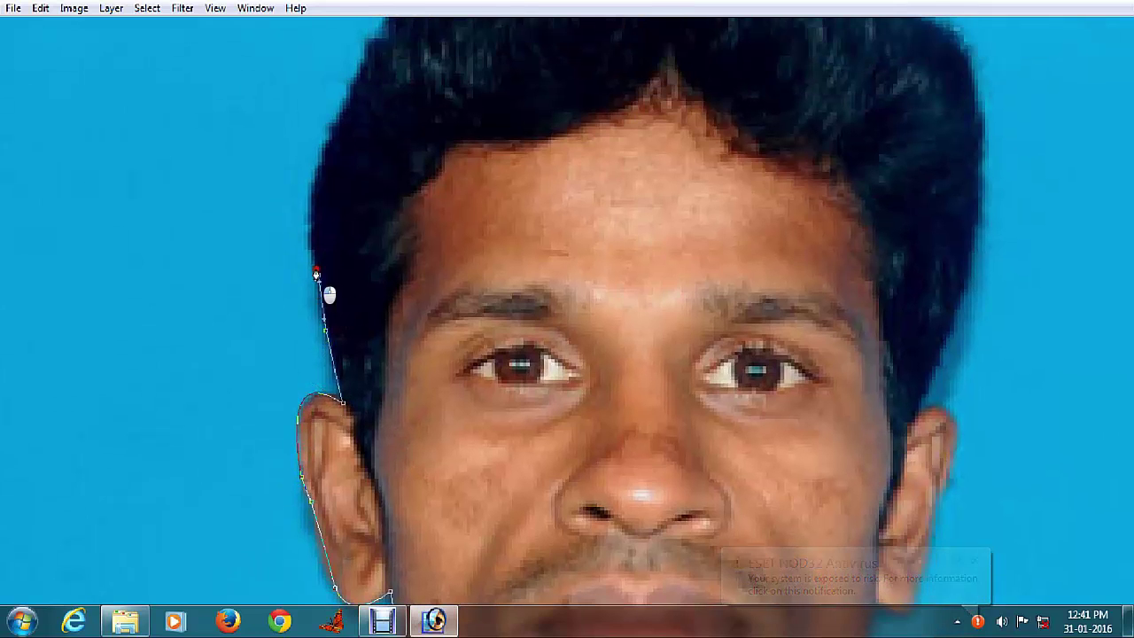
drag(304, 190, 290, 318)
click(332, 223)
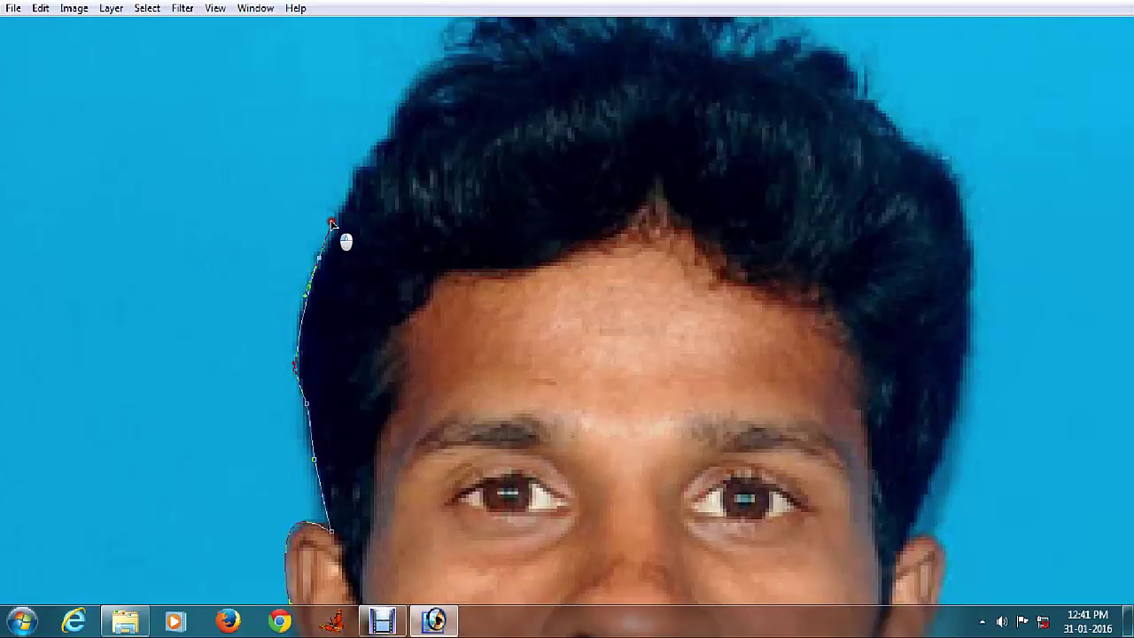
mouse_move(331, 222)
mouse_down()
mouse_move(354, 233)
mouse_move(336, 350)
mouse_up()
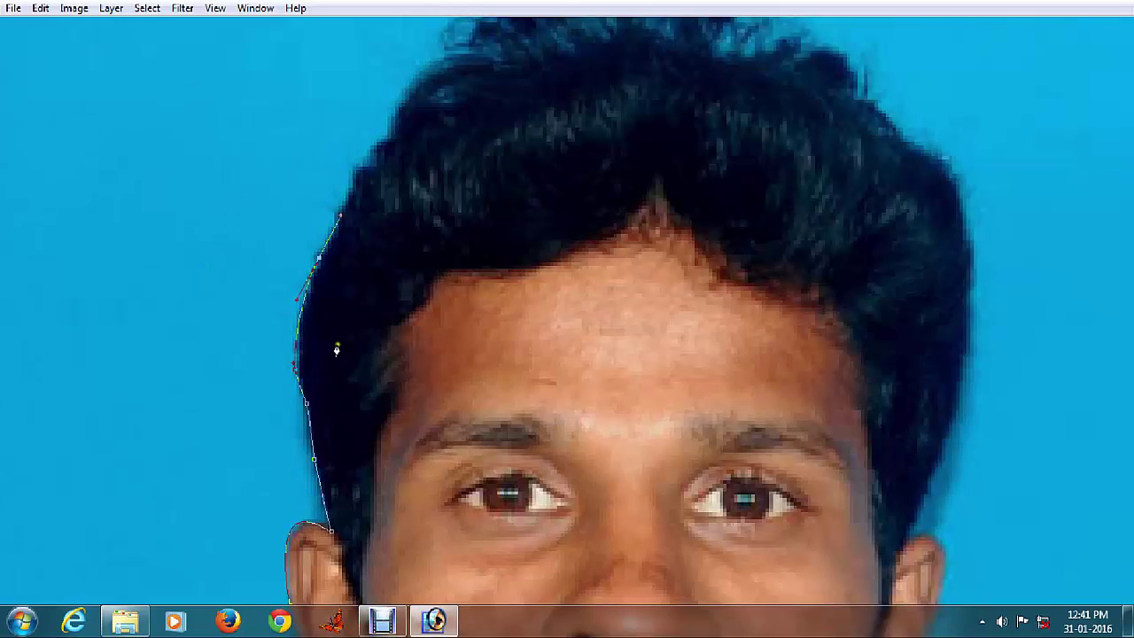
drag(392, 182, 317, 307)
click(316, 259)
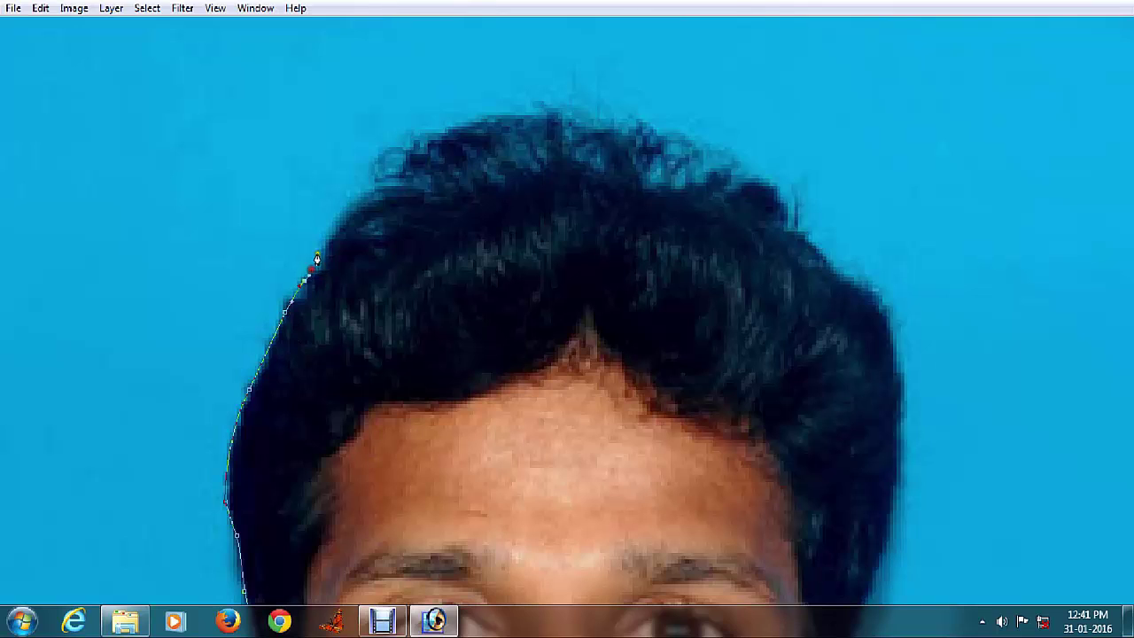
- Trace the path across the top of the hair and down to the right ear
drag(463, 236, 399, 247)
drag(334, 180, 726, 233)
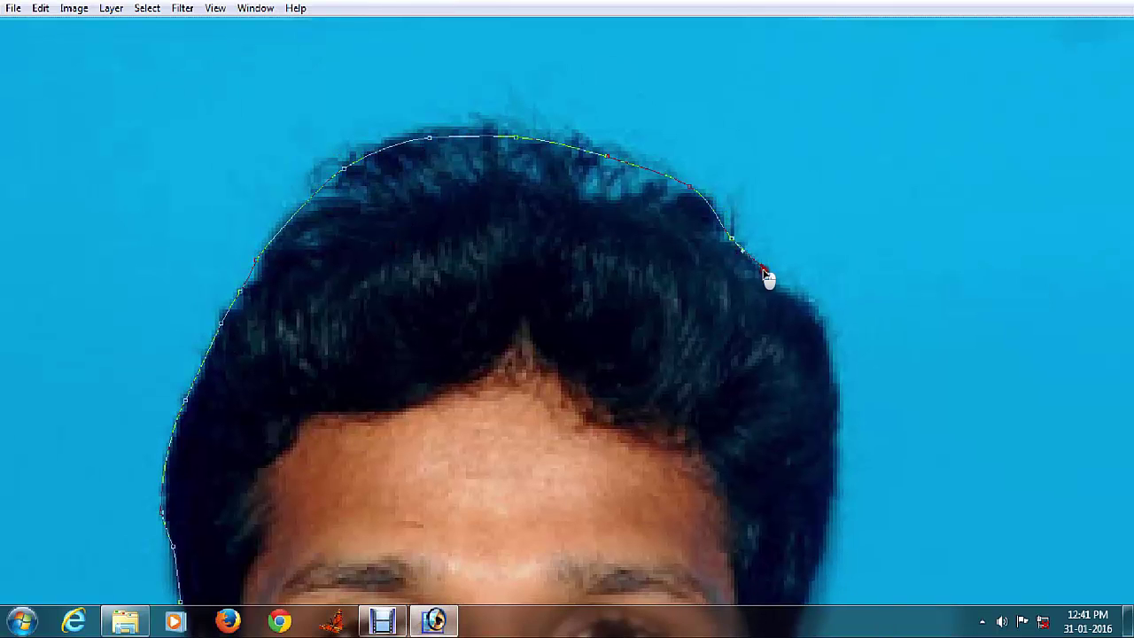
drag(702, 343, 658, 182)
drag(781, 217, 804, 314)
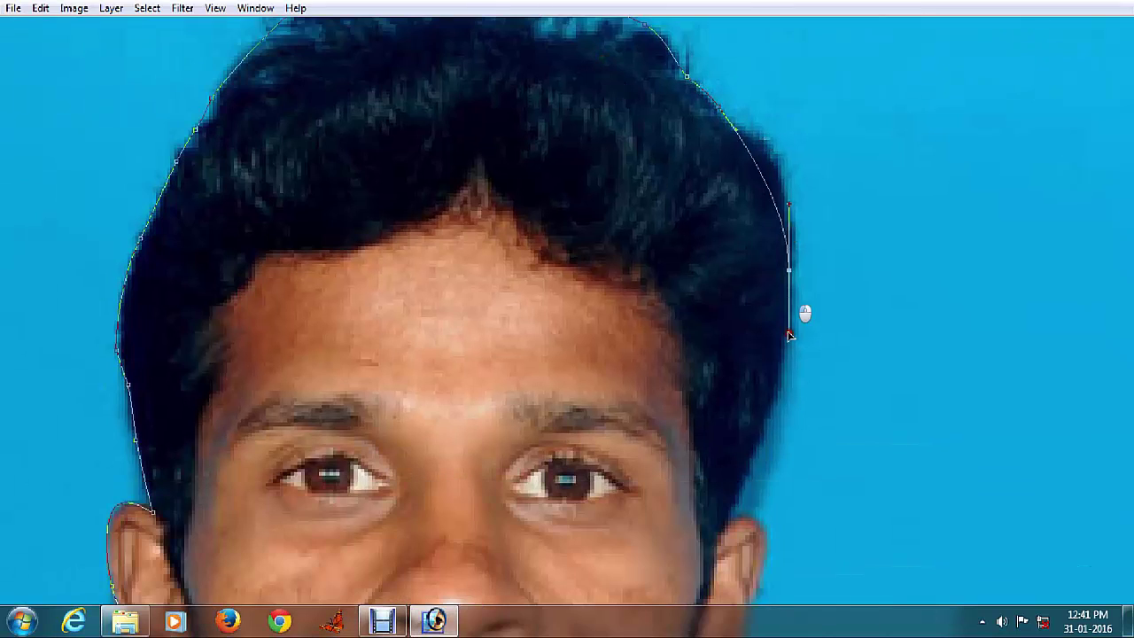
drag(770, 450, 808, 276)
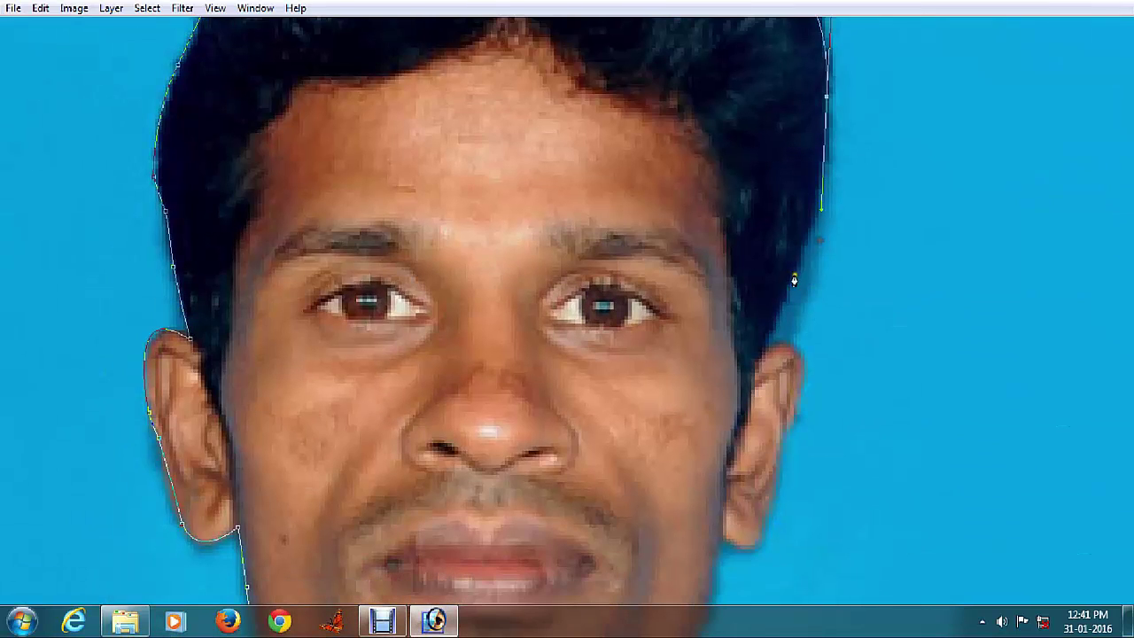
drag(822, 209, 765, 342)
drag(777, 405, 824, 273)
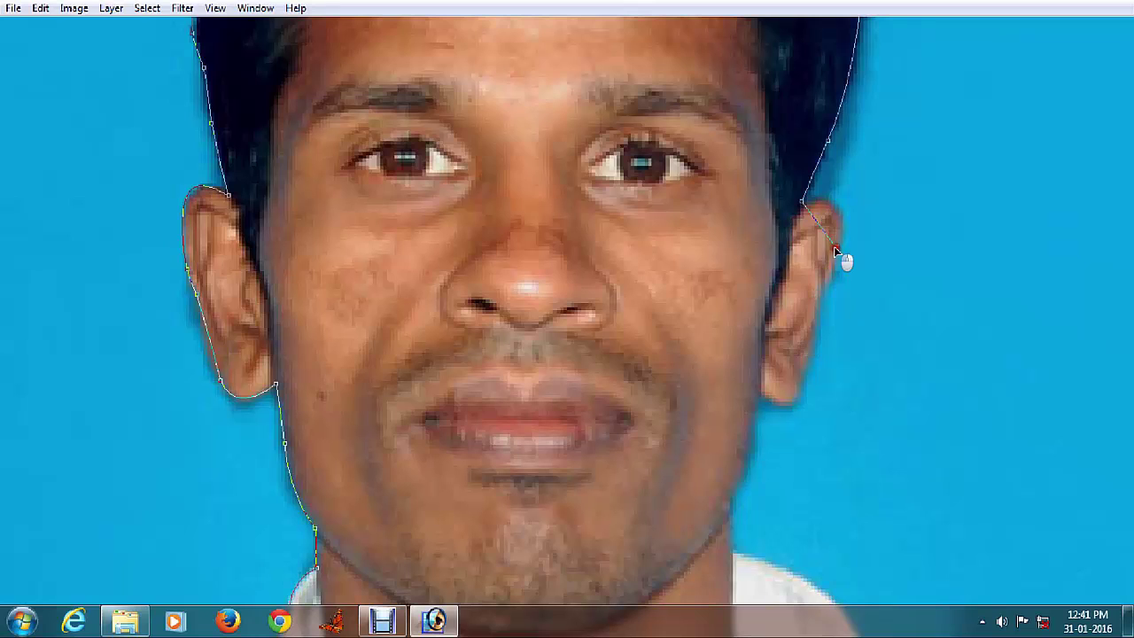
mouse_move(796, 377)
mouse_down()
mouse_move(792, 391)
mouse_move(714, 370)
mouse_up()
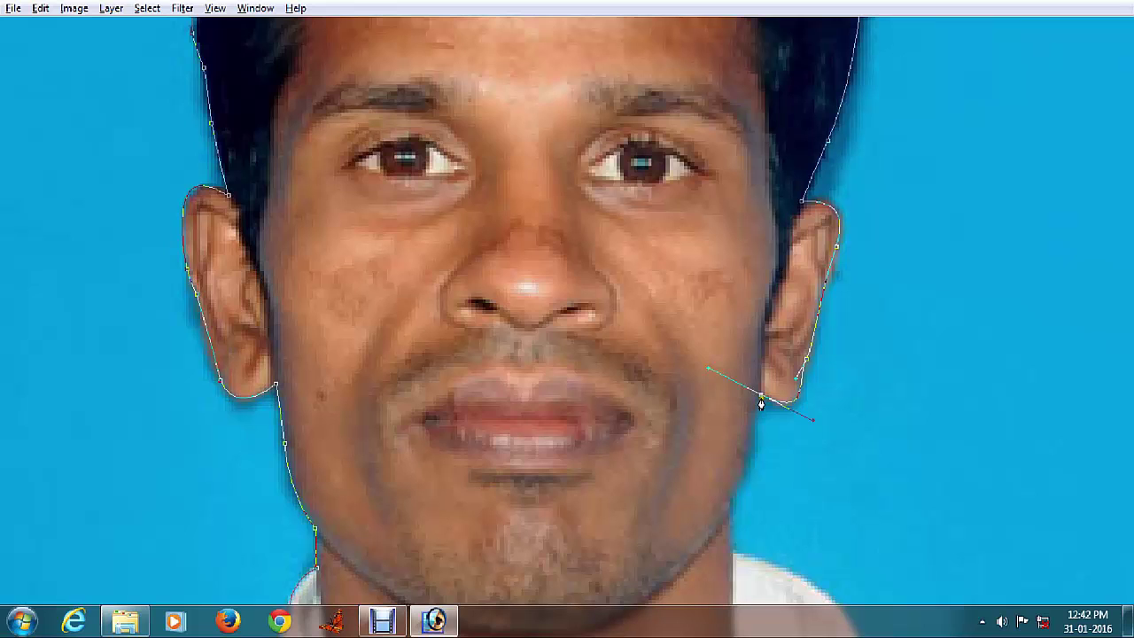
- Continue the path below the right ear and down the jaw, redoing one misplaced point
scroll(759, 399, down, 3)
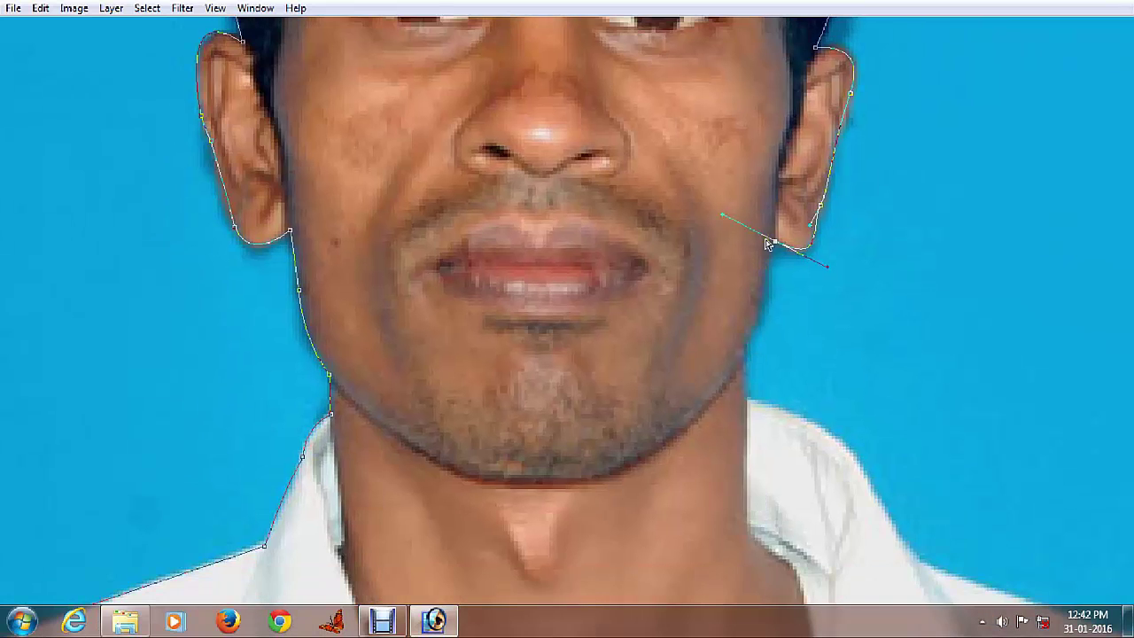
drag(748, 347, 725, 381)
key(ctrl+z)
scroll(749, 299, down, 2)
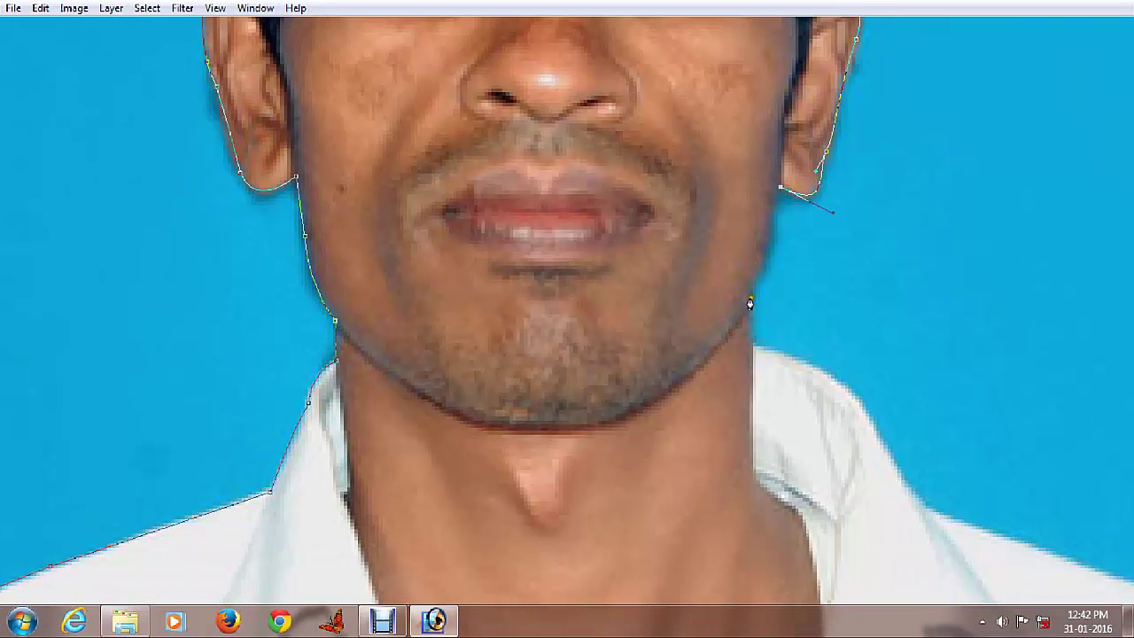
drag(750, 303, 718, 341)
click(750, 344)
scroll(750, 343, down, 5)
- Extend the path over the right collar and along the right shoulder
drag(816, 266, 842, 339)
click(882, 352)
scroll(884, 354, down, 5)
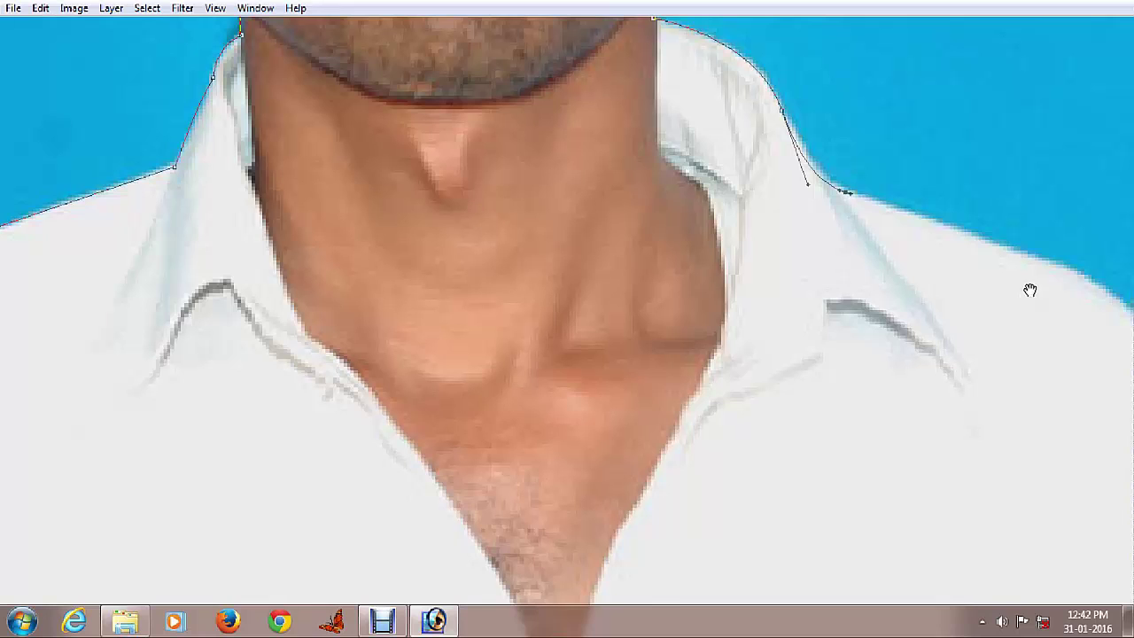
click(1021, 252)
drag(1114, 295, 1129, 336)
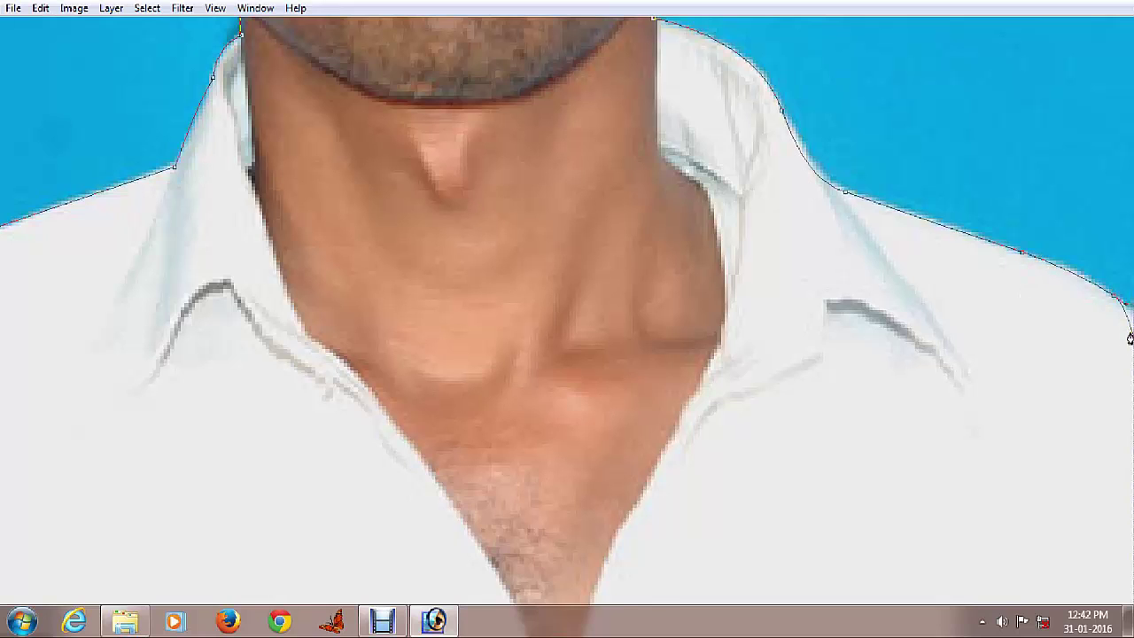
key(ctrl+minus)
key(ctrl+minus)
key(ctrl+minus)
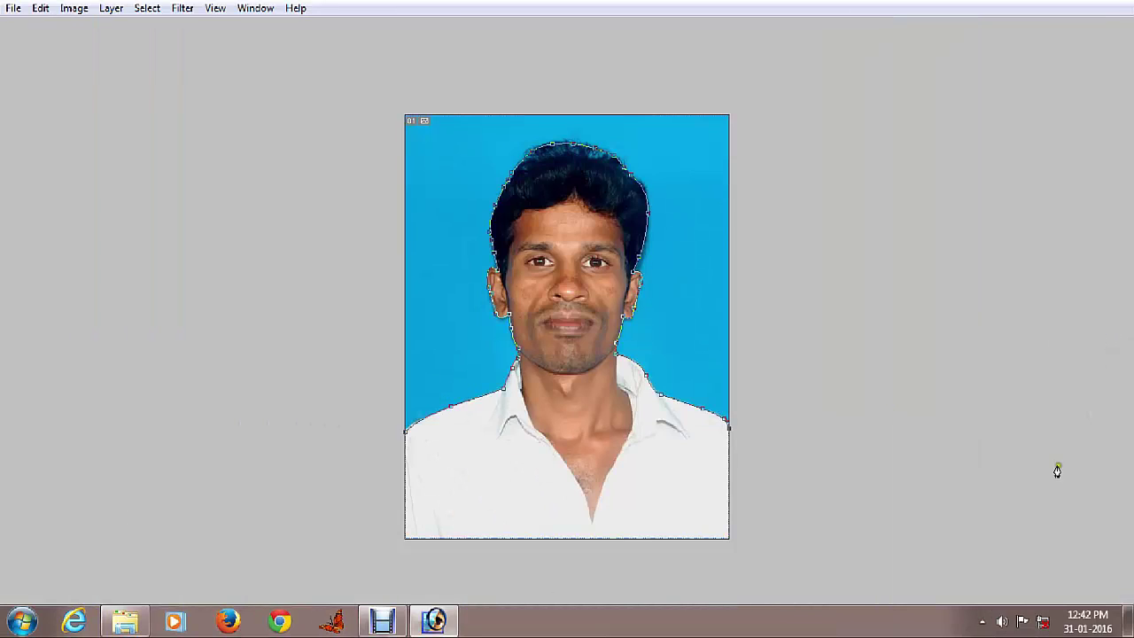
- Close the pen path at its start point and convert it into a selection
drag(845, 563, 951, 542)
click(379, 569)
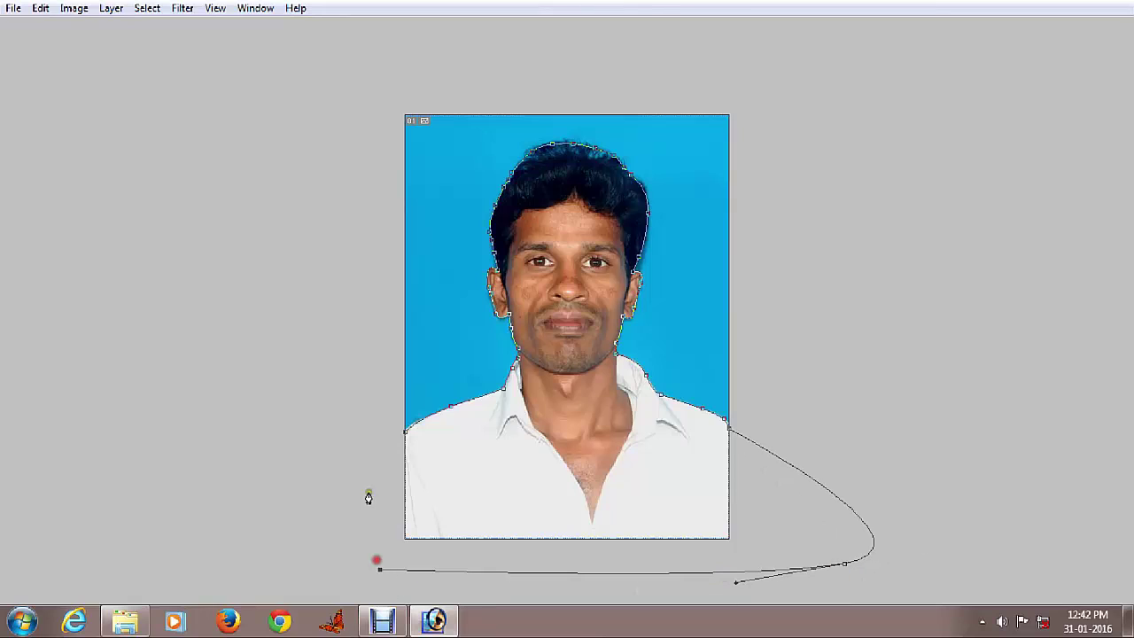
click(403, 438)
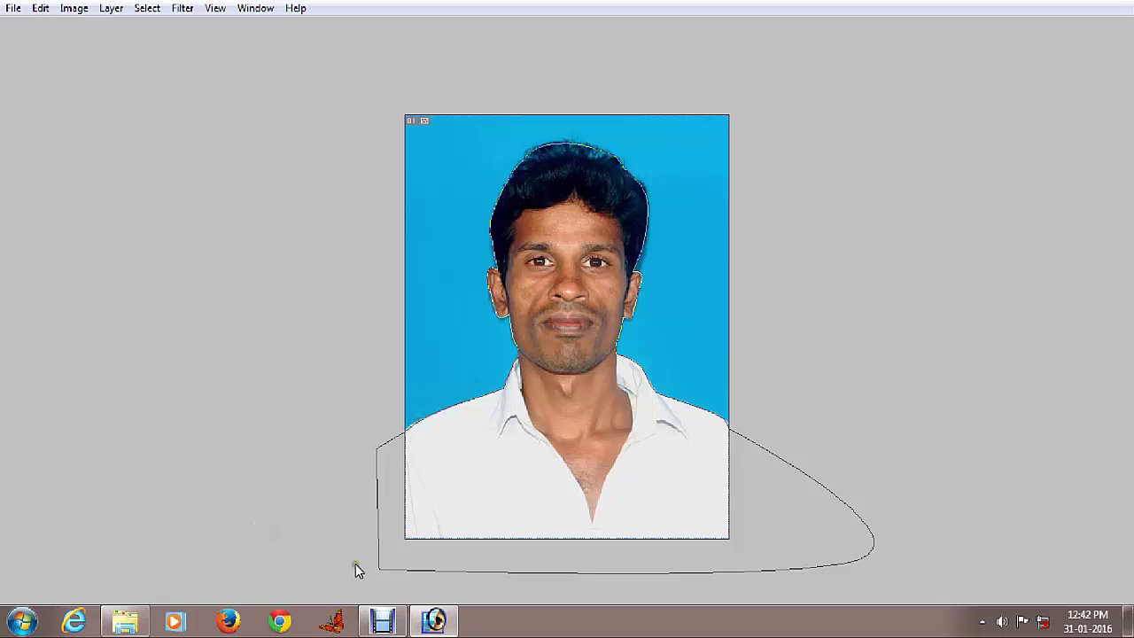
key(ctrl+Return)
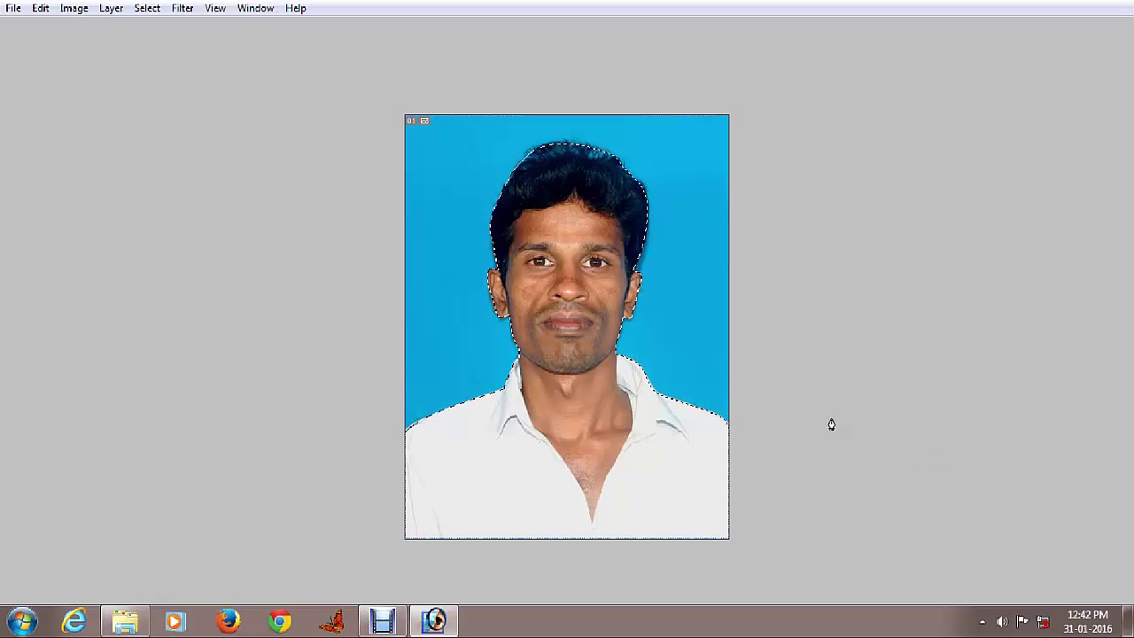
- Feather the selection by 3 pixels
key(ctrl+alt+d)
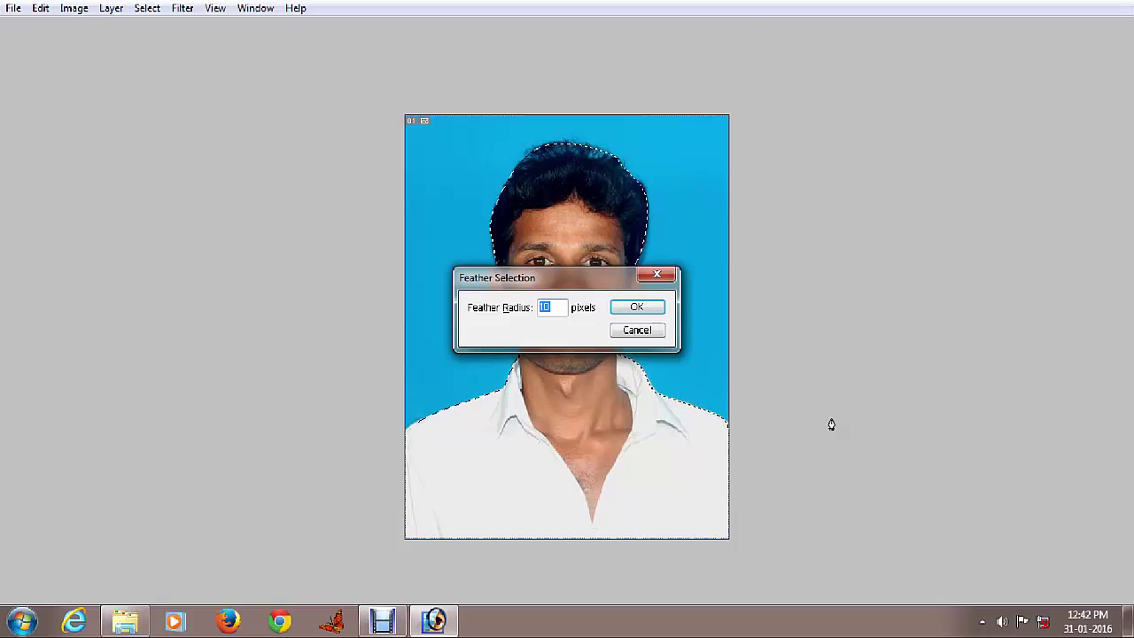
key(Return)
click(147, 8)
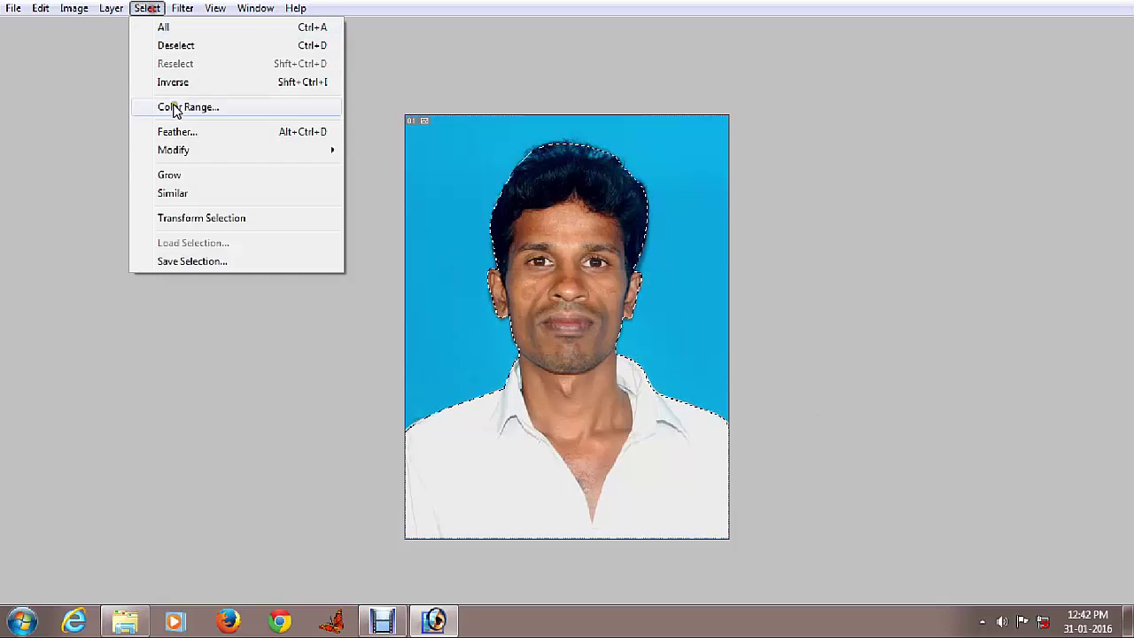
click(179, 132)
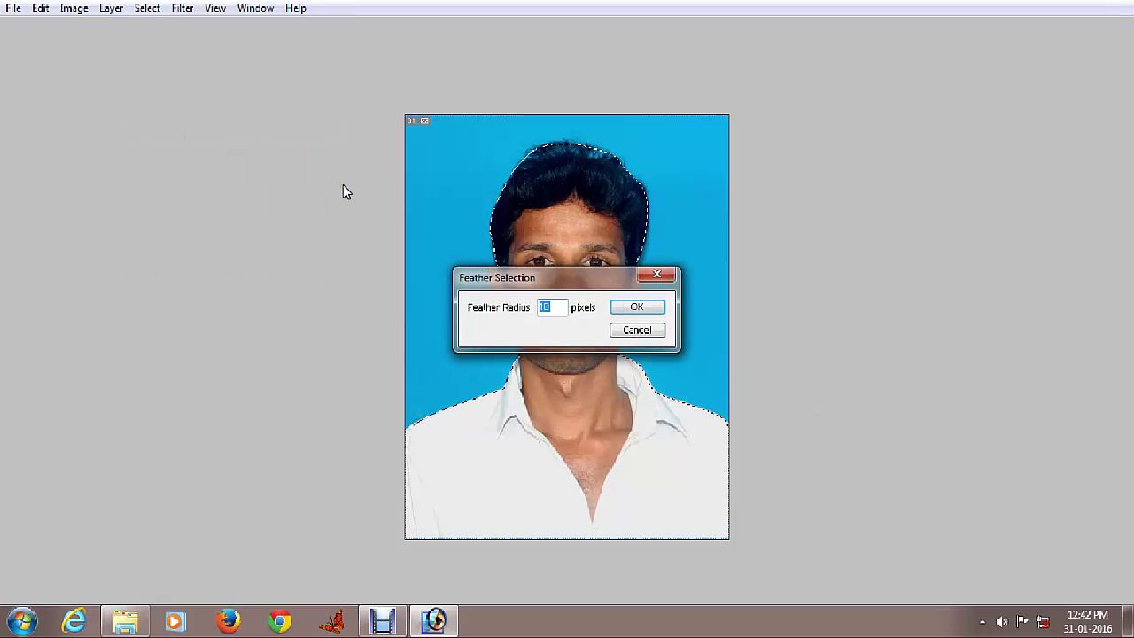
text(3)
key(Return)
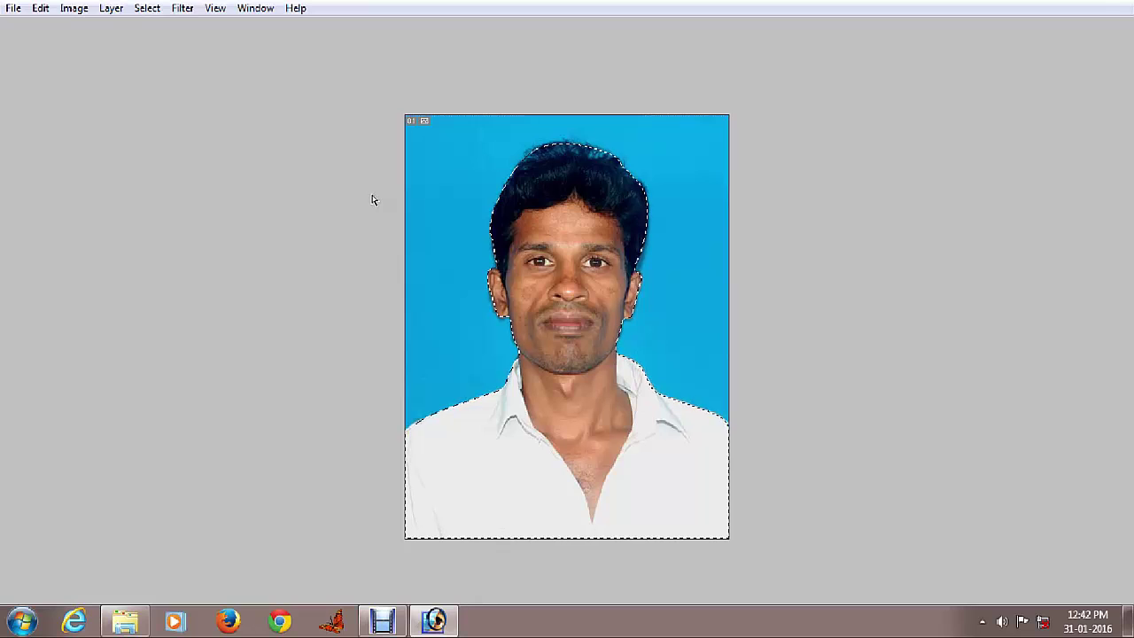
- Copy the selected man onto Layer 1 via Layer via Copy, undoing the test moves
click(110, 9)
mouse_move(133, 26)
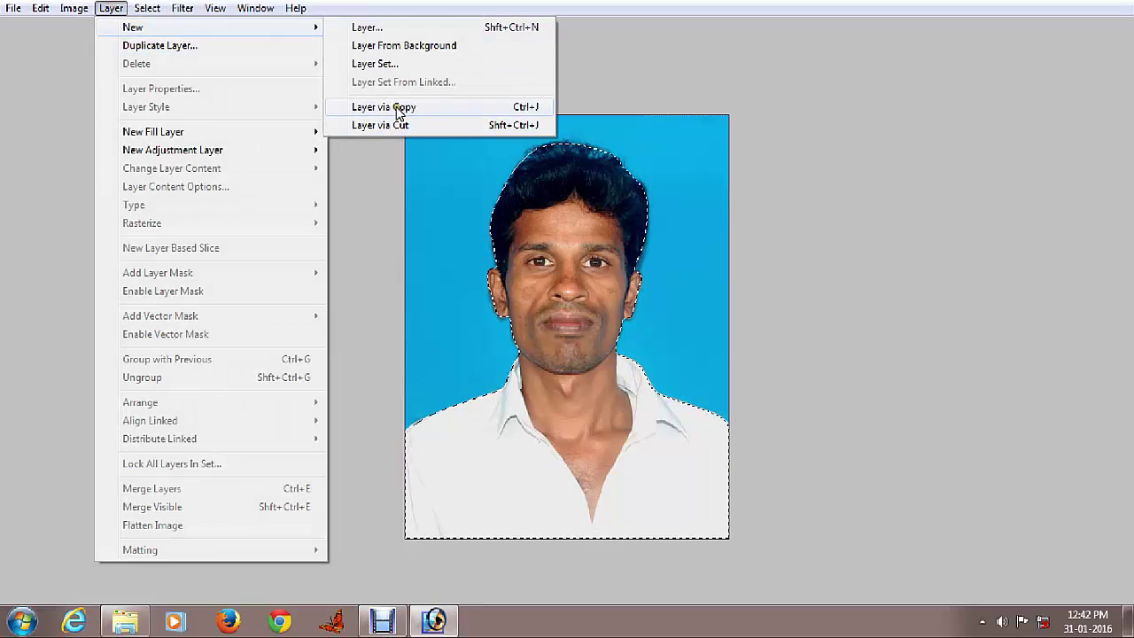
click(405, 126)
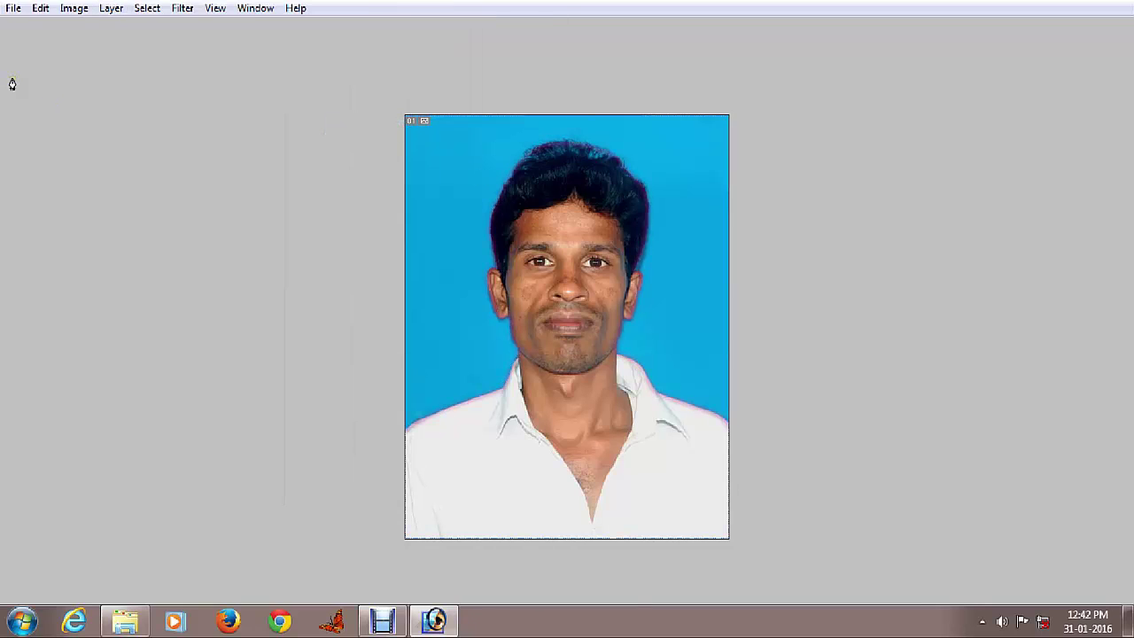
mouse_move(547, 245)
mouse_down()
mouse_move(478, 375)
mouse_move(540, 220)
mouse_up()
key(ctrl+shift+d)
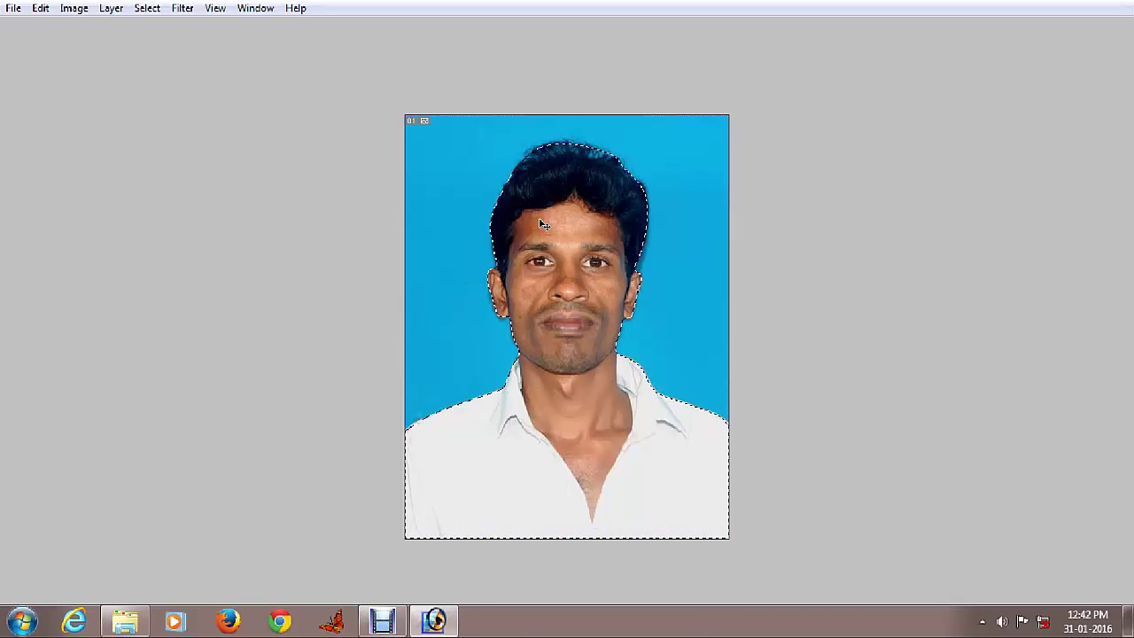
key(ctrl+d)
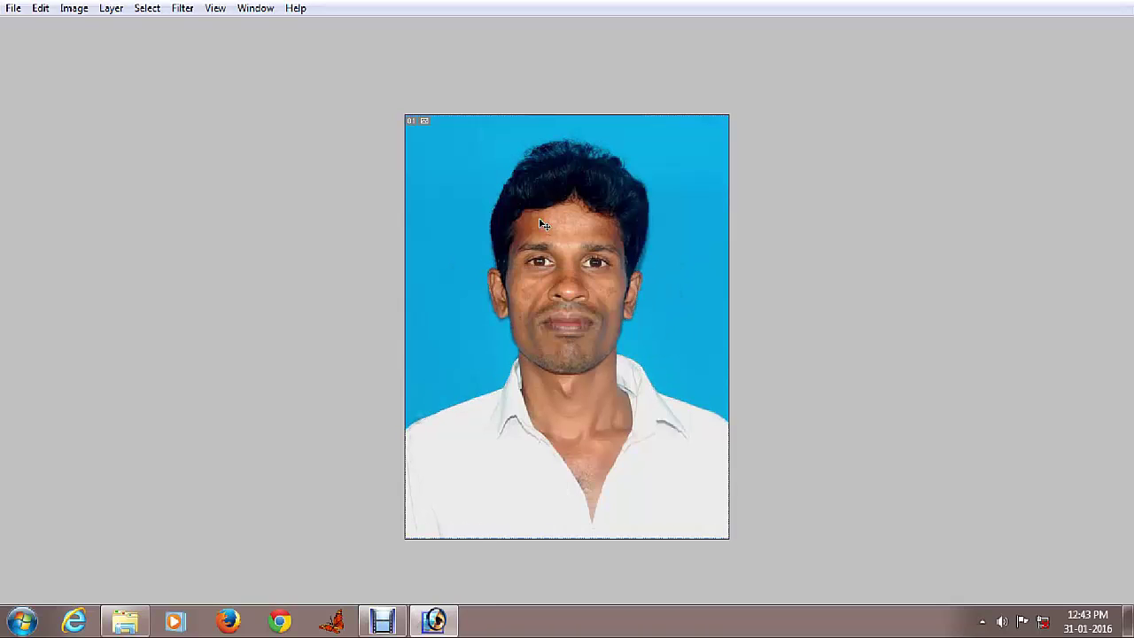
drag(549, 209, 558, 332)
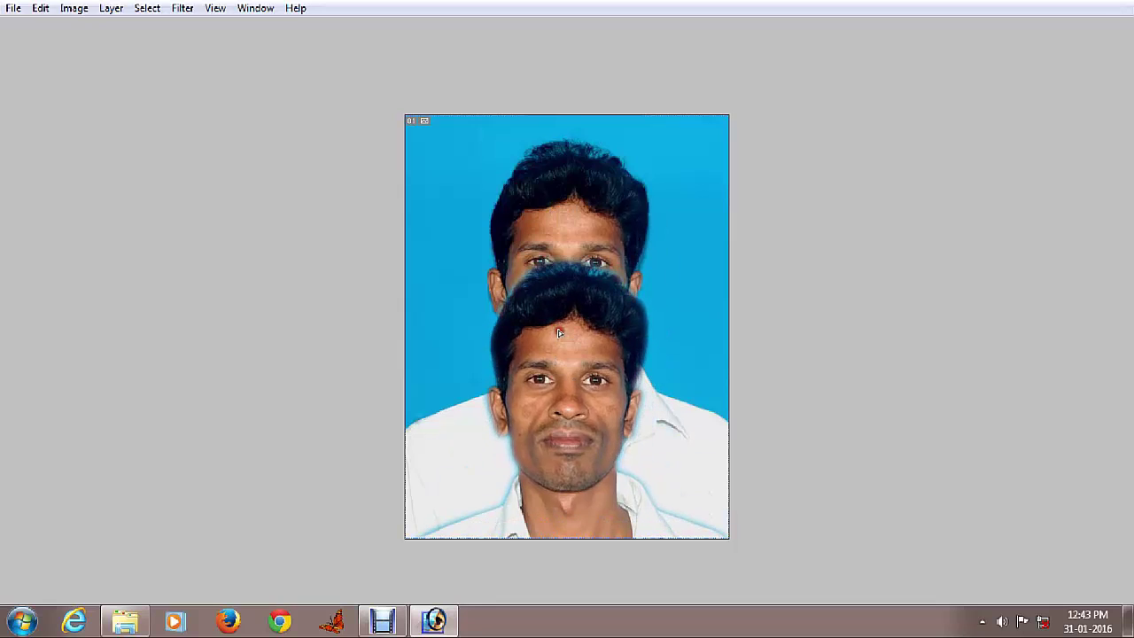
key(ctrl+z)
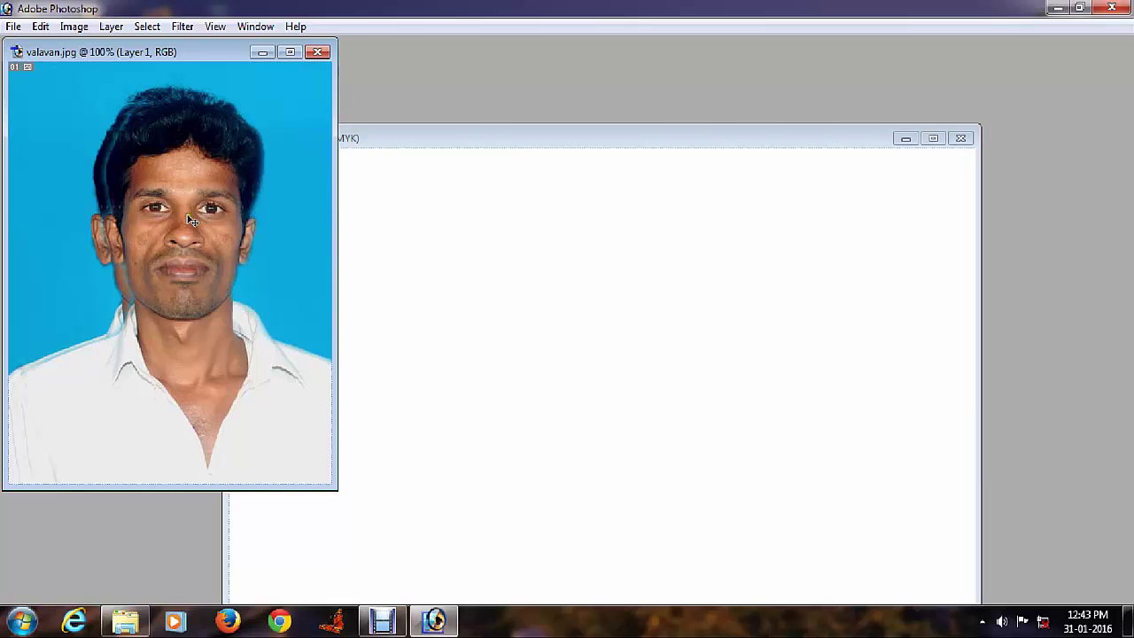
- Drag the man's layer into Untitled-1, enlarge it and position it on the left
drag(190, 220, 534, 292)
key(f)
key(ctrl+t)
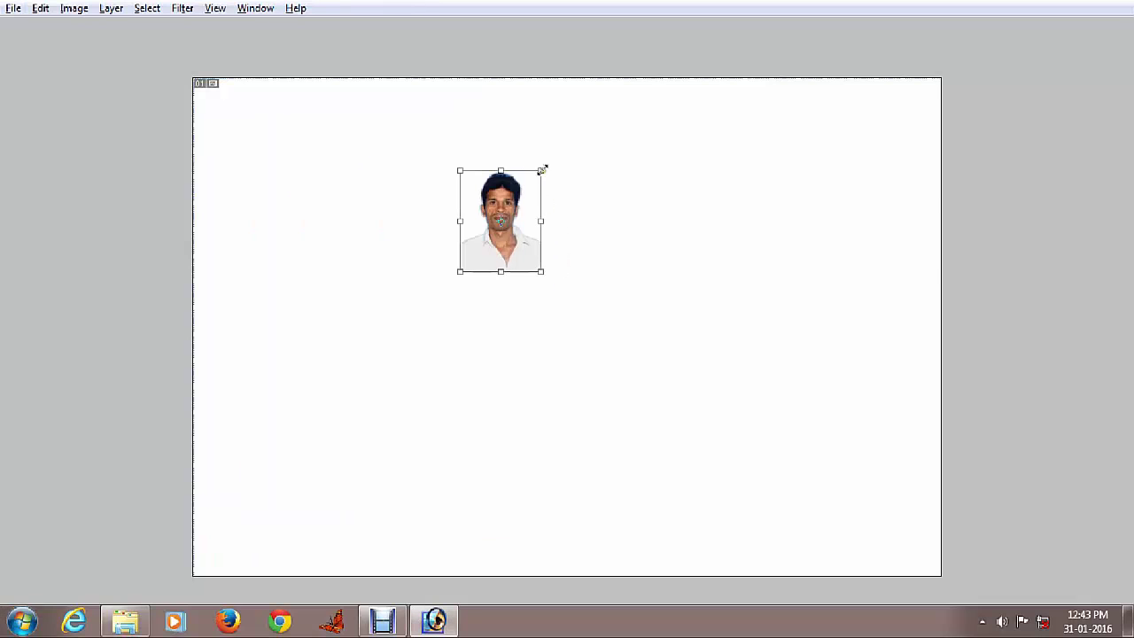
drag(540, 167, 670, 15)
key(Return)
drag(527, 186, 379, 349)
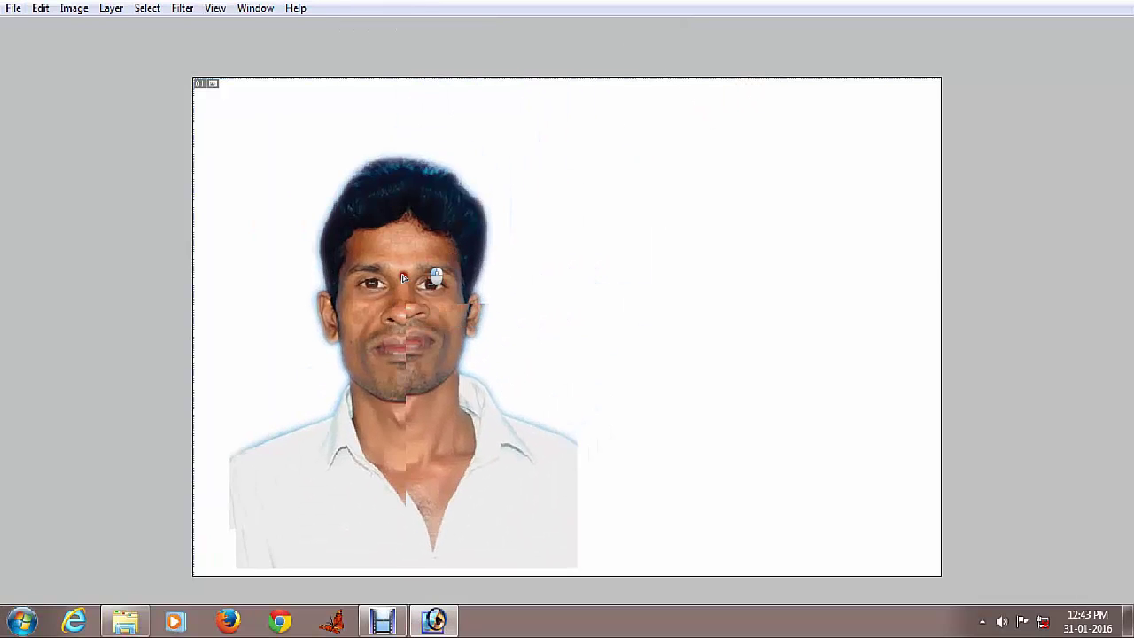
key(ctrl+t)
drag(530, 171, 585, 98)
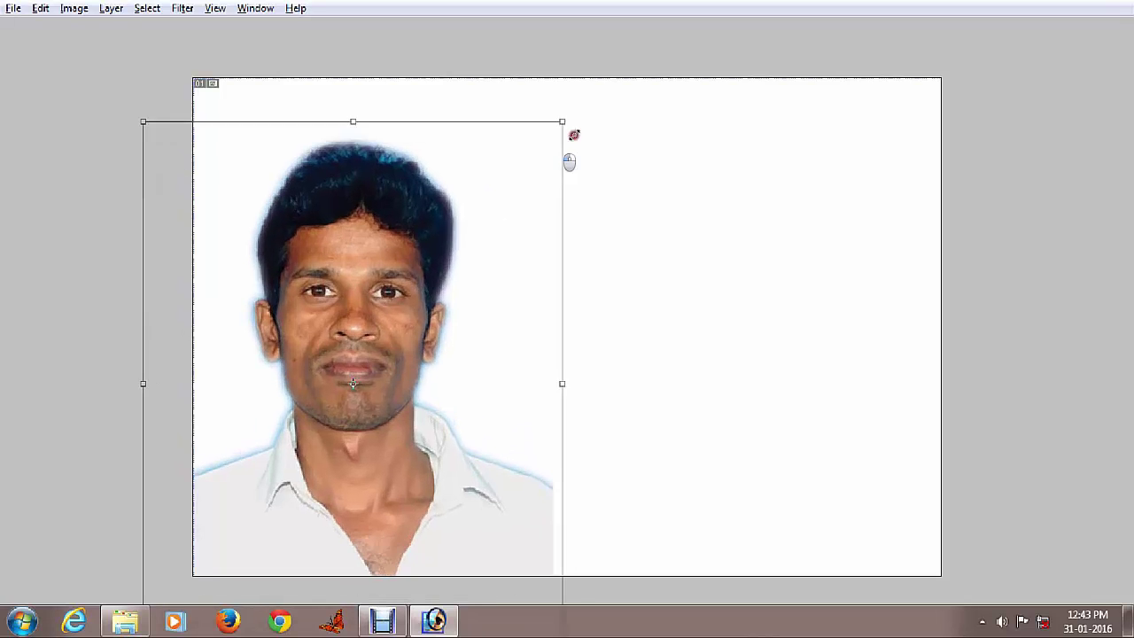
drag(351, 258, 370, 270)
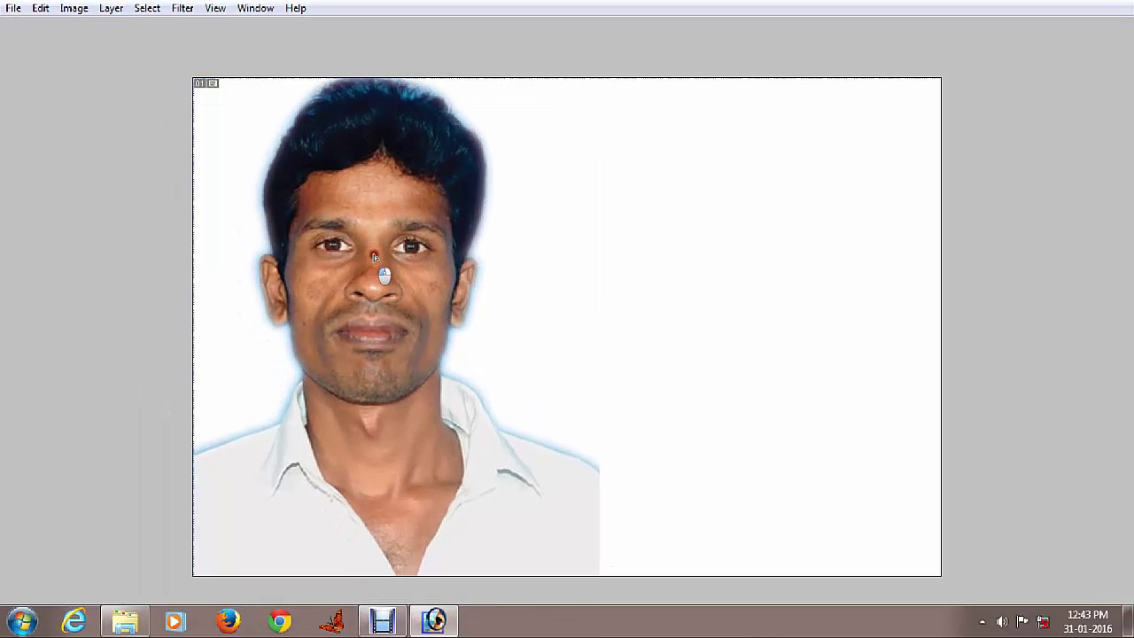
key(Return)
- Inspect the placed portrait at actual pixels and fit on screen, then close the white document
drag(214, 163, 416, 393)
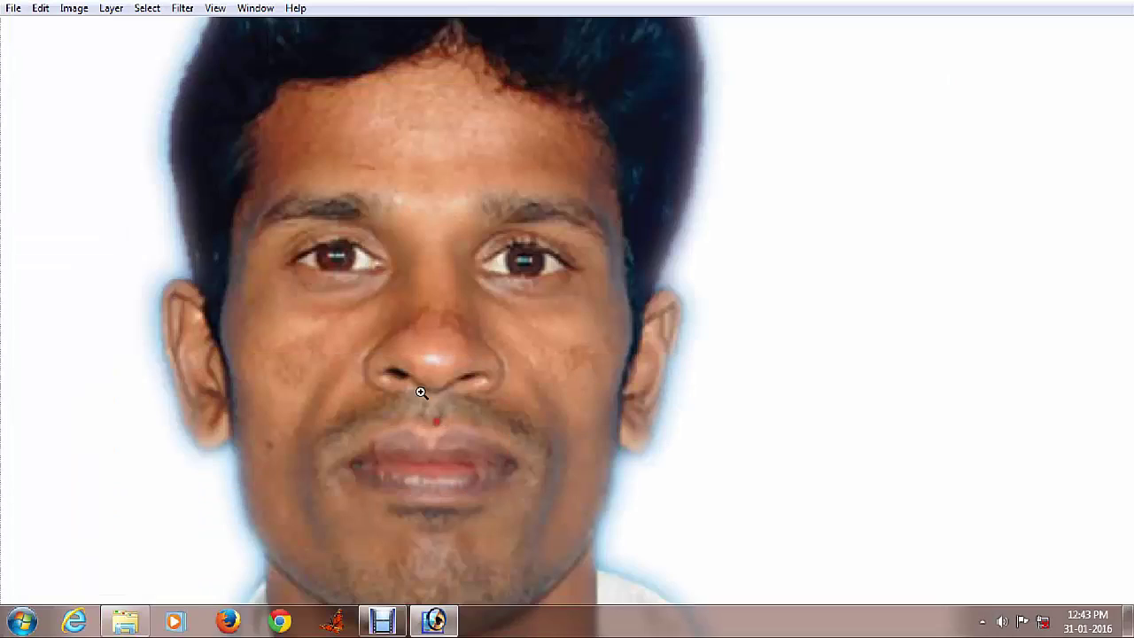
right_click(348, 239)
click(404, 268)
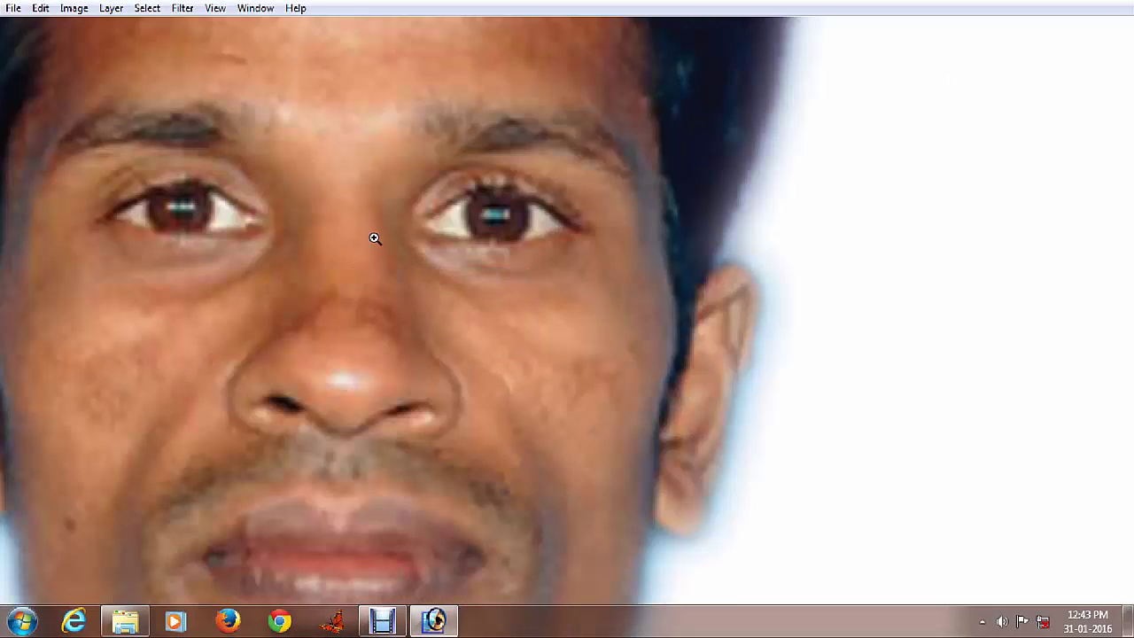
right_click(375, 236)
click(413, 251)
key(Tab)
key(Tab)
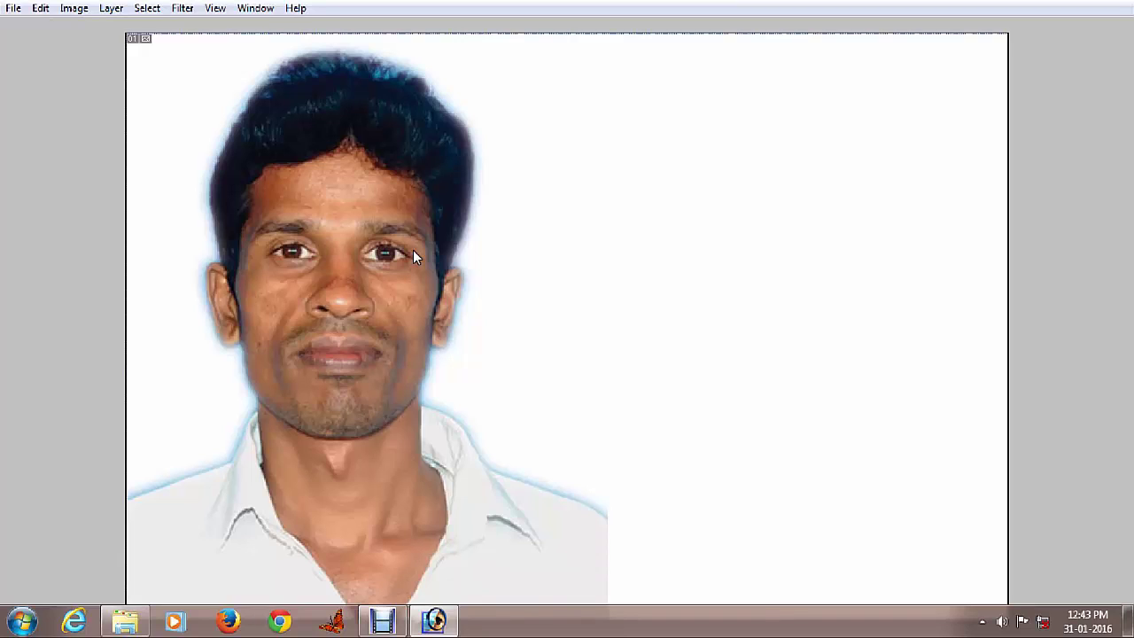
key(ctrl+minus)
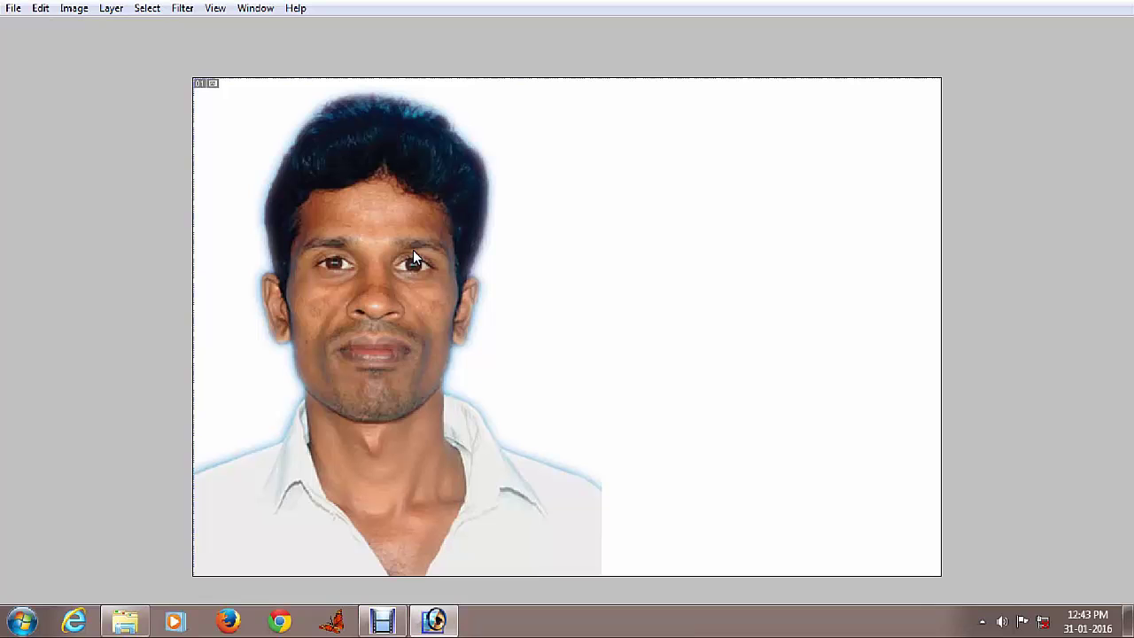
key(ctrl+w)
- Close Untitled-1 and valavan.jpg, declining to save either
click(589, 247)
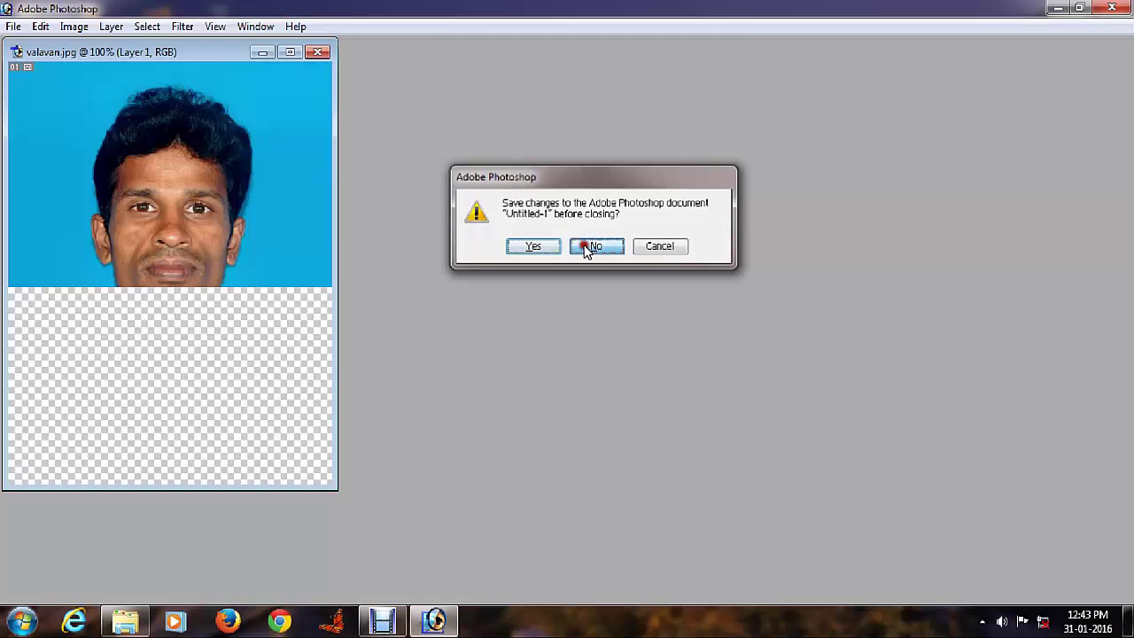
key(ctrl+w)
click(586, 248)
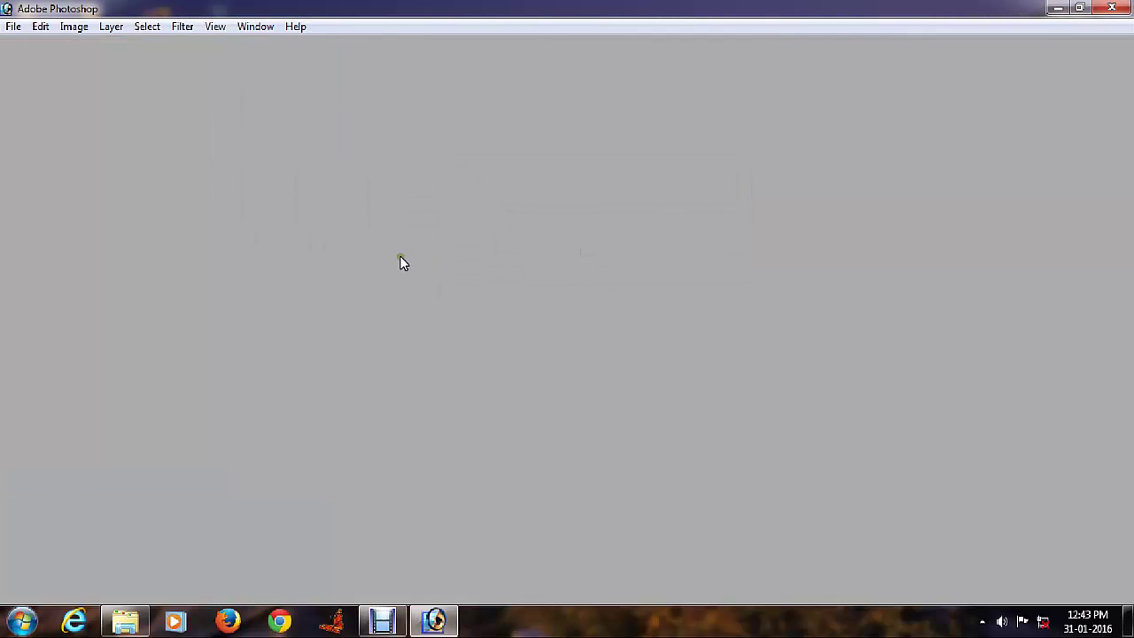